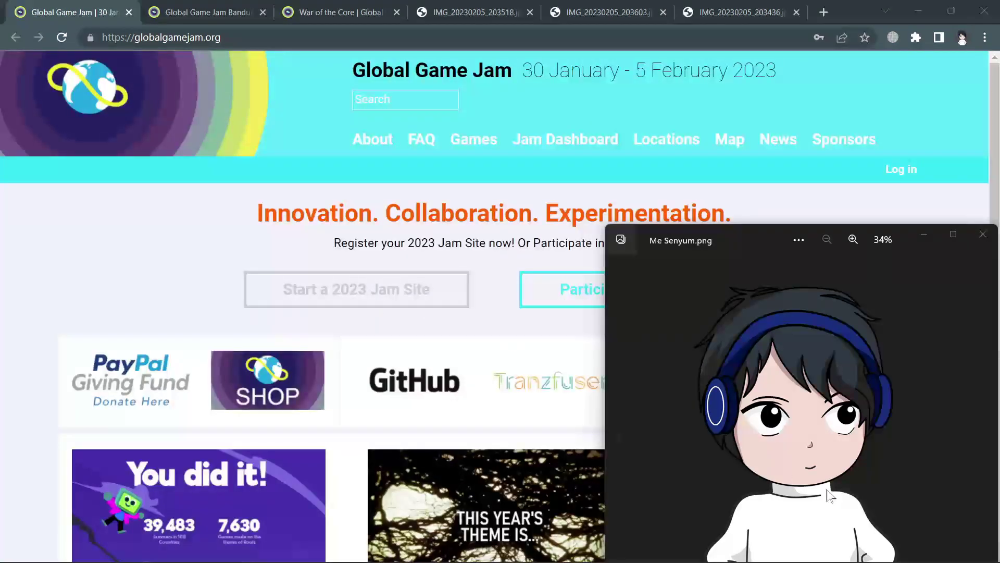
- Bring the avatar image viewer forward and switch to the toothy-grin picture
left_click(830, 495)
key("Right")
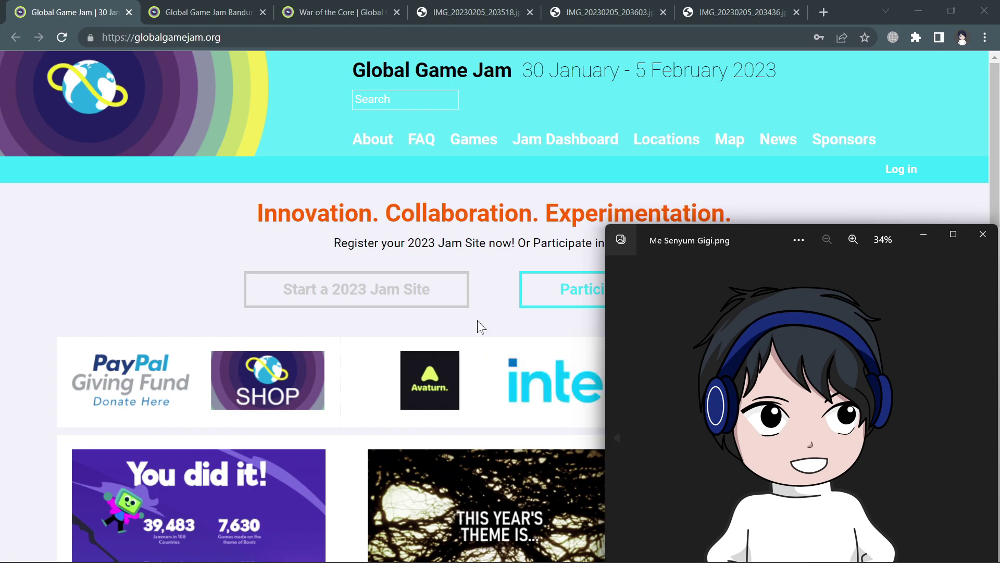
scroll(476, 326, "down", 5)
scroll(476, 326, "up", 3)
scroll(478, 325, "up", 2)
scroll(477, 321, "down", 3)
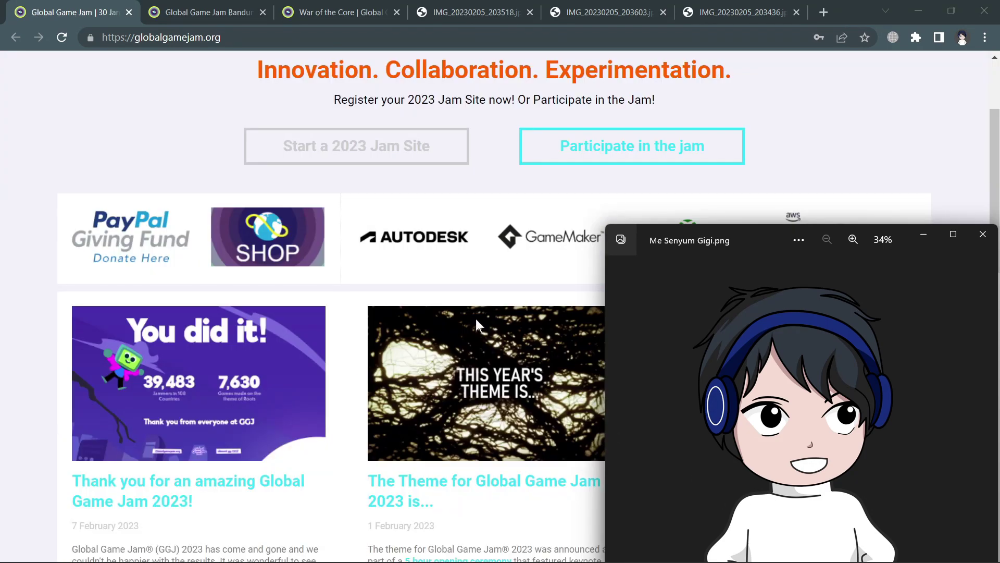
scroll(480, 320, "up", 3)
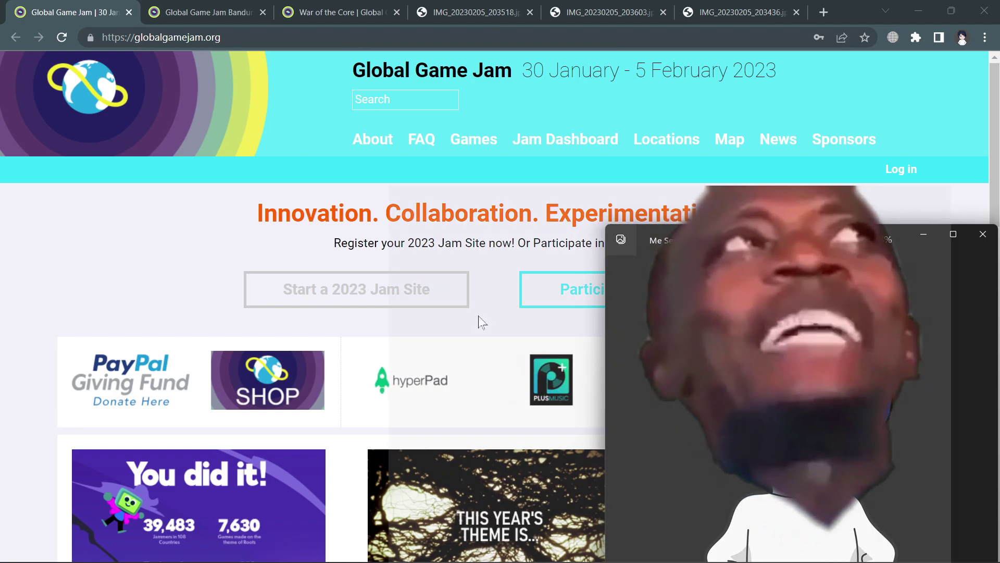
scroll(481, 320, "down", 3)
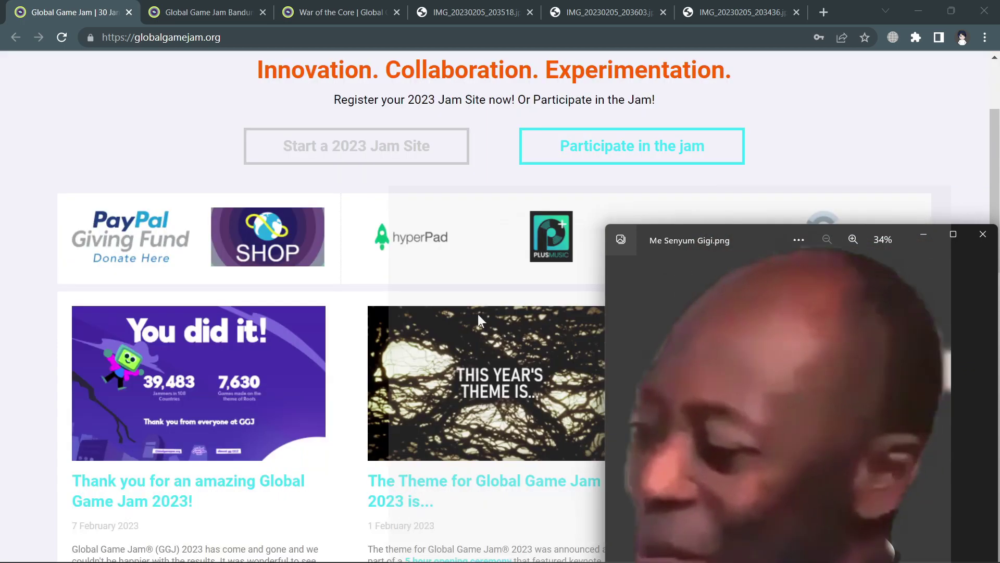
scroll(481, 320, "down", 3)
scroll(481, 320, "down", 5)
scroll(481, 317, "down", 7)
scroll(482, 316, "up", 9)
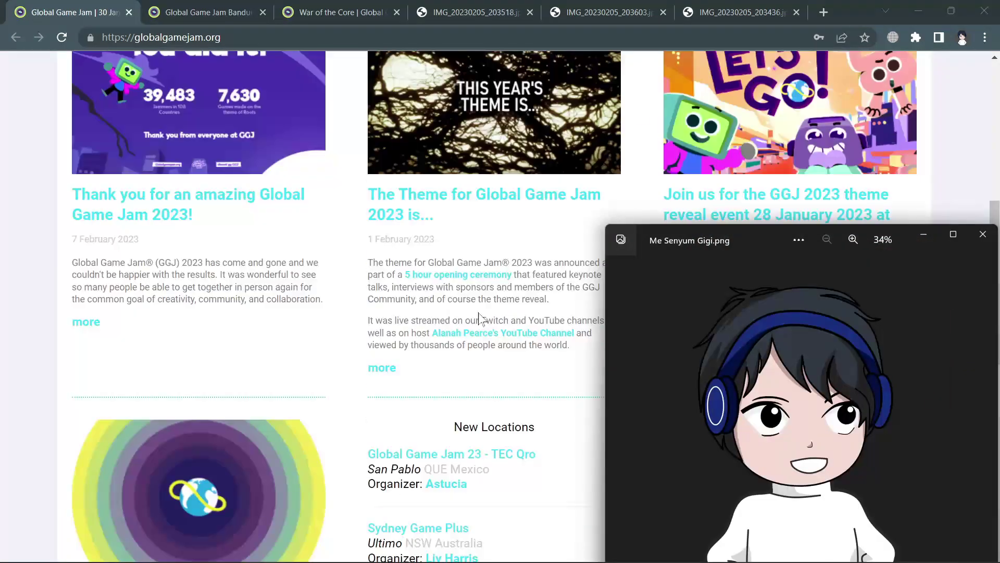
scroll(481, 317, "down", 2)
scroll(483, 316, "down", 7)
scroll(483, 317, "up", 9)
scroll(524, 344, "up", 10)
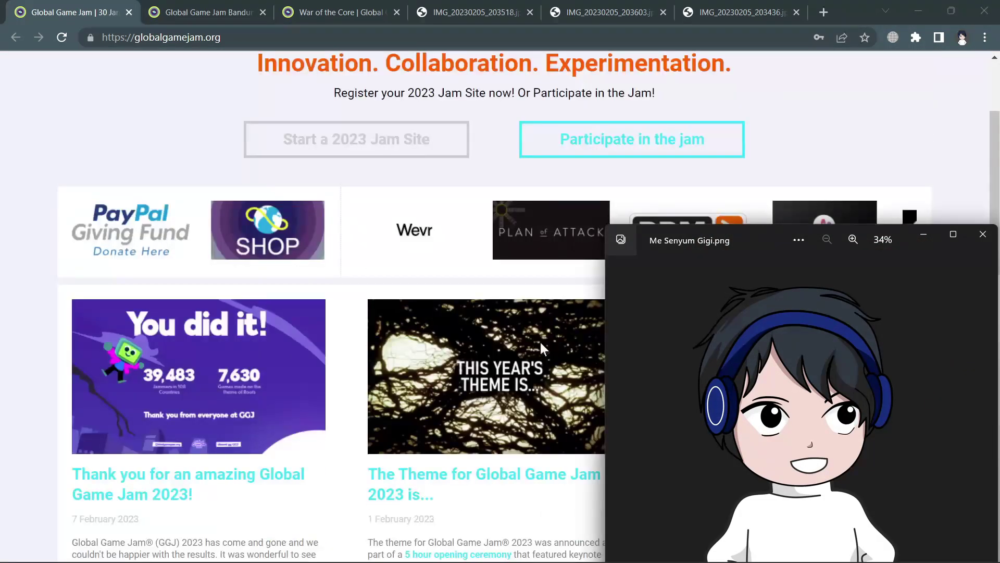
scroll(539, 339, "up", 3)
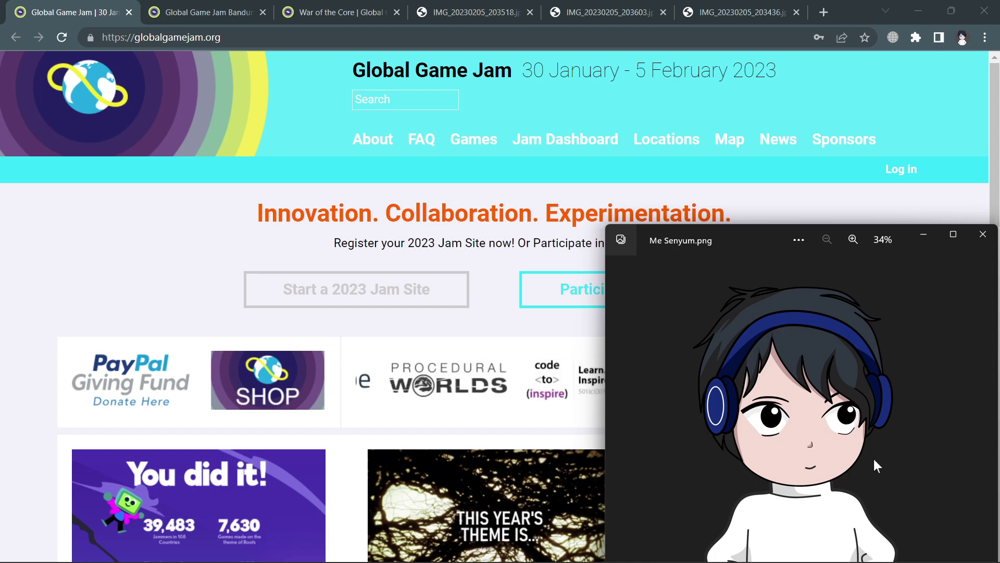
- Flip between the closed-smile, toothy-grin and Pacman-mouth avatars, ending on 'Me Senyum Gigi.png'
key("Right")
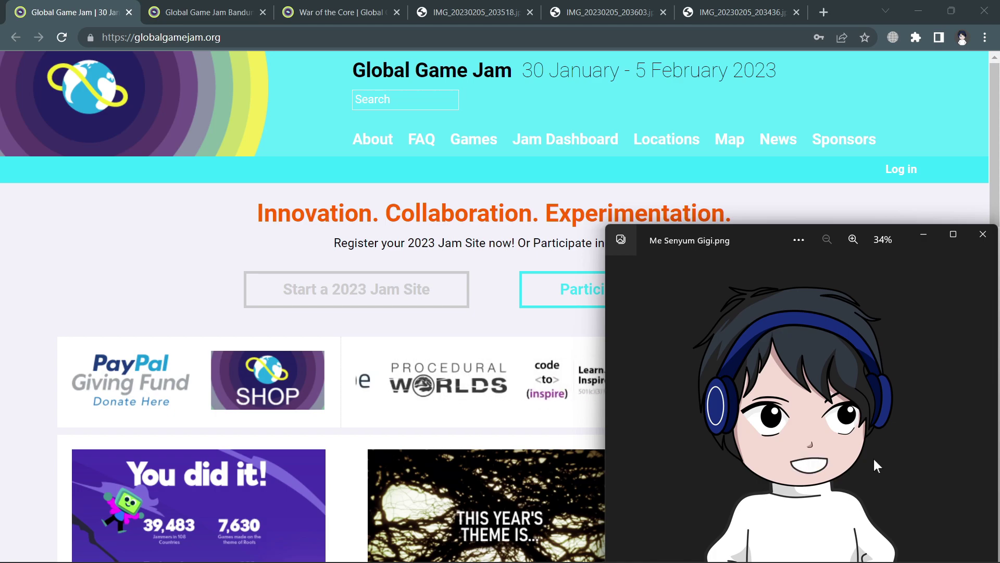
key("Left")
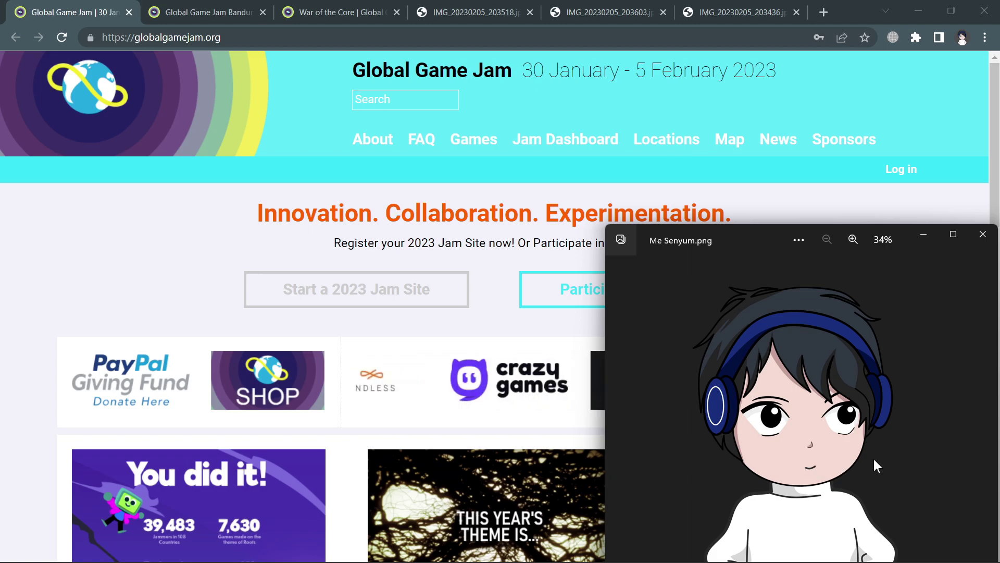
key("Right")
key("Right")
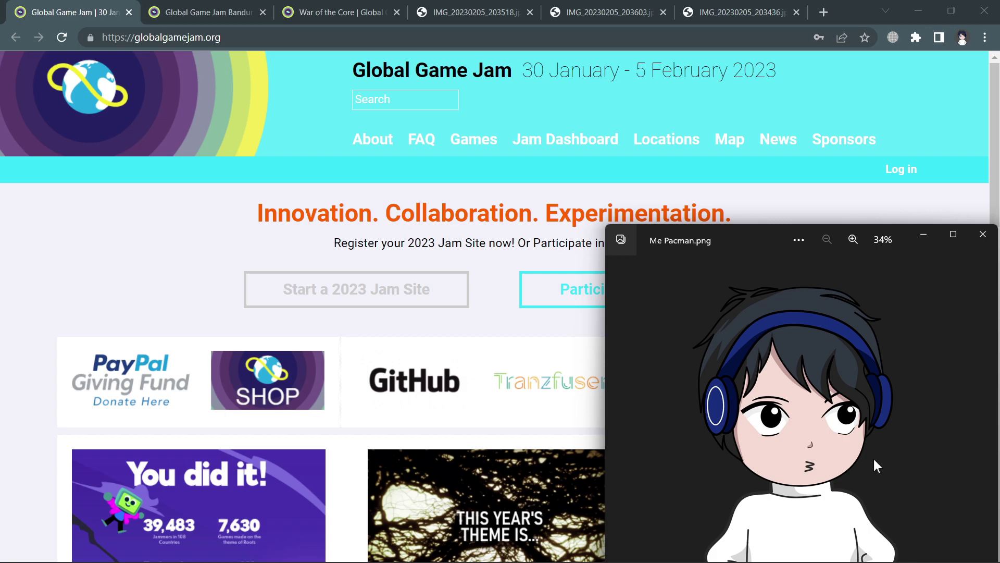
key("Left")
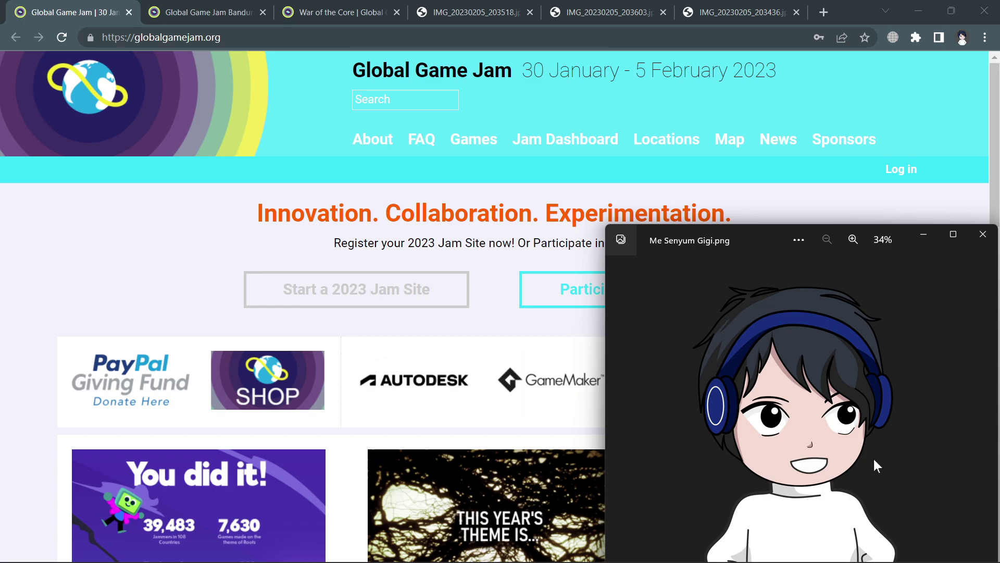
key("Left")
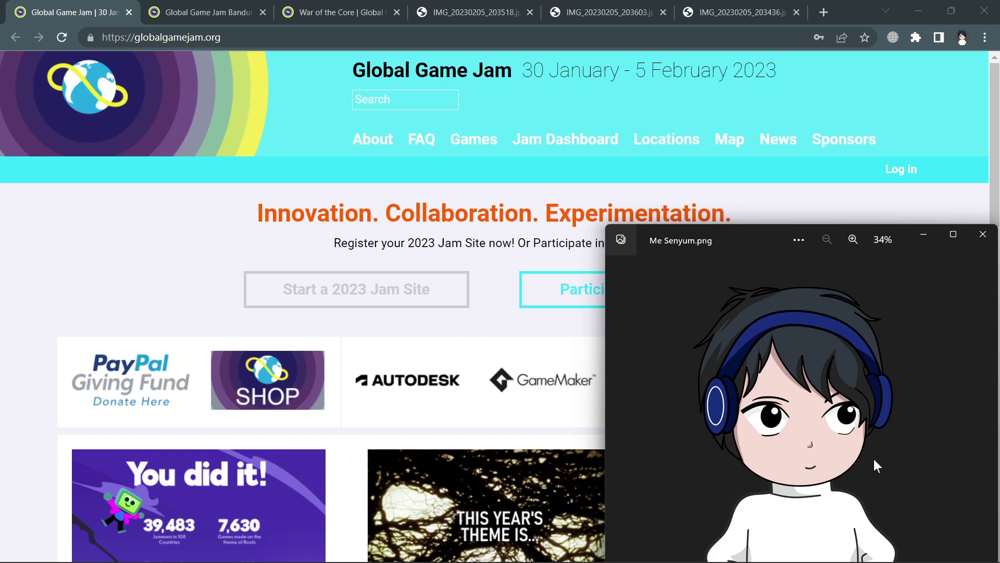
key("Right")
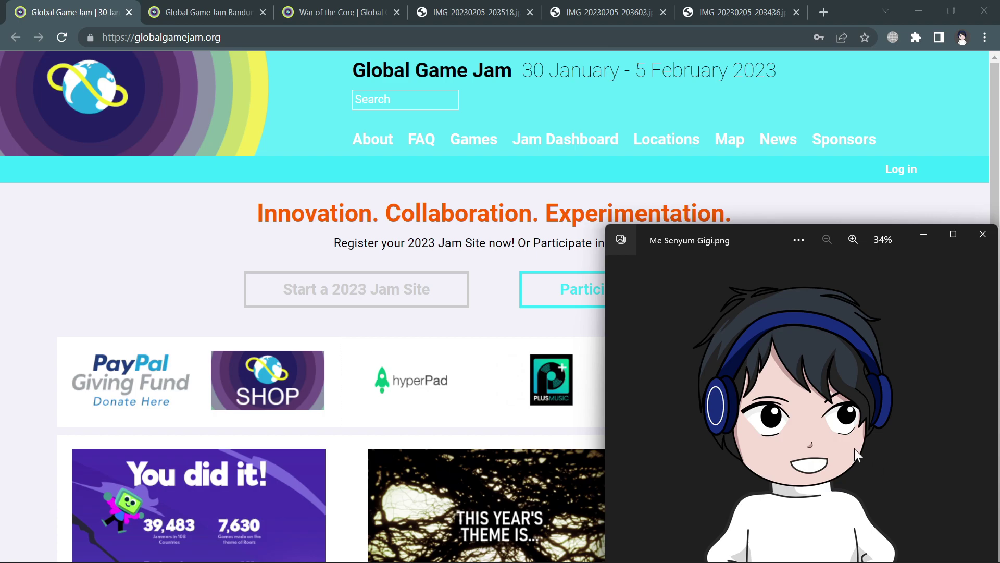
scroll(576, 398, "down", 7)
scroll(568, 398, "up", 7)
key("Left")
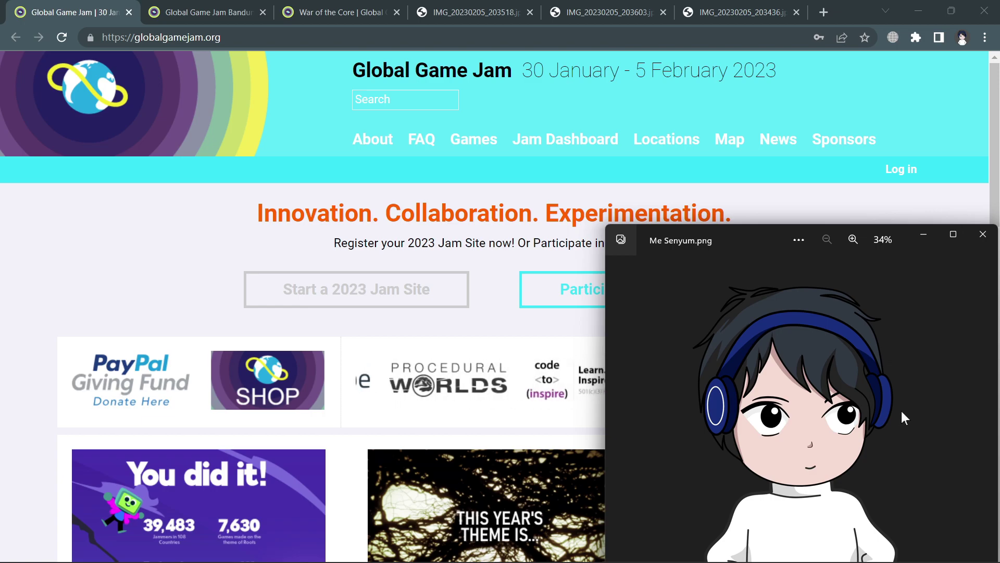
key("Right")
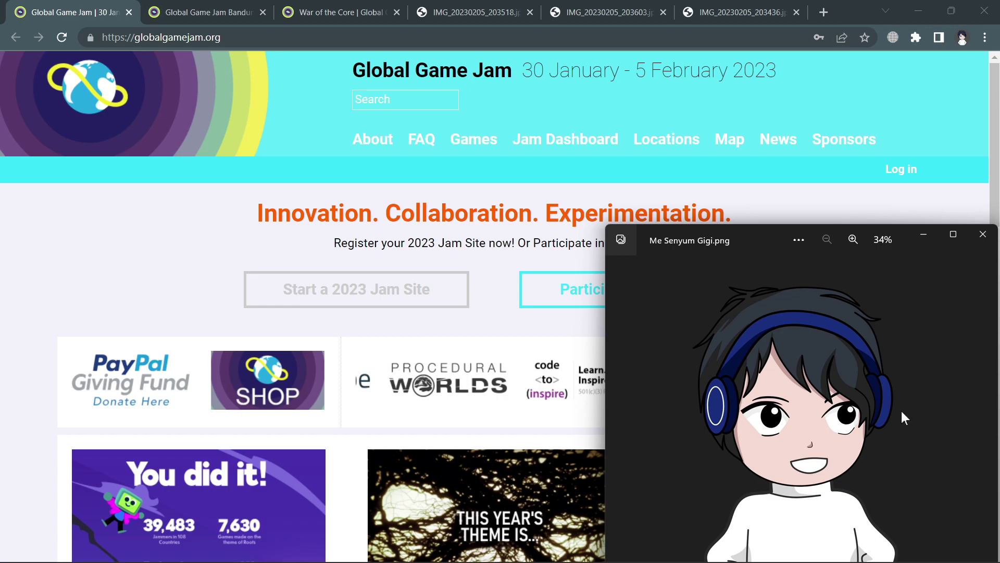
- Bring the Global Game Jam homepage to the front and return to its top
left_click(166, 270)
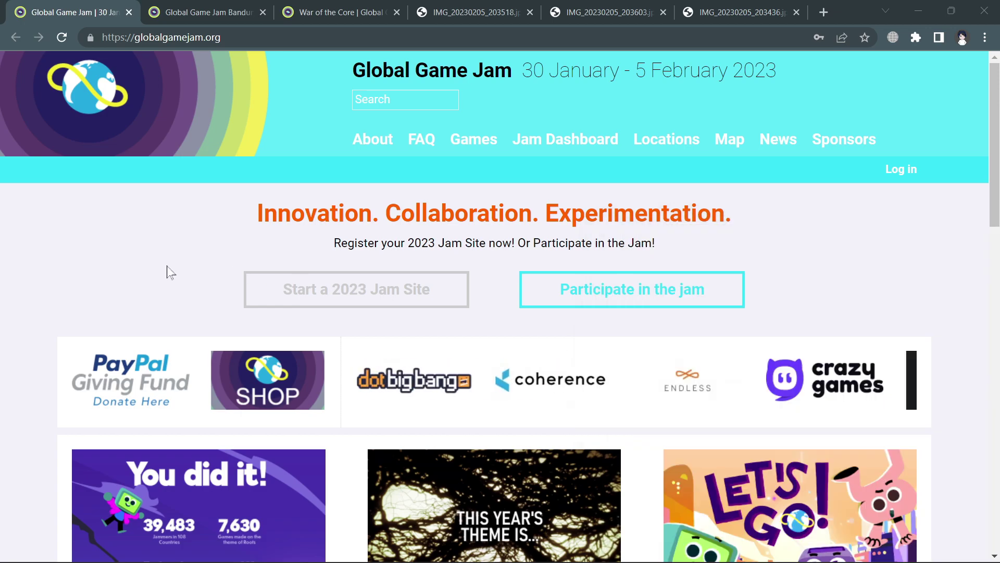
scroll(168, 269, "down", 1)
scroll(320, 287, "down", 10)
scroll(731, 339, "up", 6)
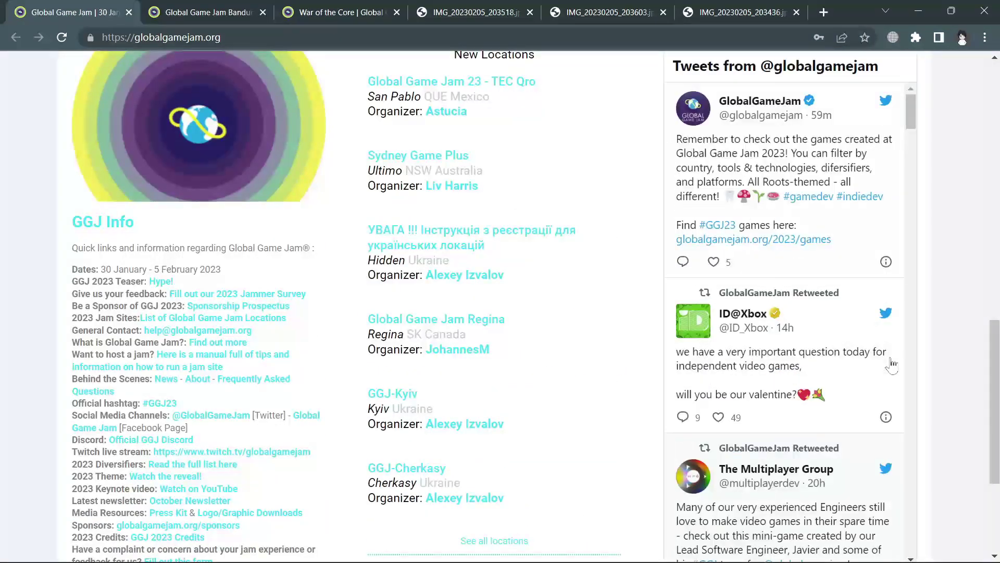
key("Home")
key("ctrl+Tab")
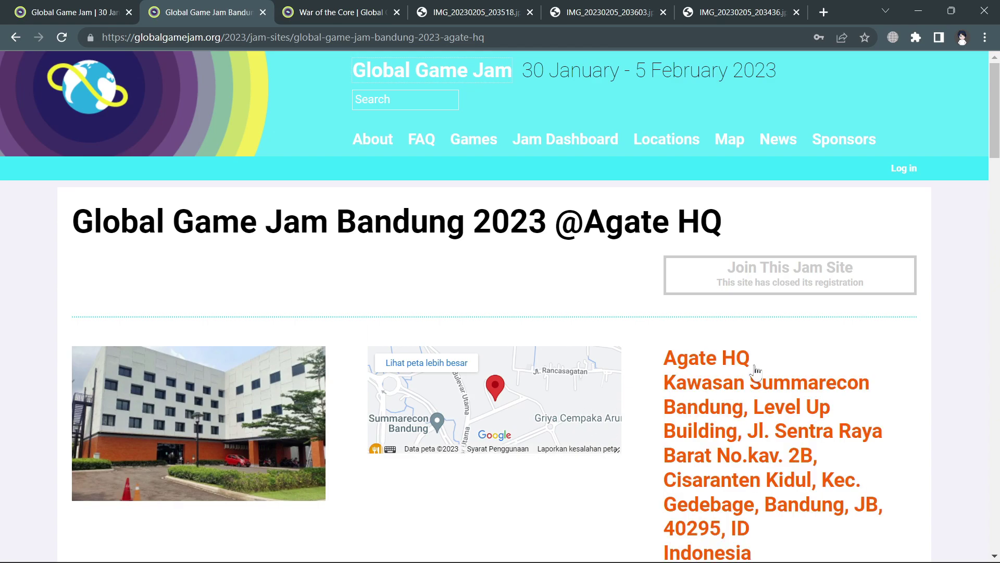
scroll(651, 339, "down", 3)
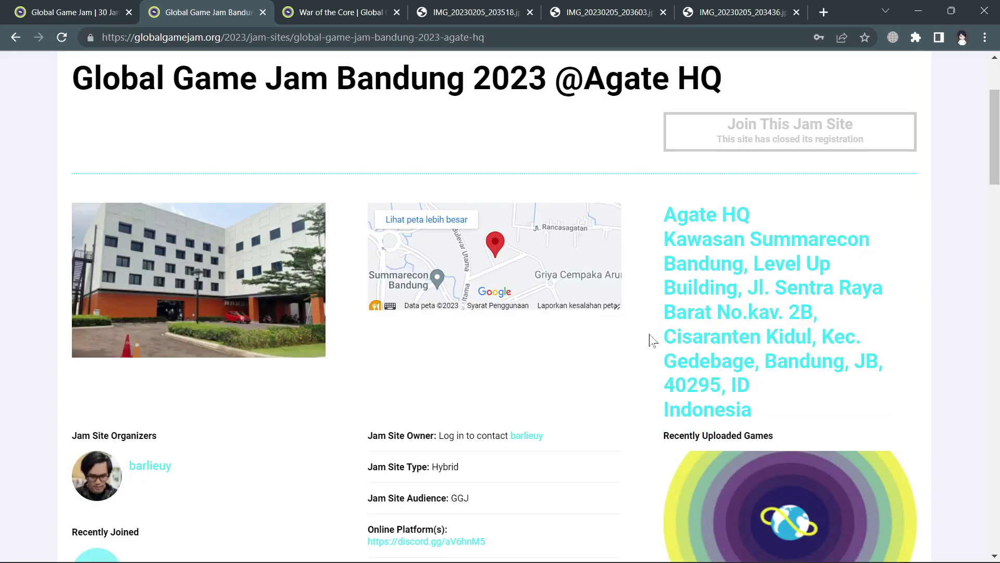
scroll(651, 339, "up", 3)
scroll(651, 340, "down", 9)
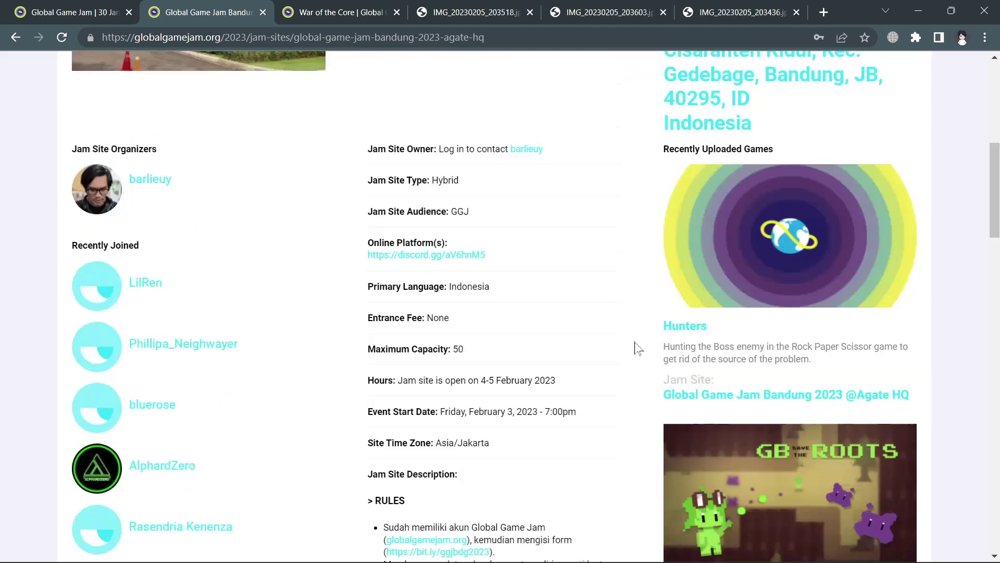
scroll(651, 340, "up", 9)
left_click_drag(71, 222, 520, 254)
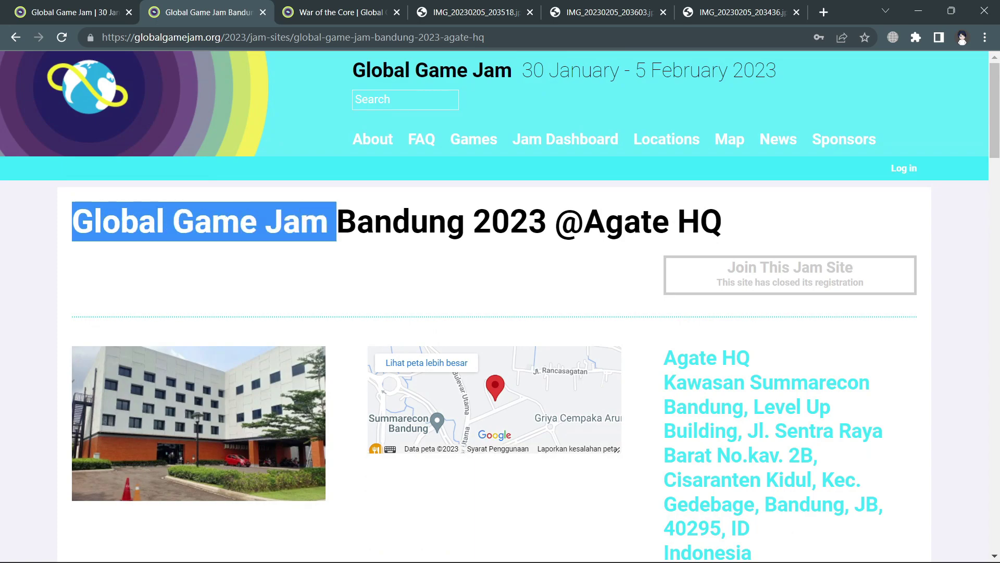
scroll(496, 259, "down", 9)
scroll(496, 259, "up", 8)
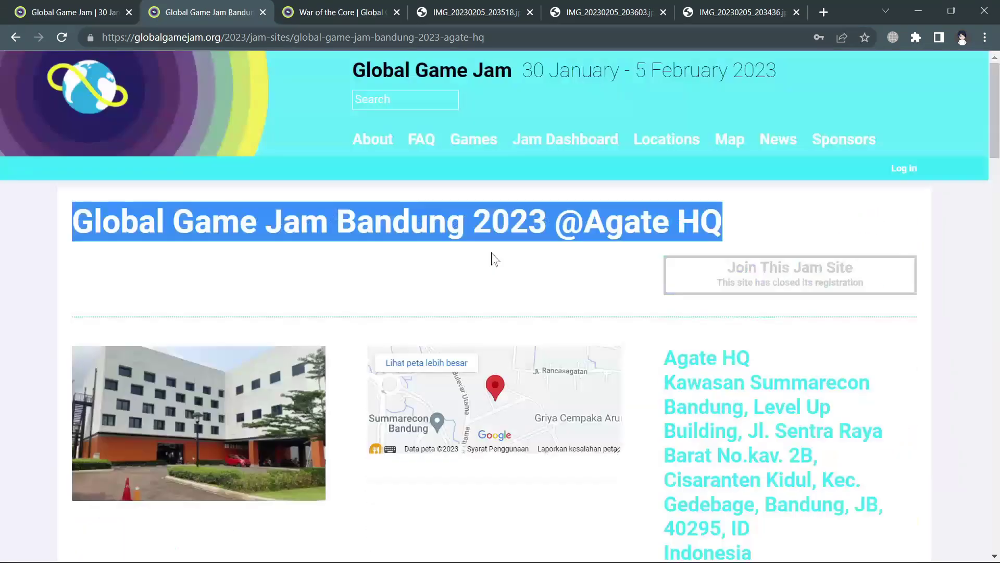
scroll(494, 257, "down", 3)
scroll(246, 291, "down", 9)
scroll(162, 339, "down", 4)
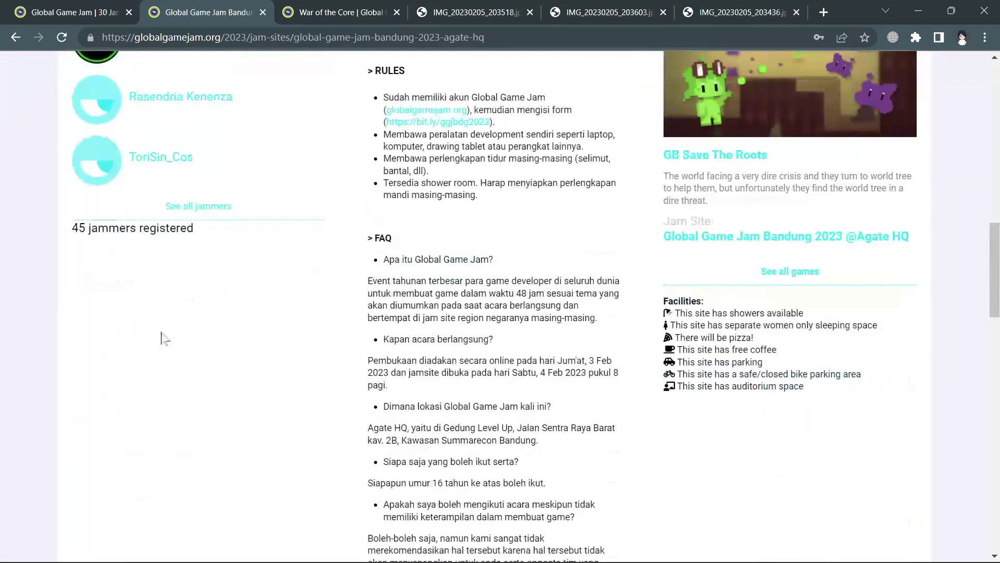
left_click(198, 207)
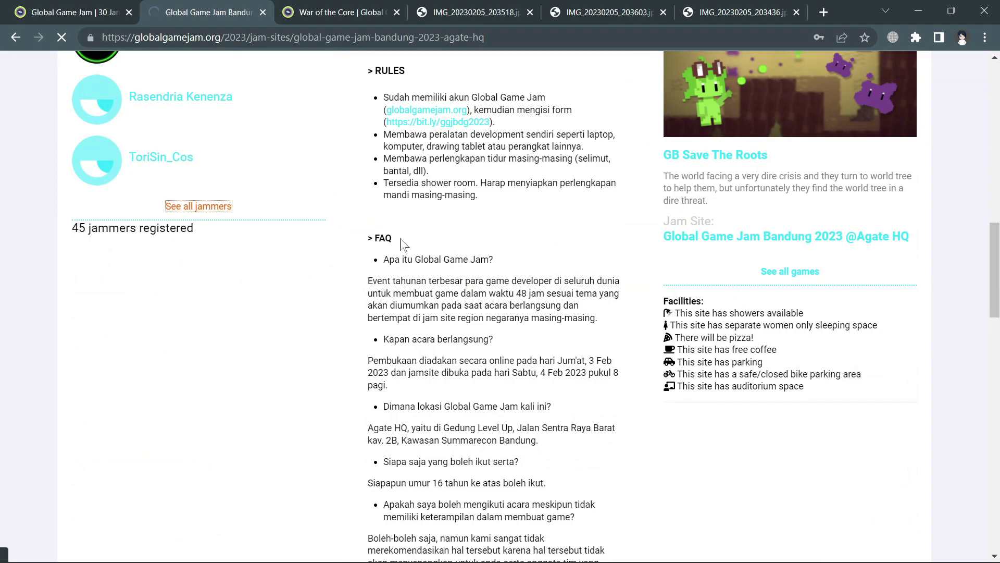
scroll(344, 240, "up", 5)
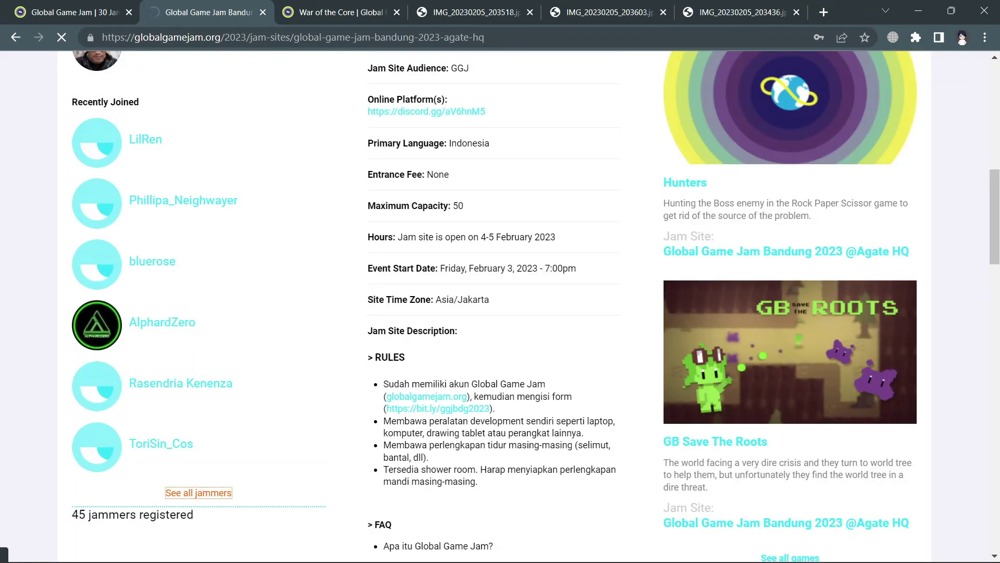
- Scroll down the list of 45 jammers, briefly selecting and clearing some member names
scroll(397, 241, "down", 5)
scroll(397, 241, "down", 5)
scroll(398, 241, "down", 5)
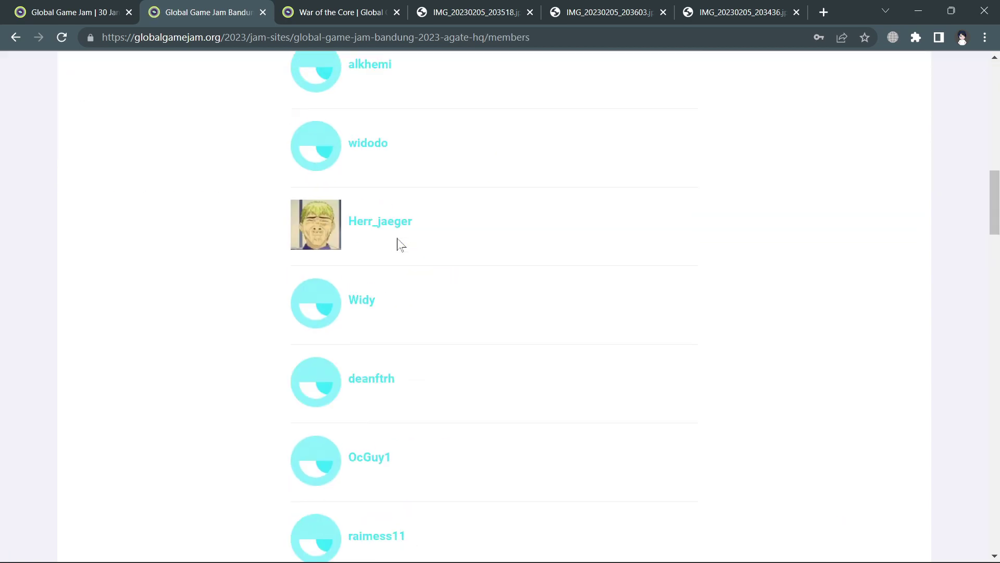
scroll(400, 244, "down", 8)
scroll(398, 241, "down", 10)
scroll(397, 242, "down", 10)
scroll(398, 242, "down", 5)
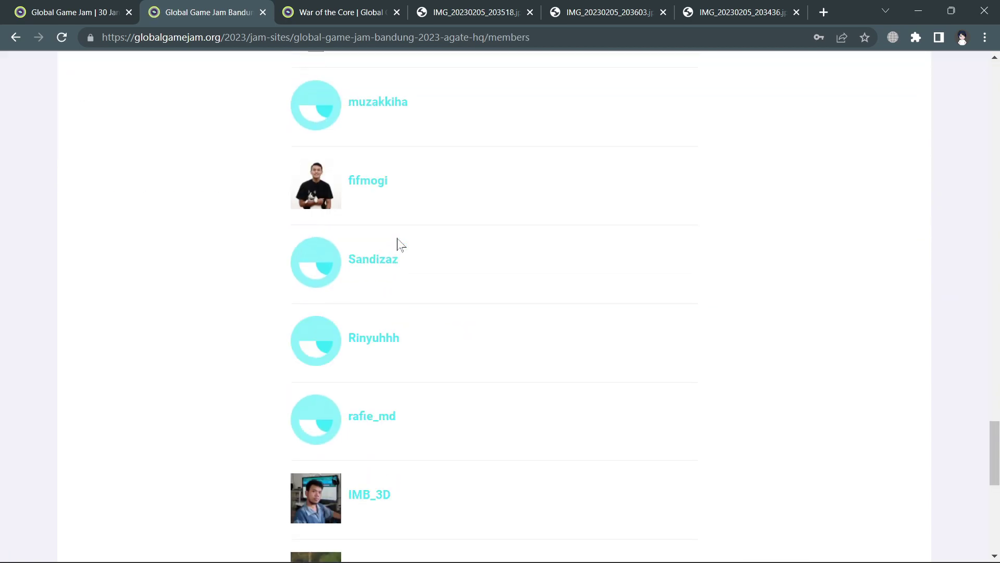
scroll(398, 241, "up", 3)
left_click_drag(446, 227, 288, 178)
left_click(460, 201)
- Scroll back up, then further down to the bottom of the jammers list
scroll(454, 192, "up", 3)
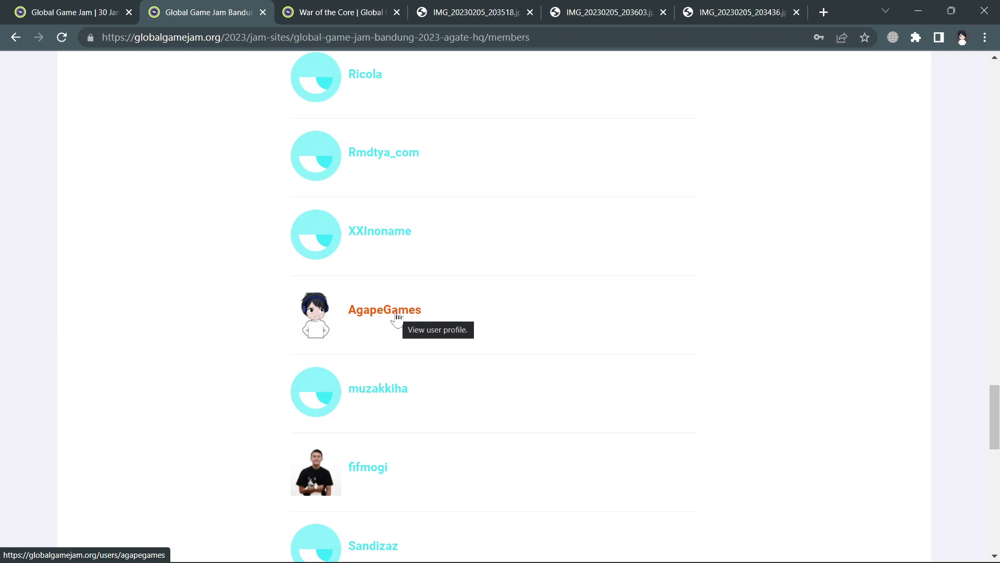
scroll(411, 317, "up", 20)
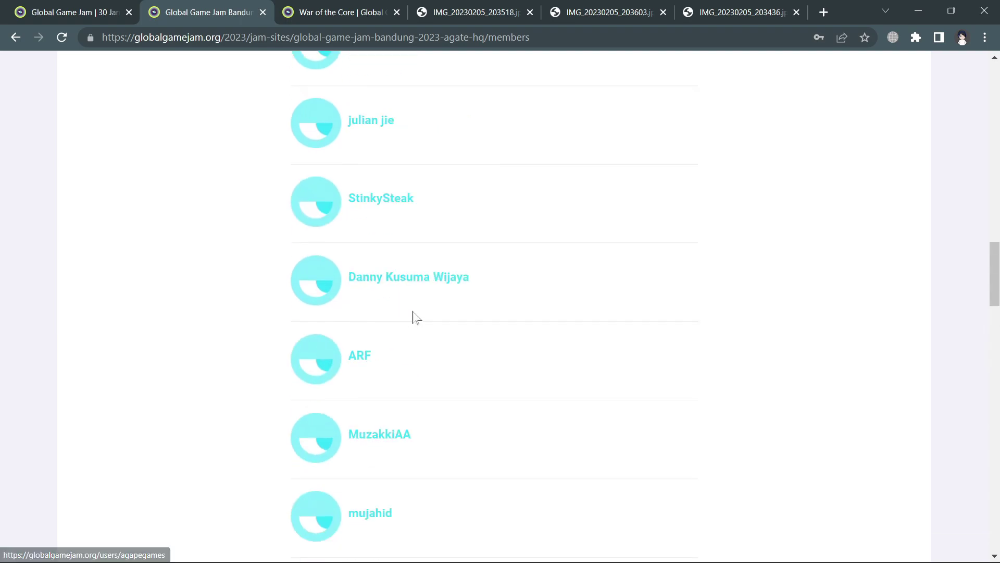
scroll(410, 317, "up", 15)
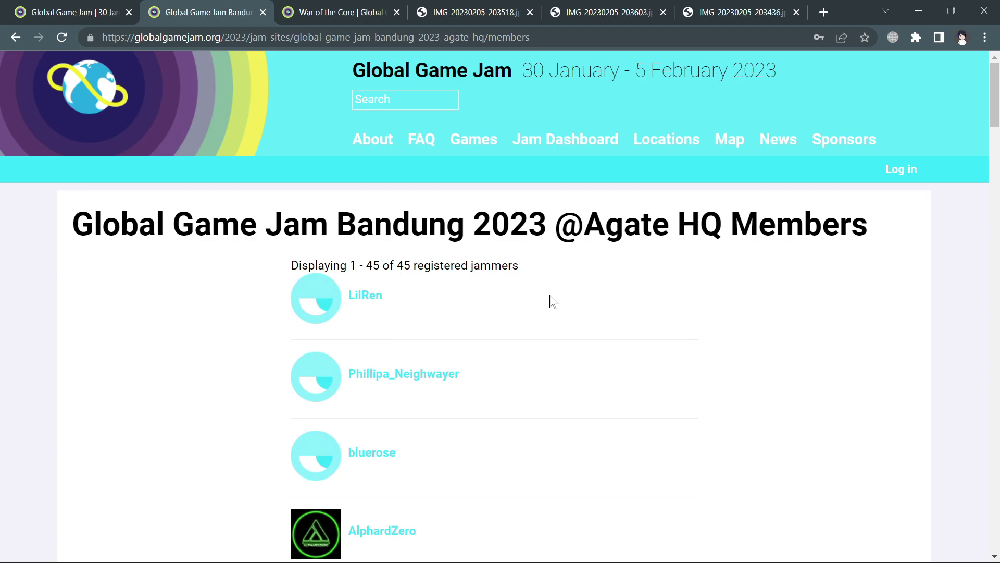
scroll(554, 301, "down", 5)
scroll(549, 299, "down", 7)
scroll(540, 299, "down", 7)
scroll(538, 299, "down", 7)
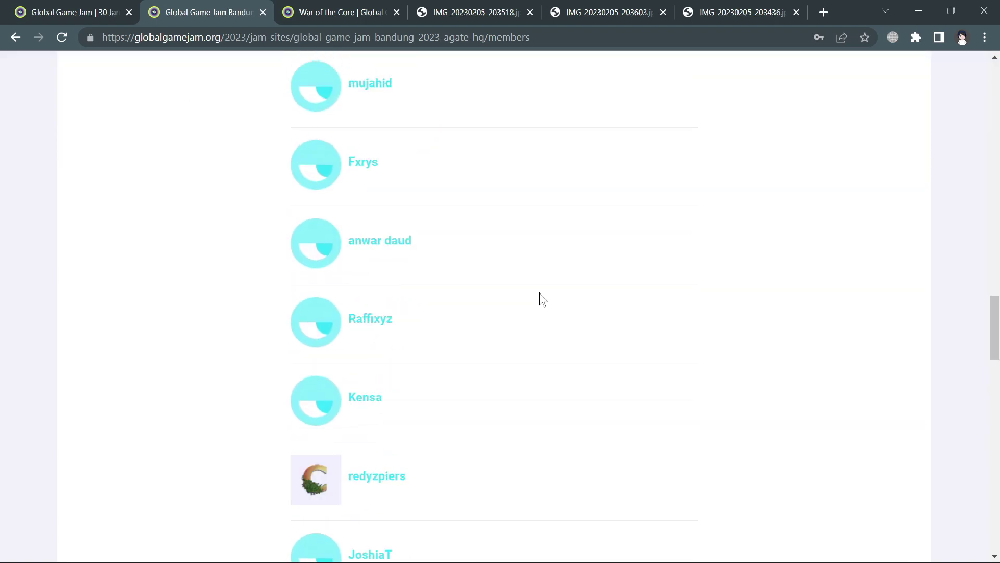
scroll(541, 298, "down", 5)
scroll(543, 297, "down", 5)
scroll(563, 296, "down", 3)
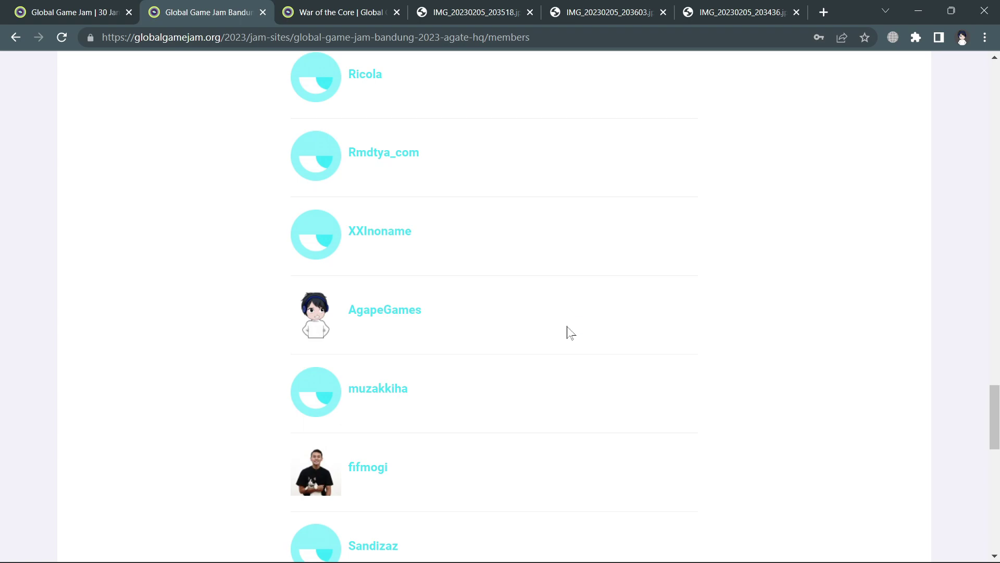
scroll(561, 326, "up", 3)
scroll(556, 338, "down", 3)
- Switch to the War of the Core page and highlight its title and 'Real-Time Strategy'
left_click(328, 11)
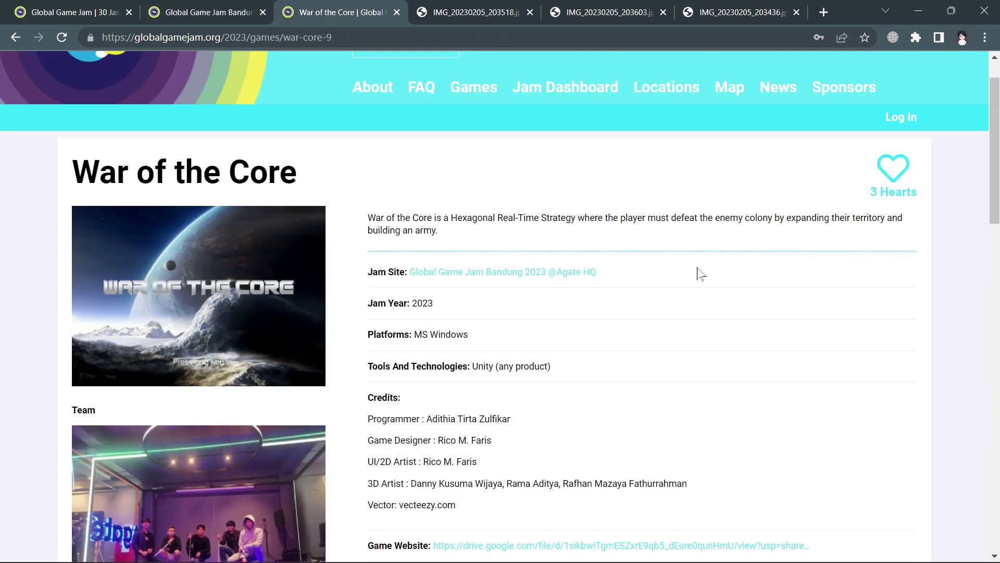
scroll(698, 271, "up", 1)
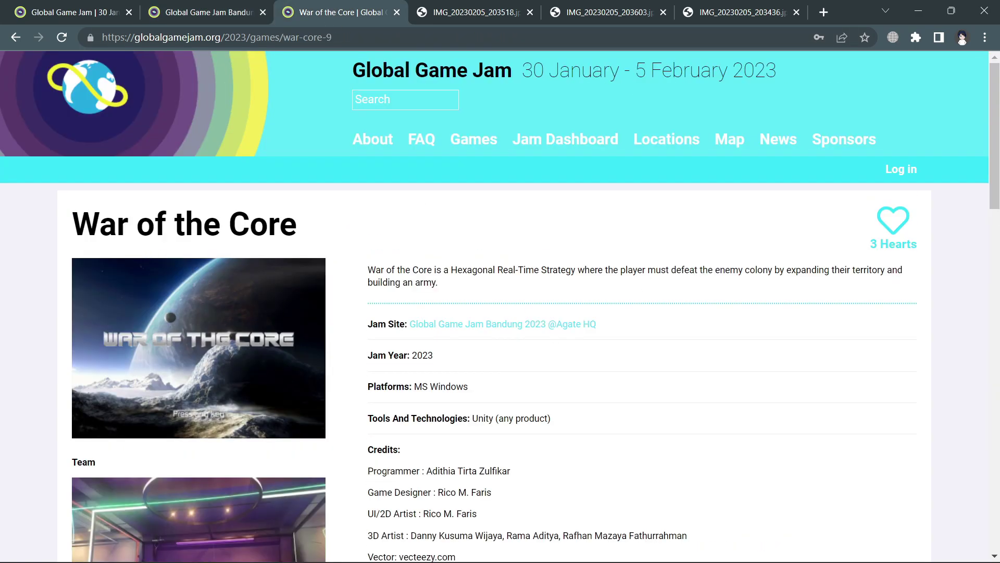
left_click_drag(73, 224, 312, 229)
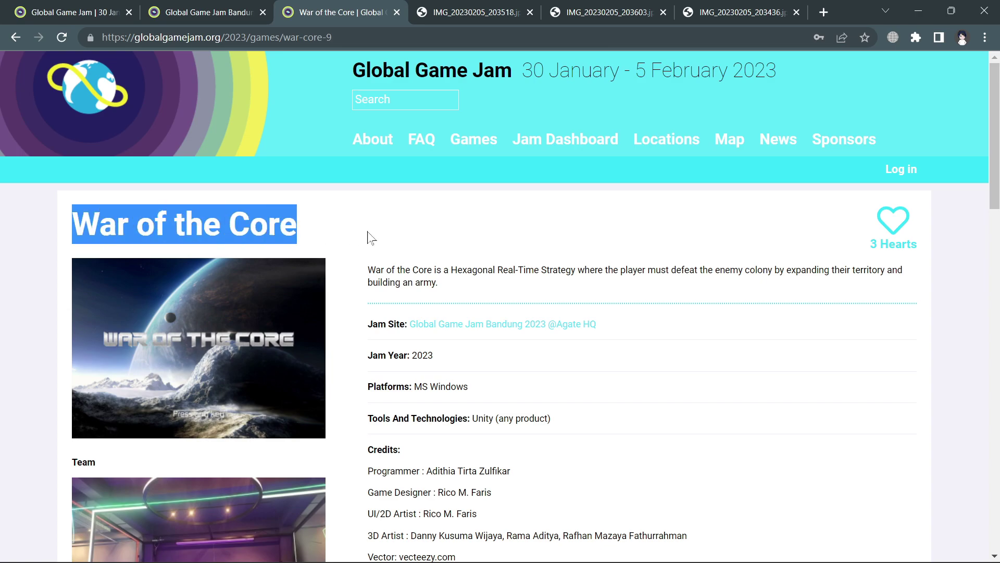
left_click(370, 270)
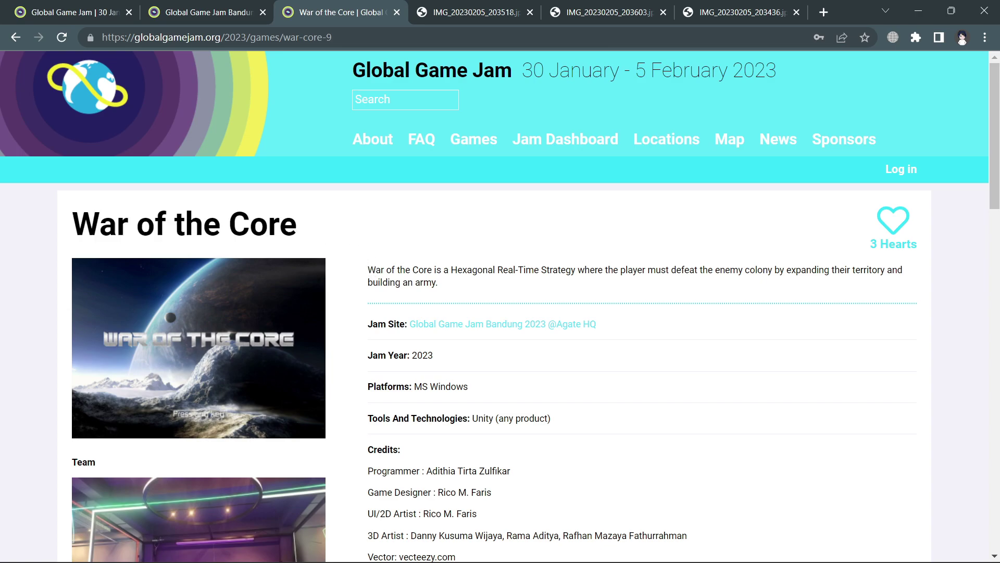
left_click_drag(368, 269, 575, 270)
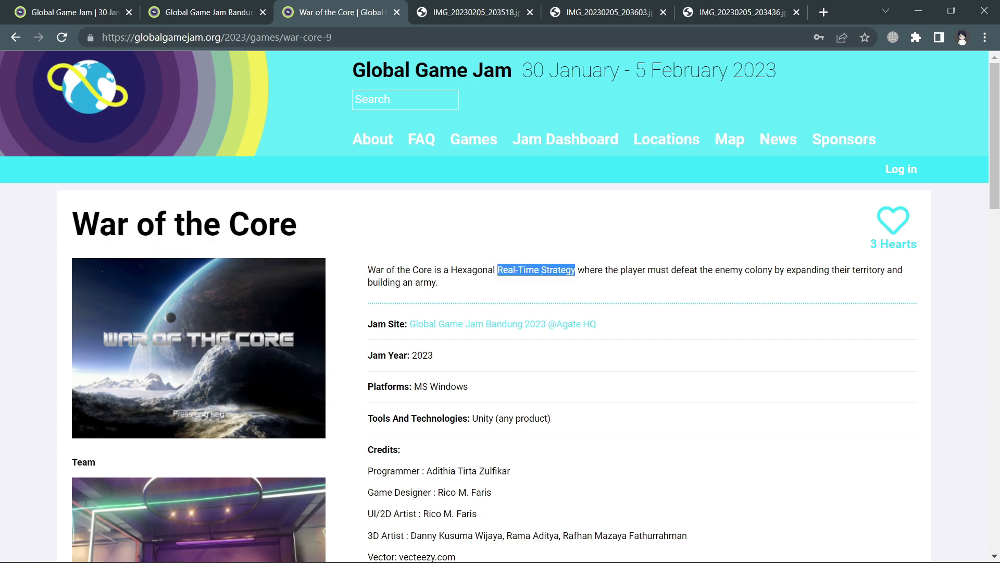
- Scroll back and forth through the War of the Core game stills
scroll(563, 267, "down", 3)
scroll(563, 266, "down", 2)
scroll(564, 263, "down", 3)
scroll(564, 263, "down", 2)
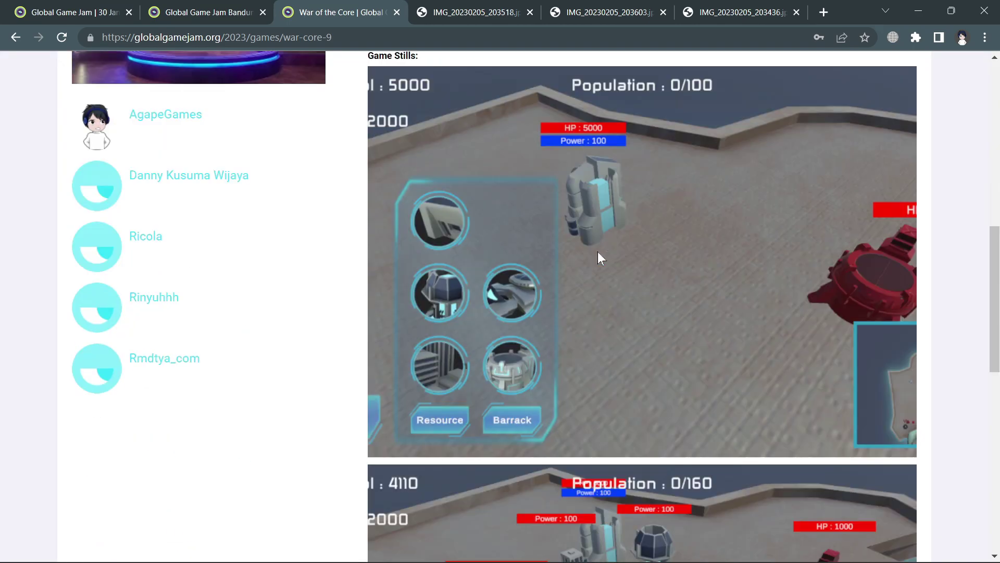
scroll(609, 237, "up", 3)
scroll(729, 329, "down", 3)
scroll(750, 291, "down", 5)
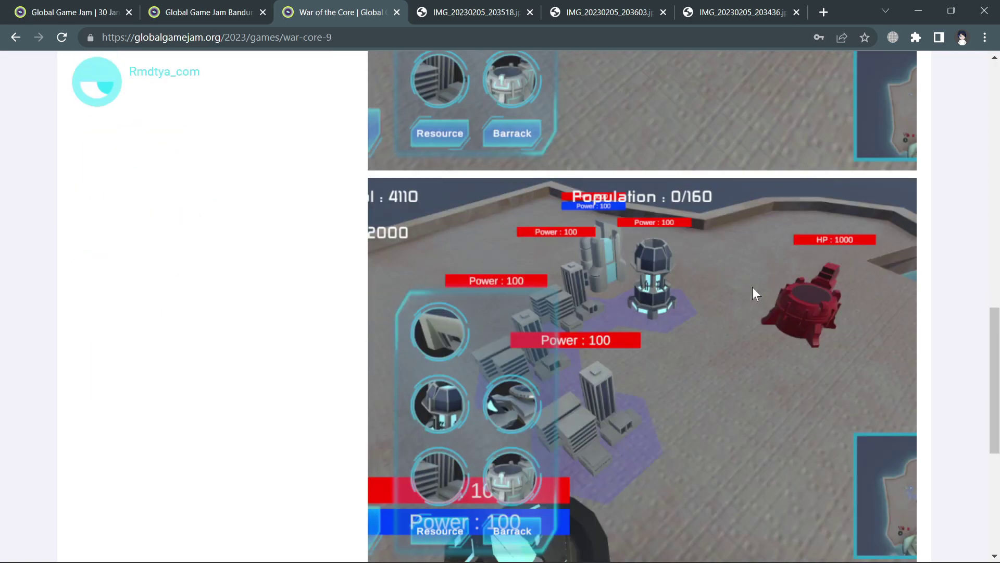
scroll(753, 292, "down", 3)
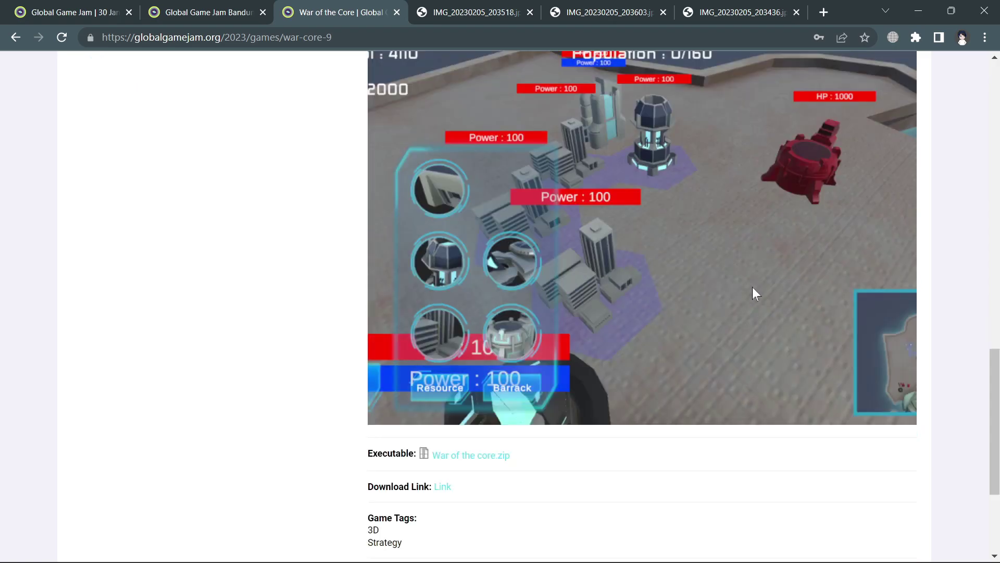
scroll(752, 287, "up", 3)
scroll(752, 286, "up", 3)
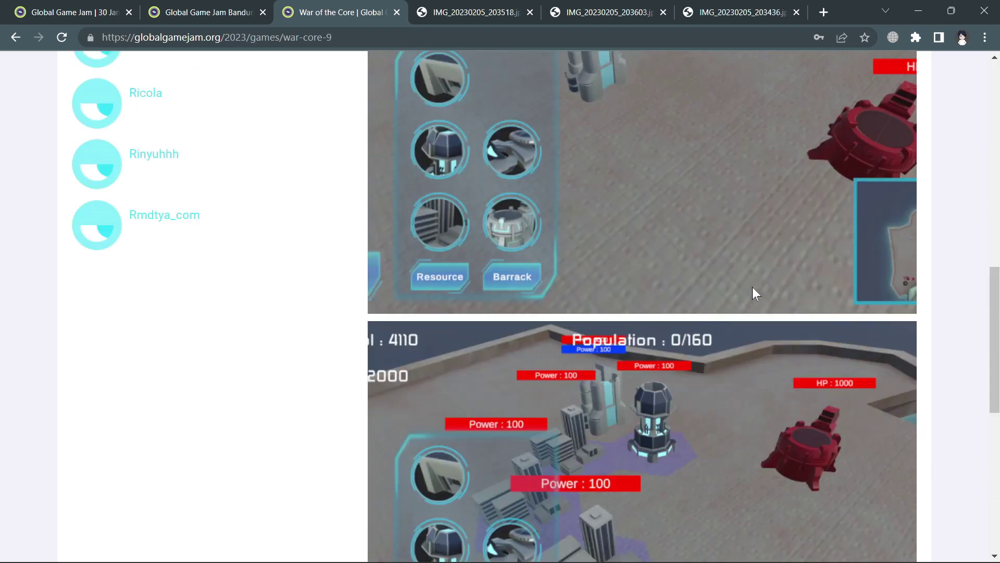
scroll(753, 287, "up", 3)
scroll(752, 287, "down", 3)
scroll(752, 293, "down", 3)
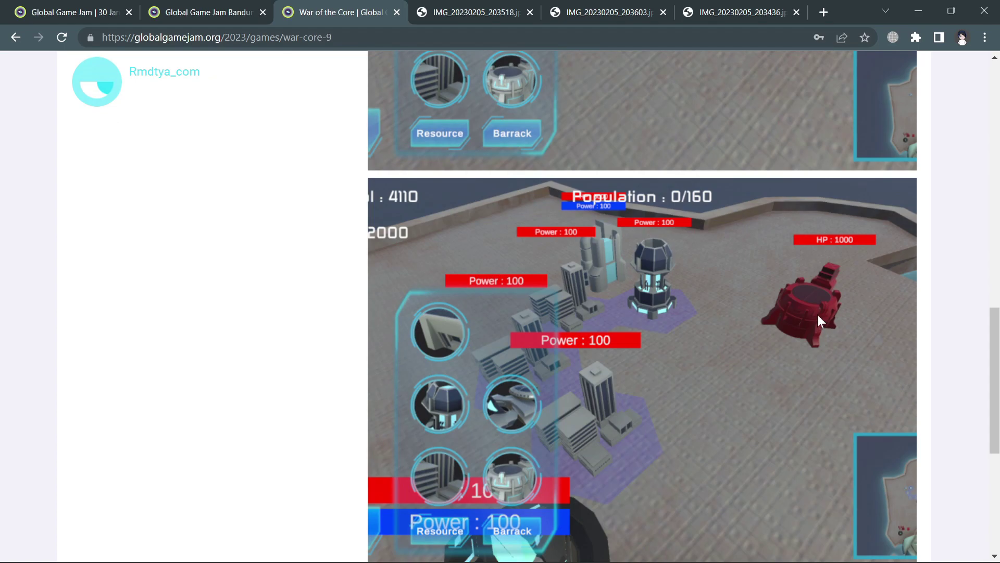
scroll(811, 315, "up", 8)
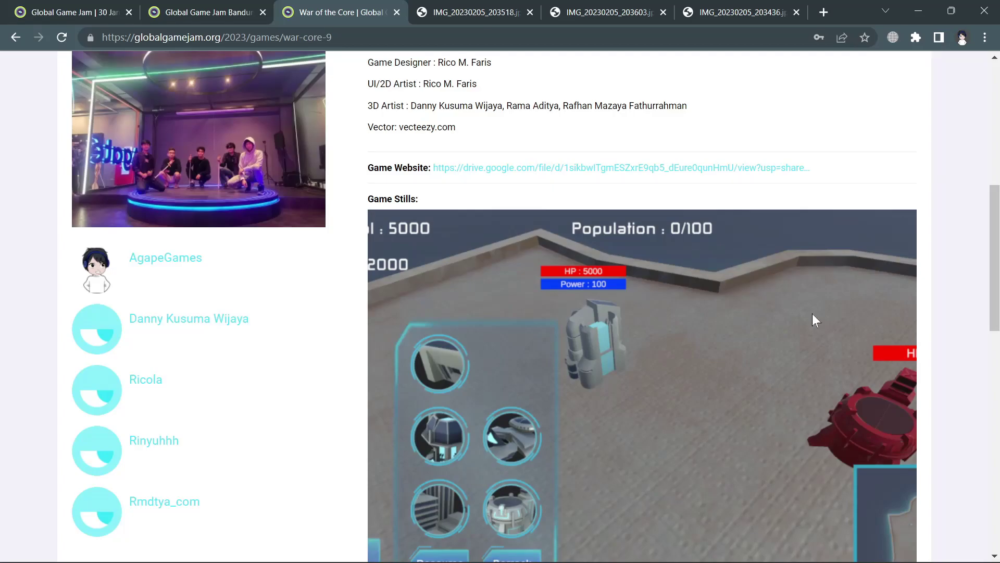
scroll(809, 314, "up", 8)
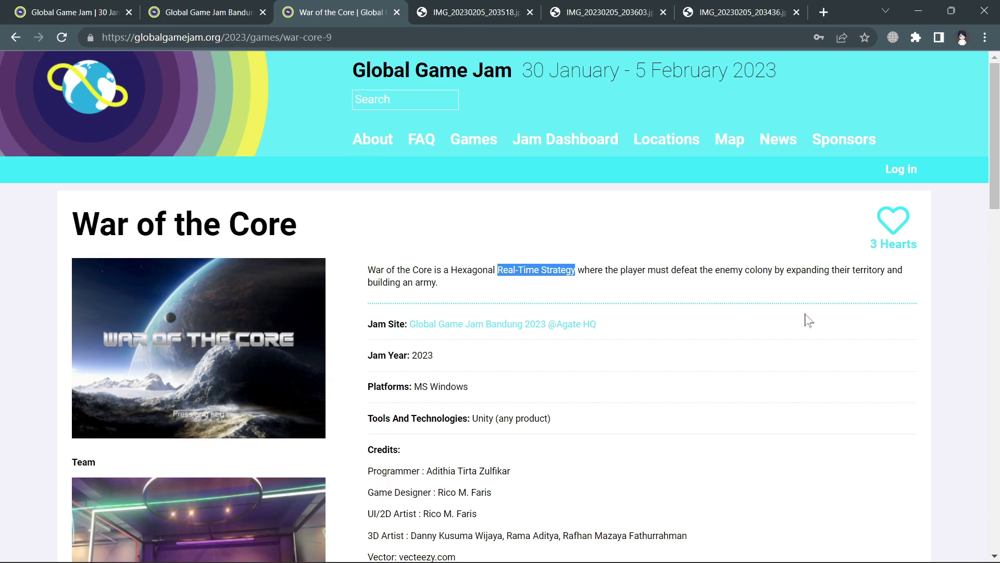
scroll(809, 321, "down", 3)
scroll(809, 320, "up", 3)
mouse_move(606, 552)
scroll(673, 394, "down", 8)
scroll(680, 394, "down", 4)
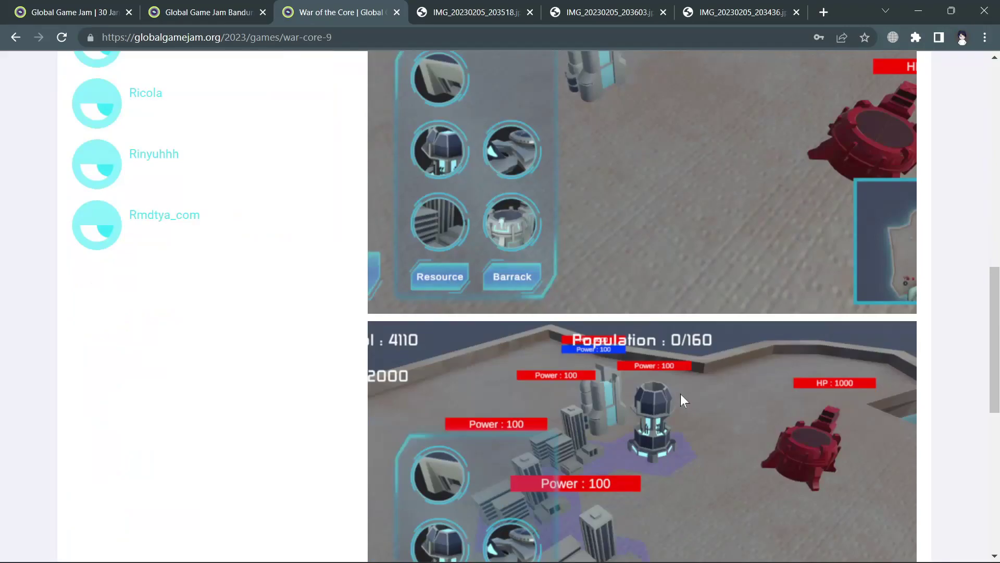
scroll(719, 387, "up", 12)
scroll(789, 376, "down", 3)
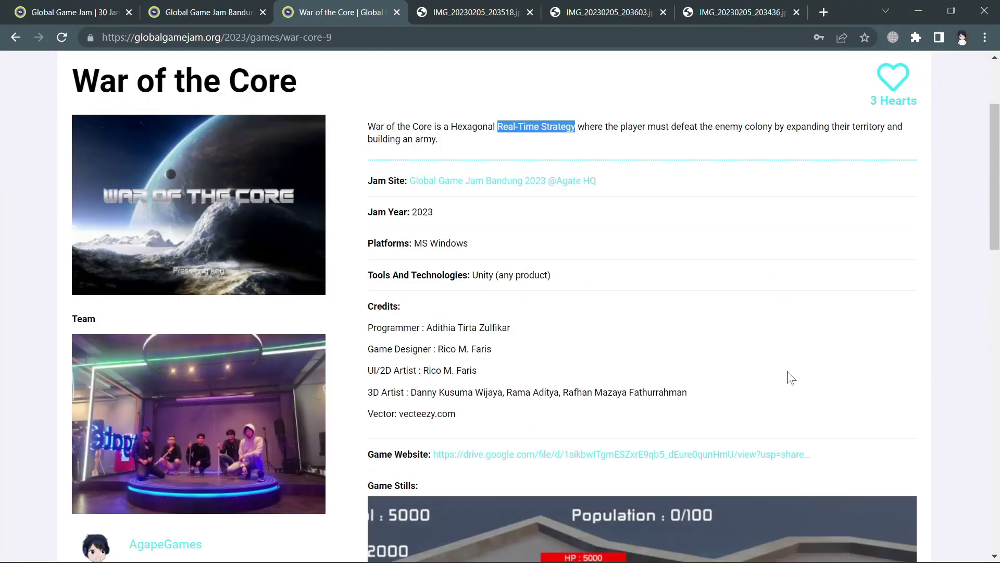
scroll(789, 374, "up", 3)
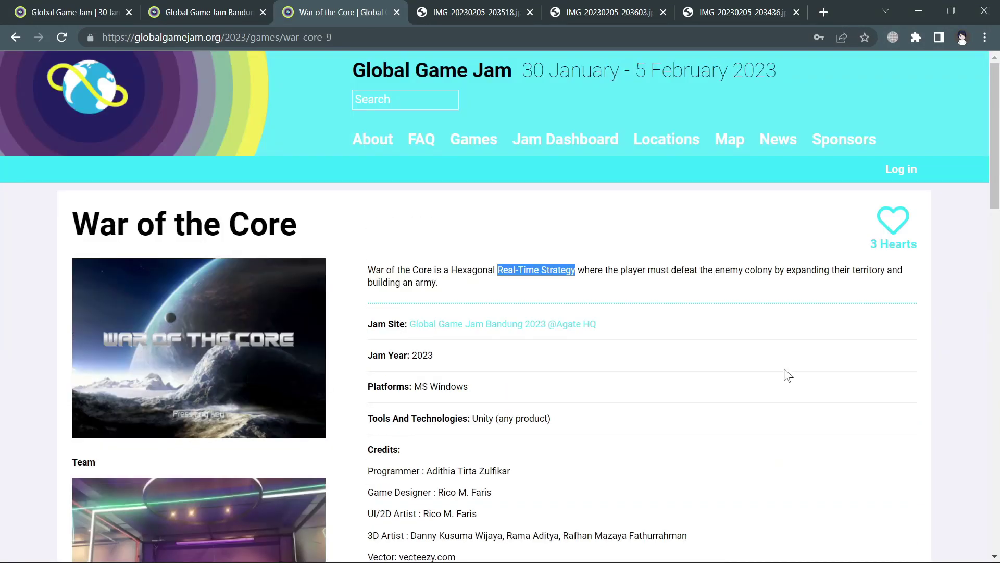
scroll(784, 371, "down", 5)
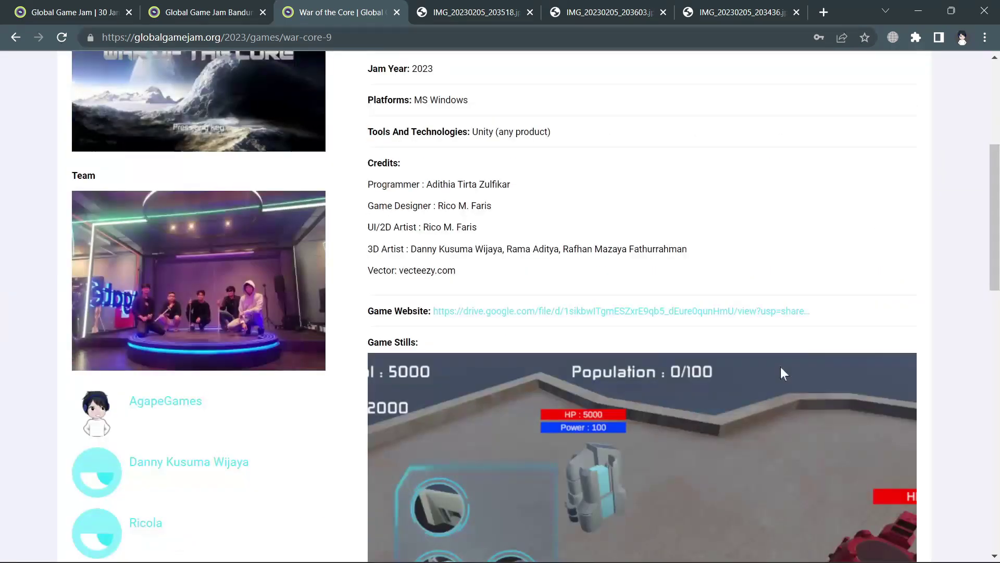
scroll(781, 371, "up", 5)
- Highlight the full game description sentence
left_click(531, 284)
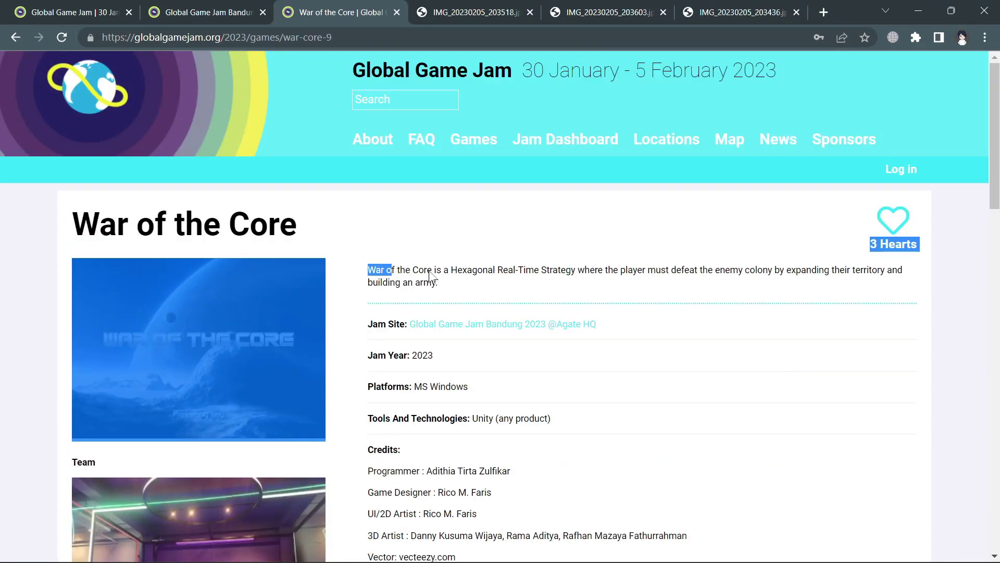
left_click_drag(532, 284, 578, 271)
left_click(573, 290)
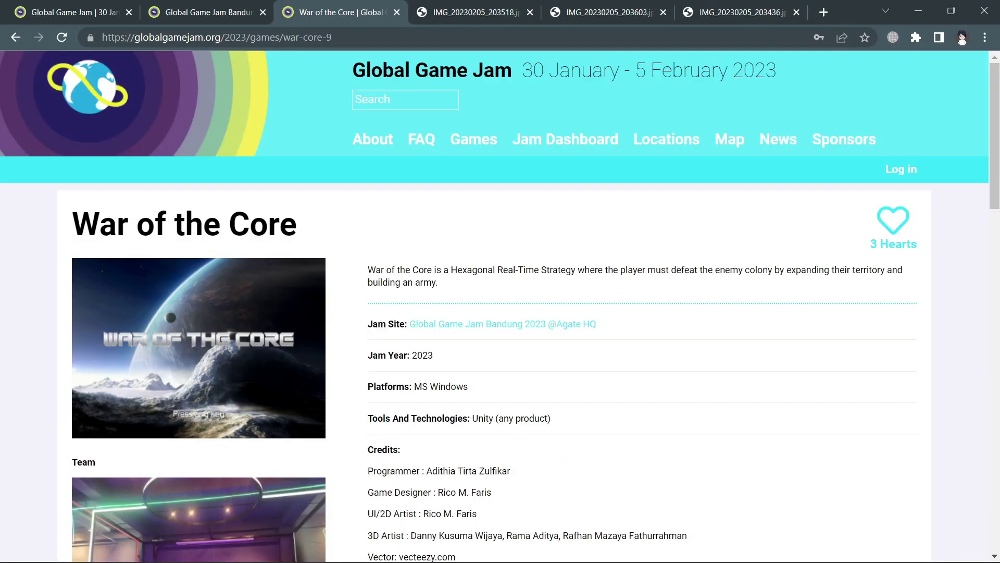
left_click_drag(368, 269, 436, 282)
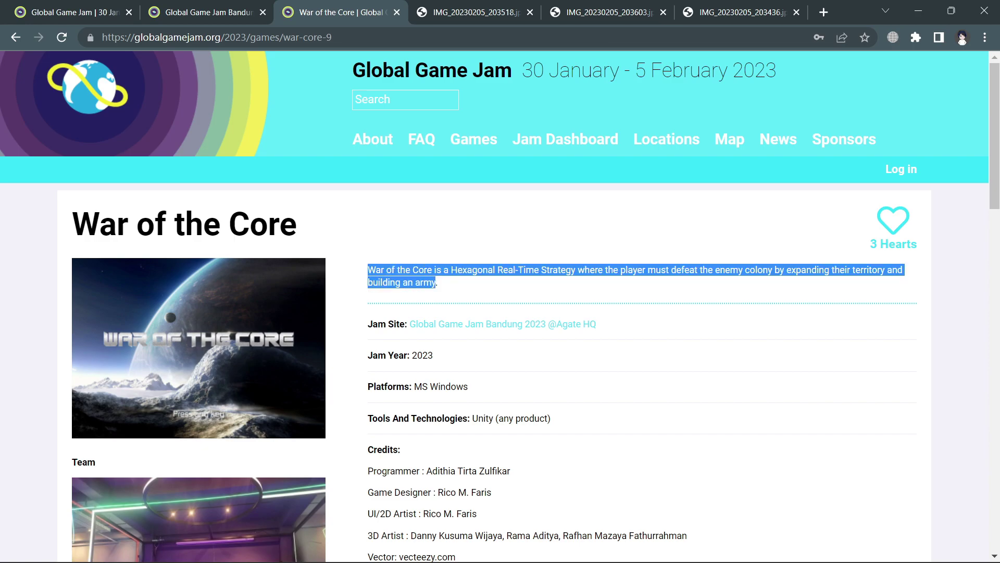
- Move down to the credits, select the word 'Programmer', and scroll through the rest of the page
scroll(500, 306, "down", 3)
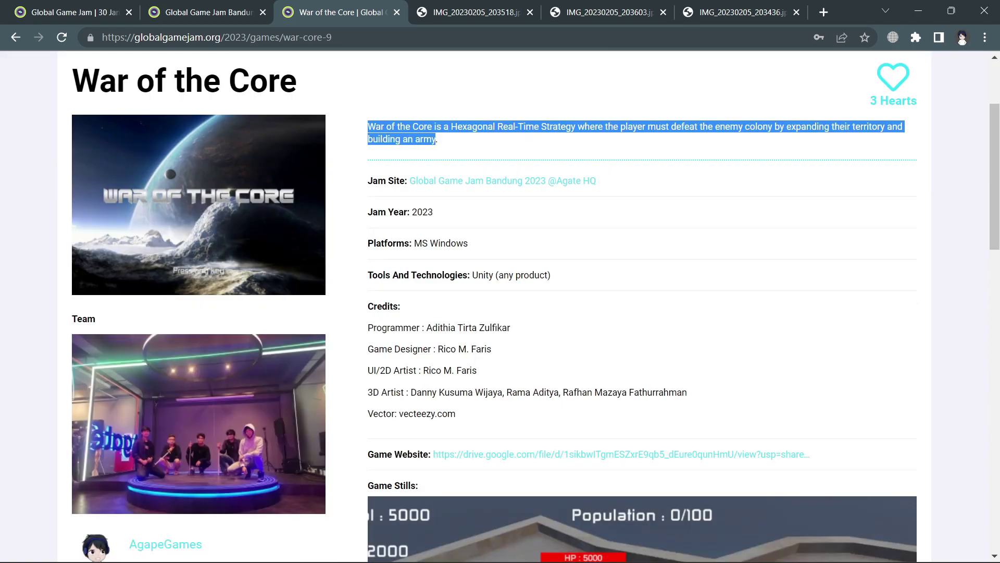
scroll(521, 286, "down", 3)
left_click_drag(368, 183, 465, 270)
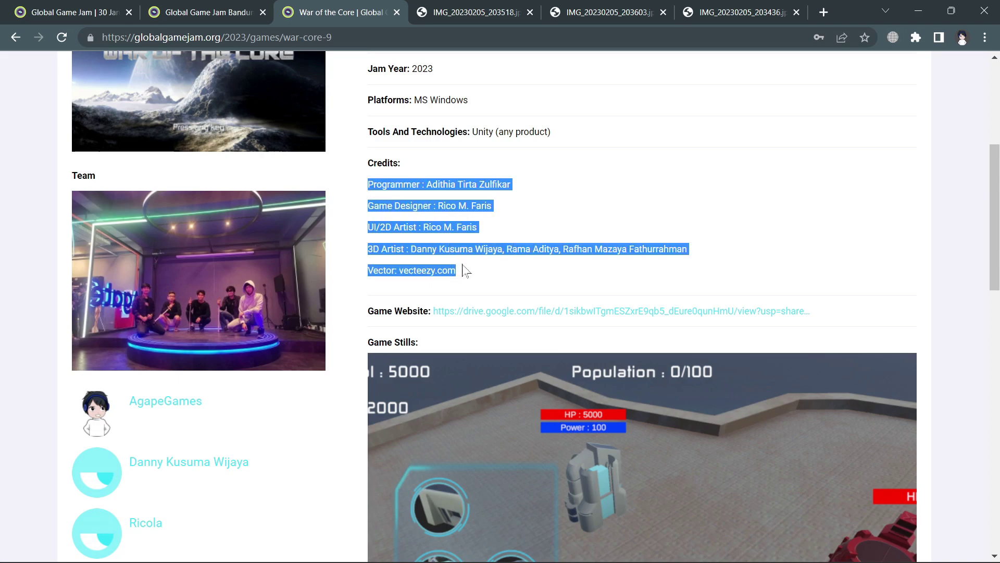
left_click(482, 271)
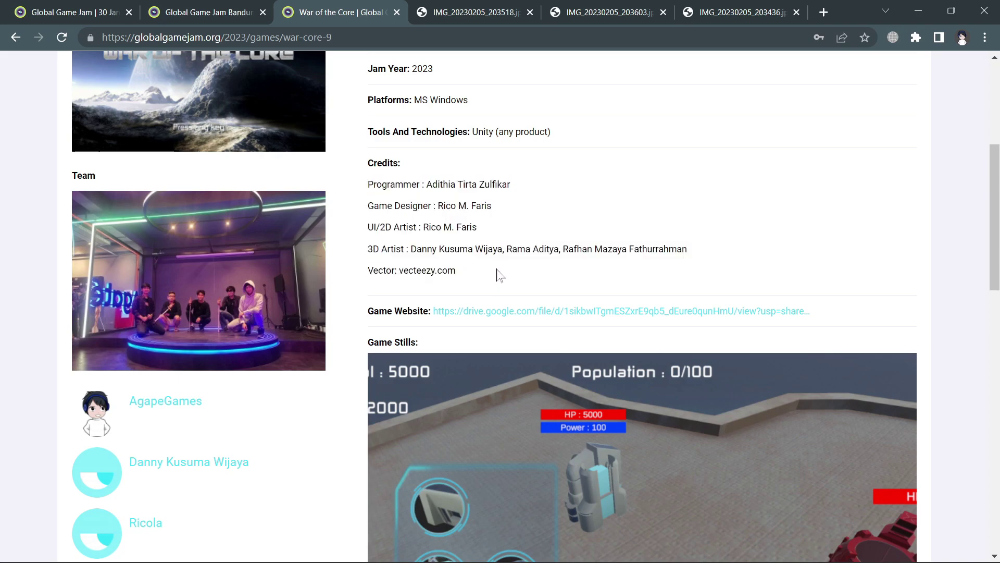
double_click(395, 184)
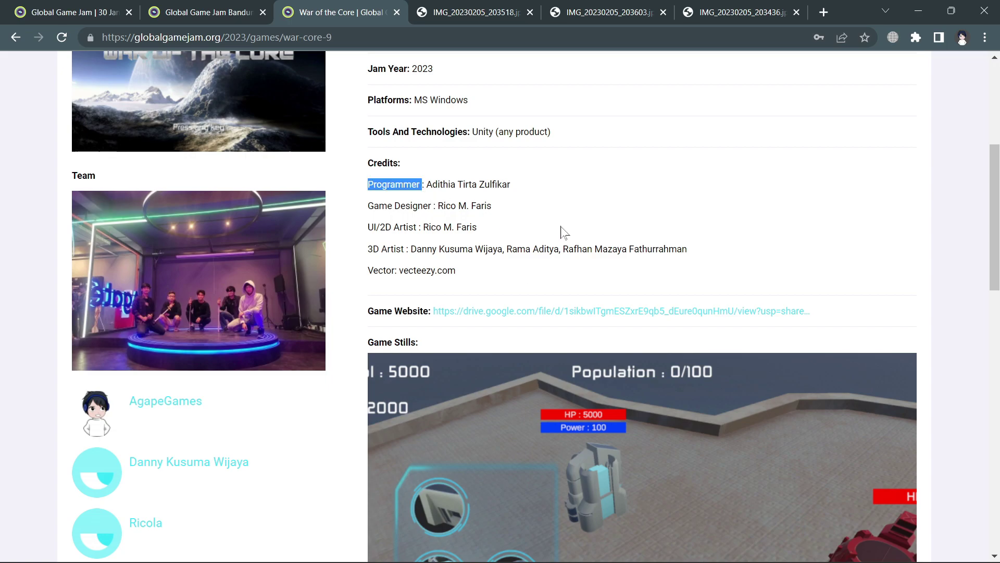
scroll(565, 232, "down", 3)
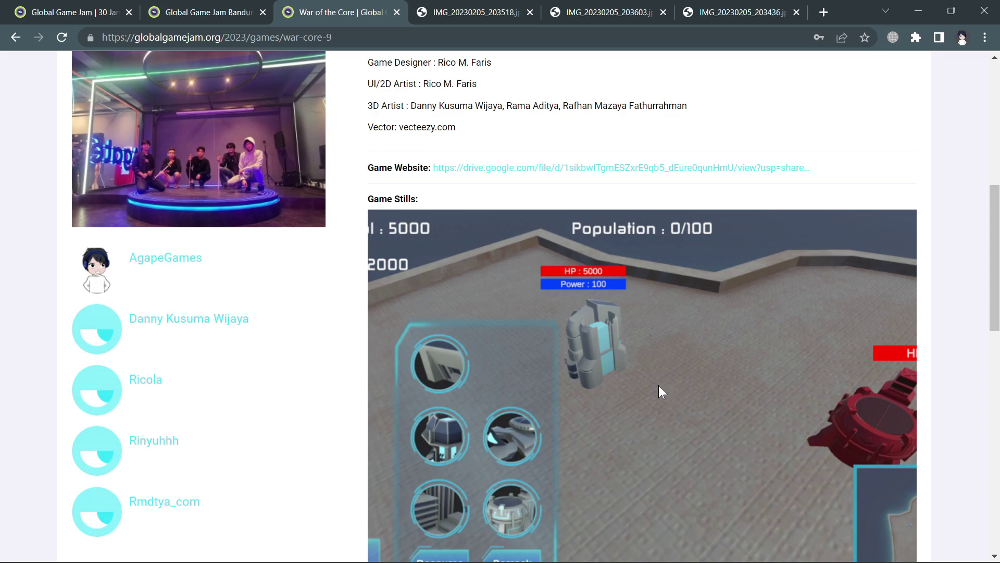
scroll(659, 385, "down", 3)
scroll(657, 385, "down", 3)
scroll(662, 388, "down", 3)
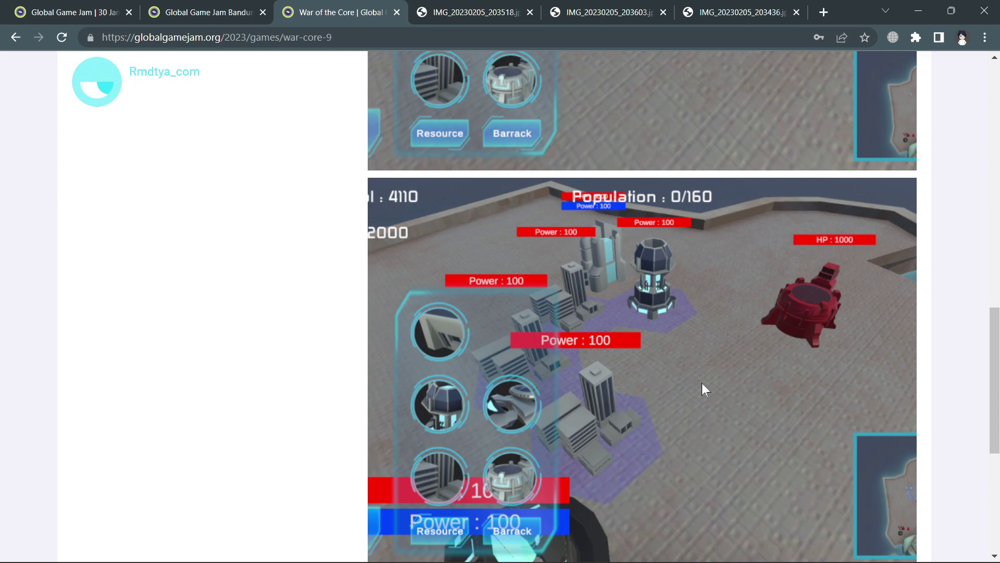
scroll(702, 384, "up", 5)
scroll(701, 384, "up", 2)
scroll(702, 384, "up", 5)
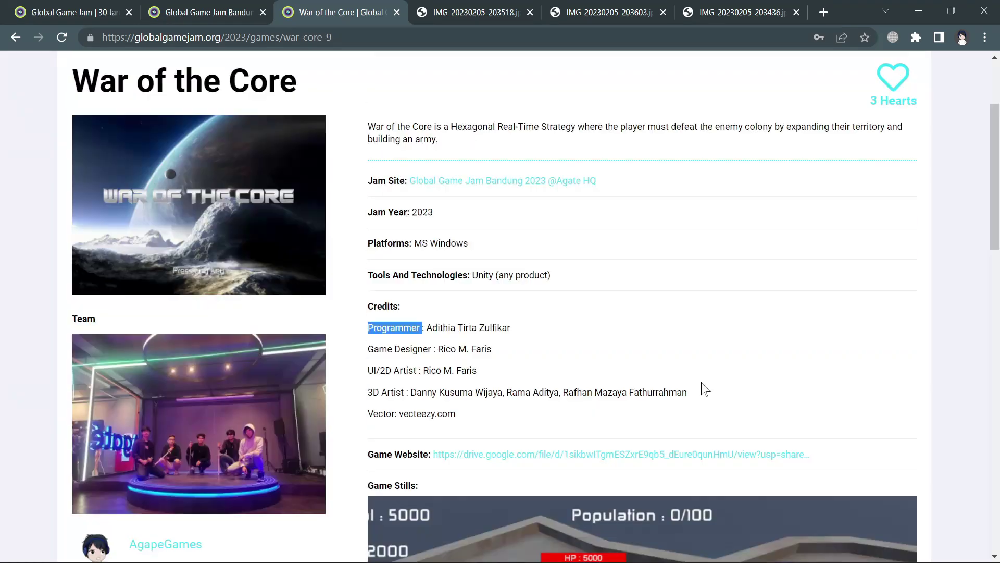
- Highlight the programmer, game designer, UI/2D artist and 3D artist names in the credits
left_click(625, 353)
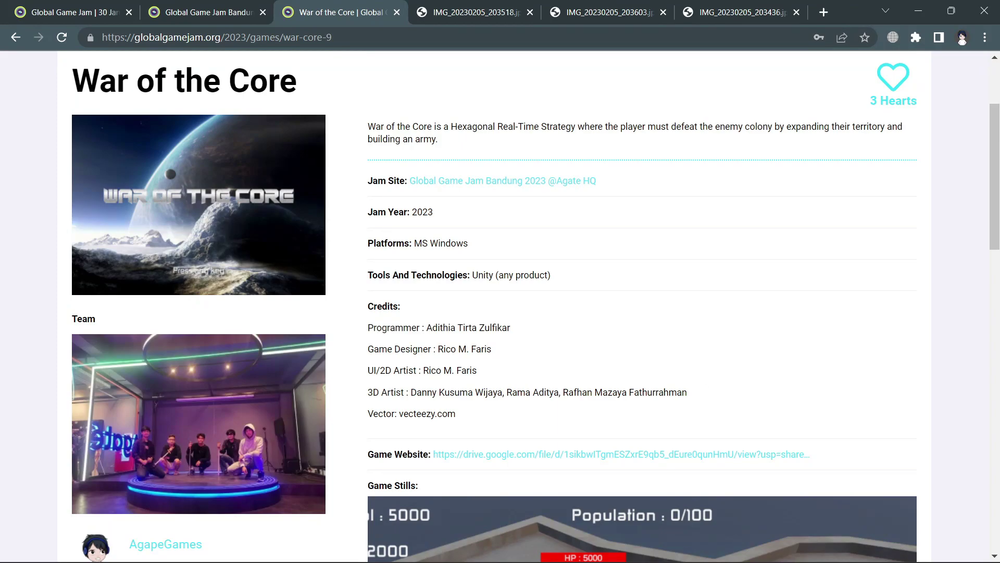
left_click_drag(426, 327, 510, 327)
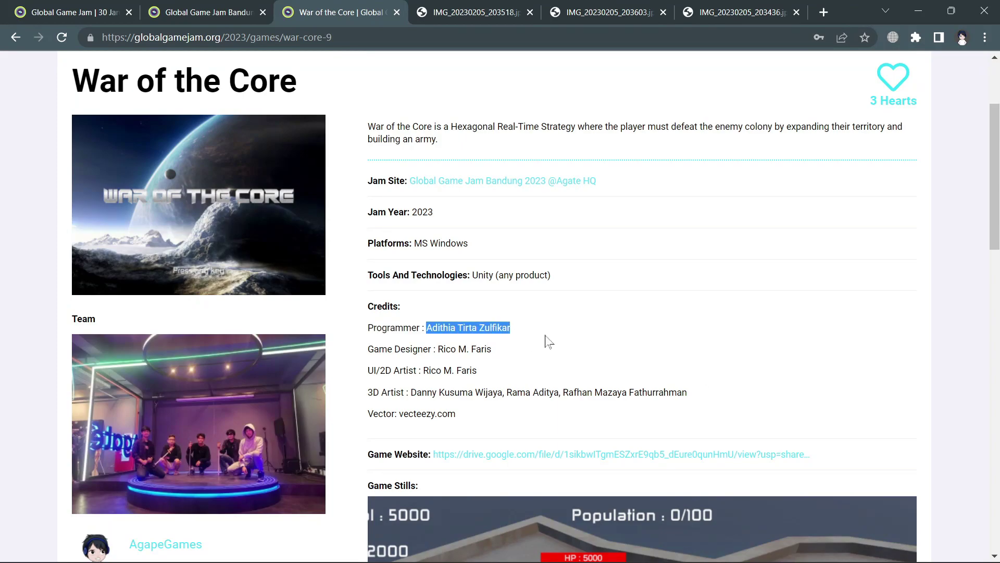
left_click_drag(368, 349, 492, 349)
left_click_drag(368, 370, 477, 370)
left_click_drag(368, 392, 688, 392)
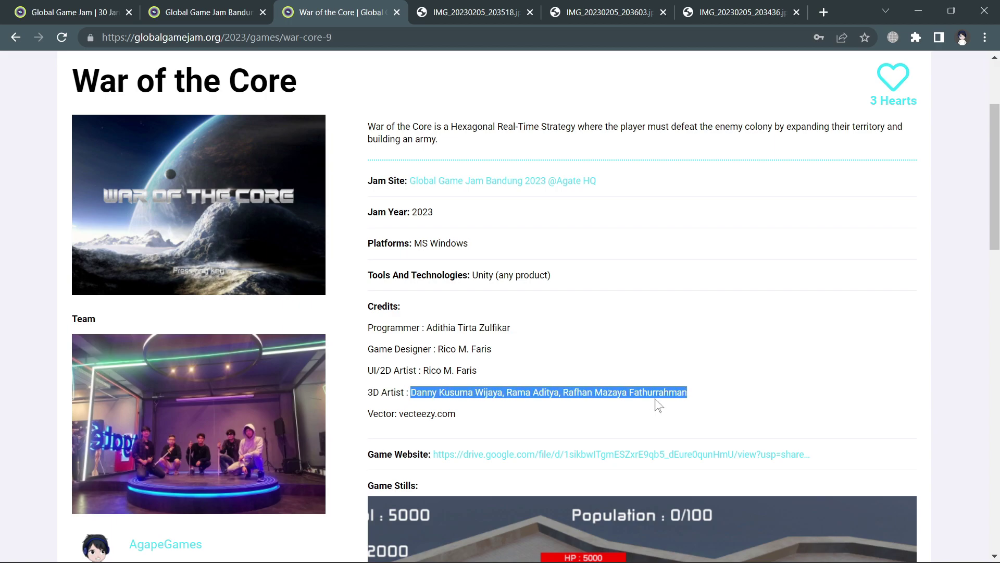
left_click(516, 423)
left_click_drag(411, 392, 688, 392)
left_click(566, 412)
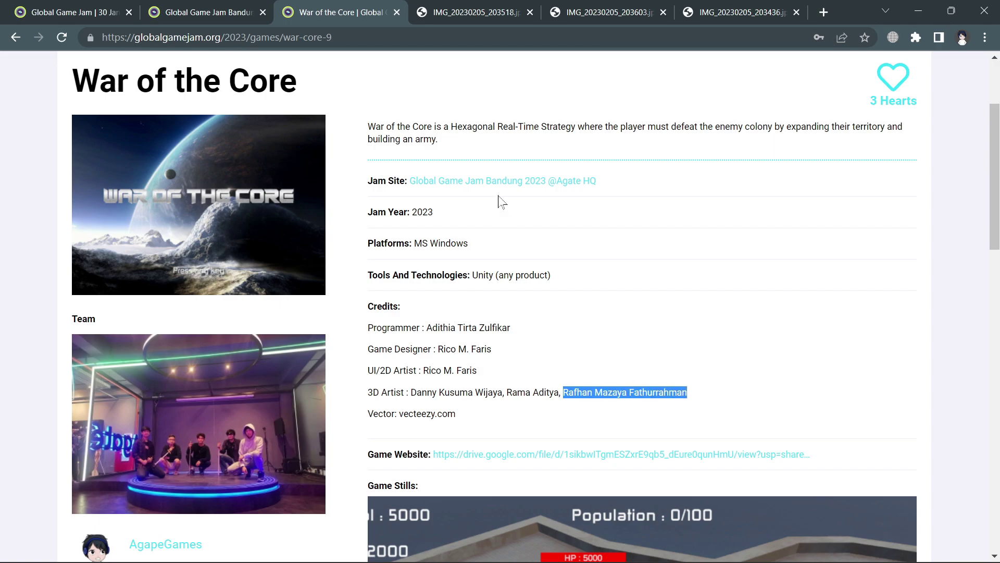
- Switch to the team photo IMG_20230205_203518.jpg
scroll(586, 263, "down", 3)
scroll(586, 262, "up", 3)
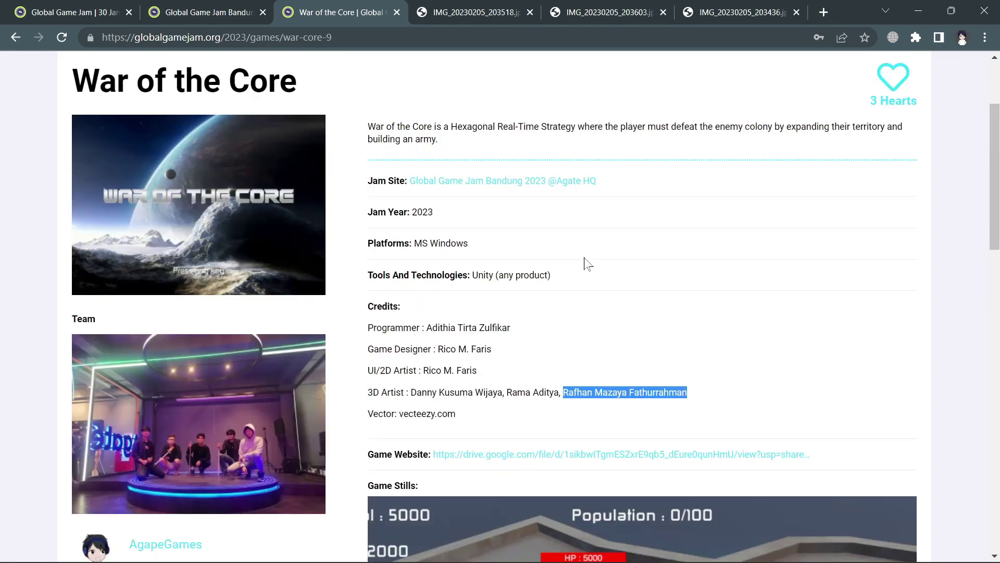
left_click(480, 4)
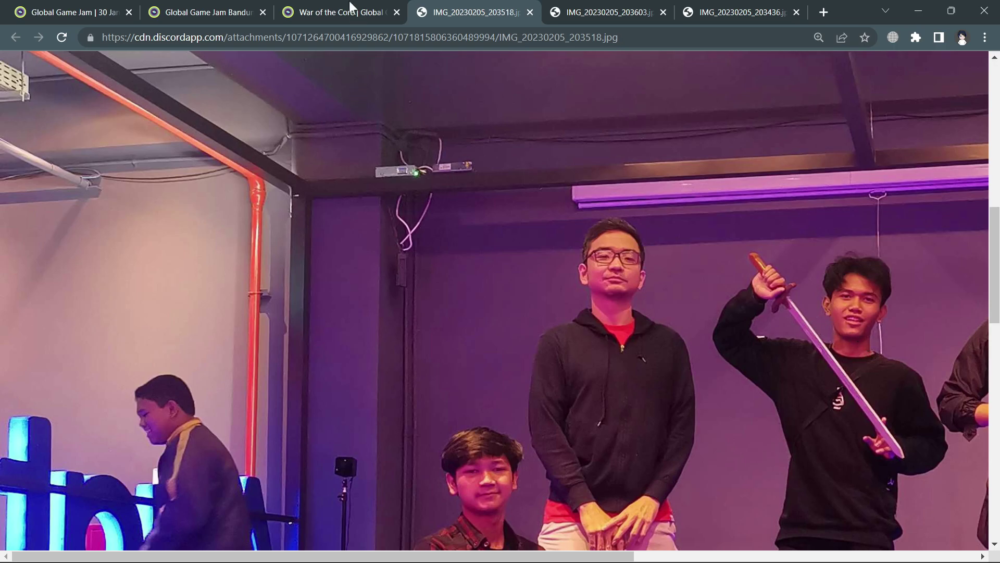
- Look over the first team photo, briefly glancing back at the War of the Core page
key("ctrl+shift+Tab")
key("ctrl+Tab")
scroll(827, 337, "up", 3)
scroll(764, 344, "right", 3)
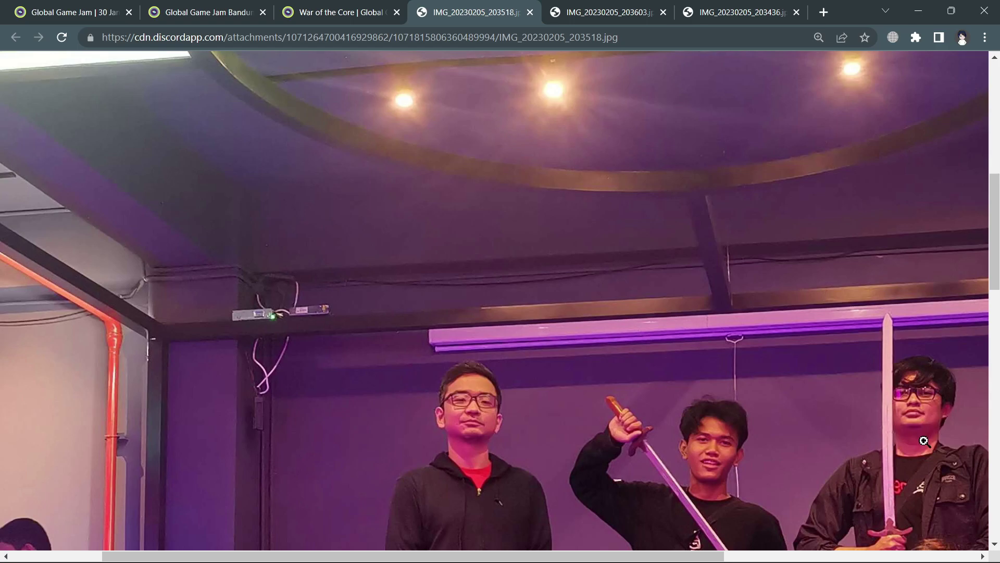
left_click(352, 1)
left_click(465, 12)
- Open the second team photo and scroll around it
left_click(573, 11)
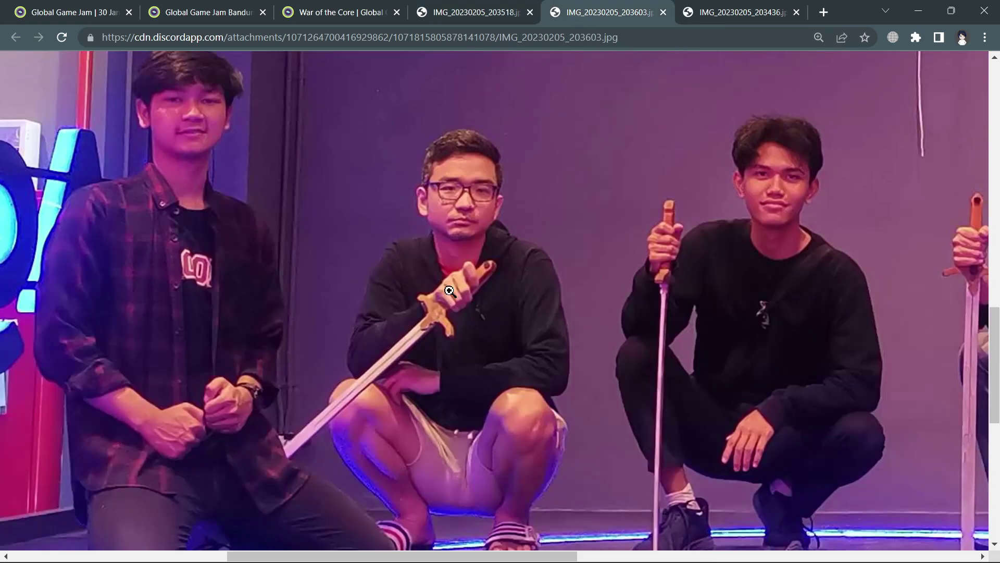
scroll(347, 346, "down", 5)
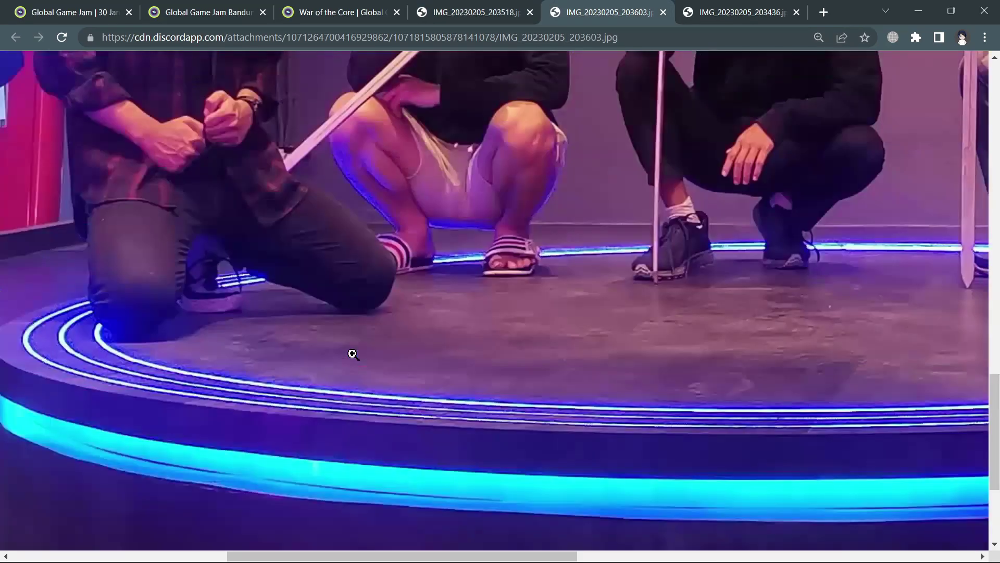
scroll(351, 351, "up", 3)
scroll(354, 354, "up", 3)
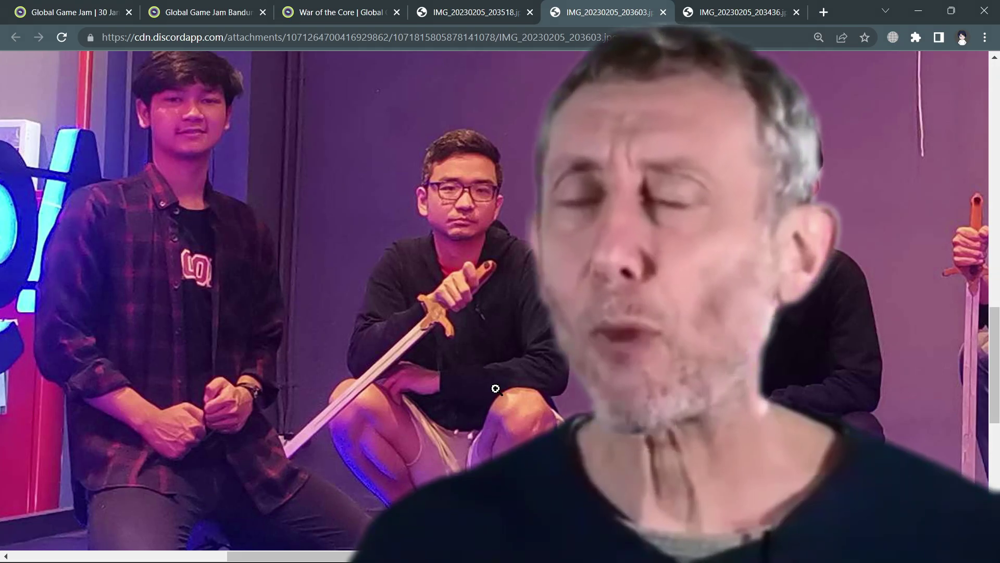
scroll(492, 386, "right", 3)
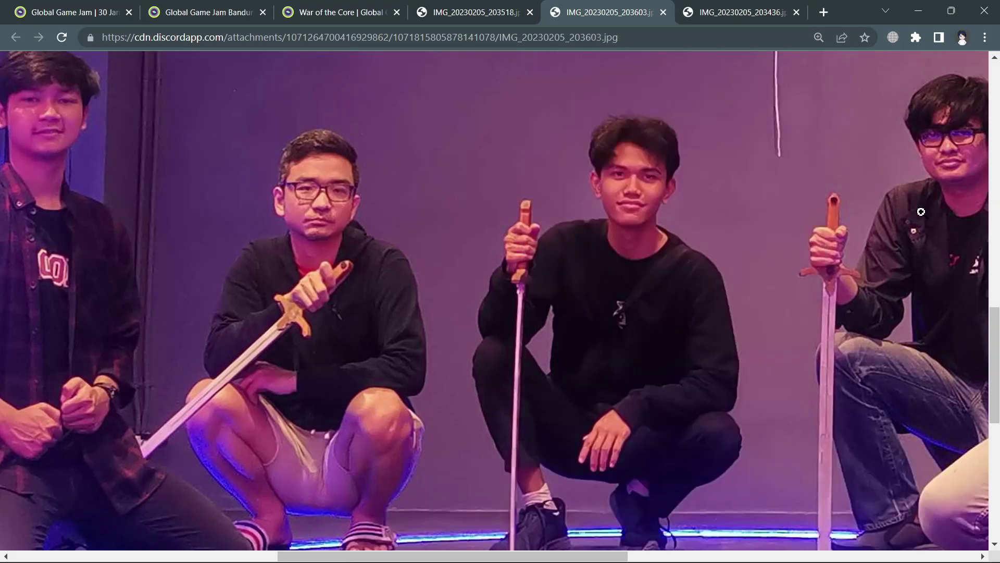
scroll(964, 198, "right", 3)
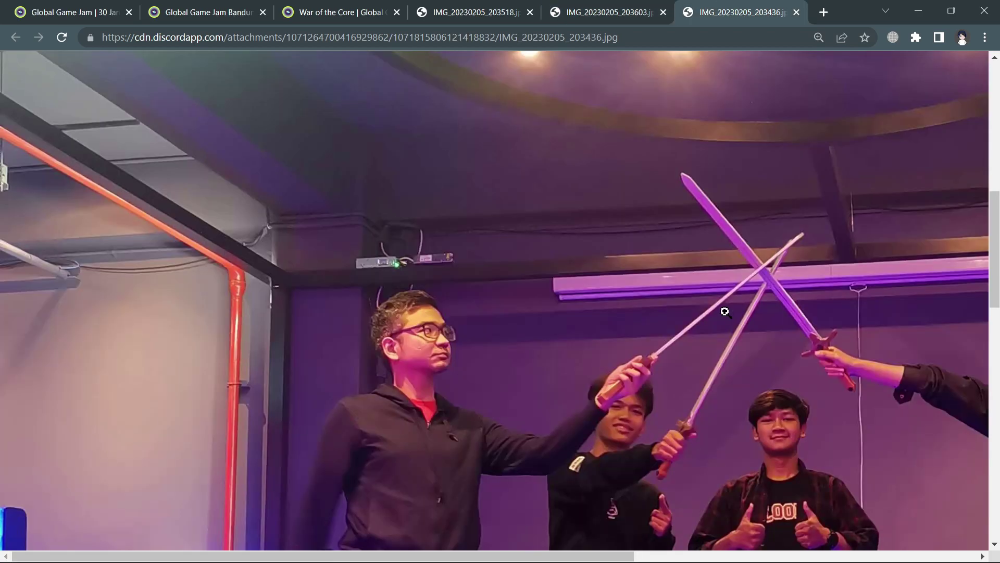
- Move on to the third team photo, IMG_20230205_203436.jpg
key("ctrl+Tab")
key("ctrl+shift+Tab")
key("ctrl+Tab")
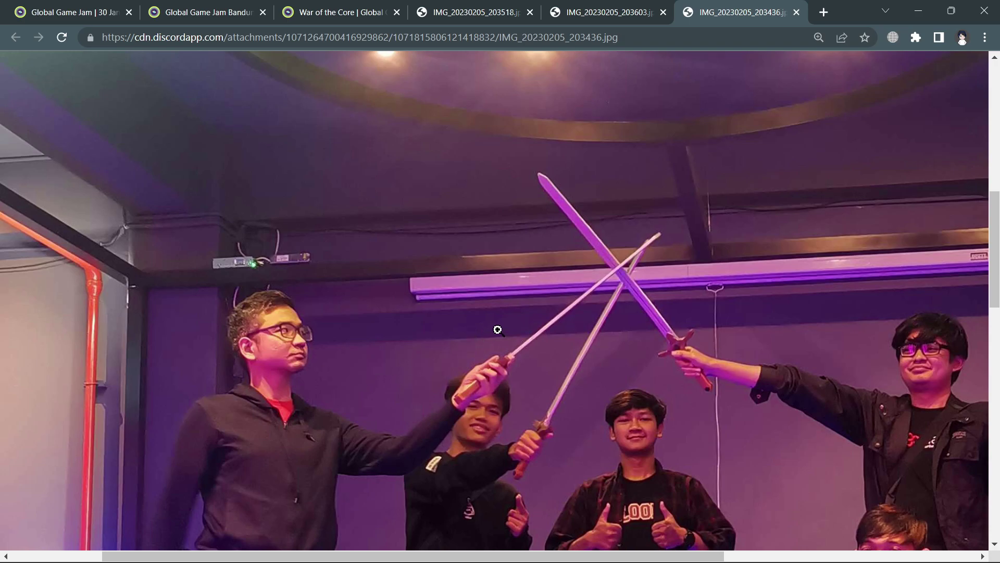
- Return to the War of the Core game page and scroll to its Game Stills screenshots
key("ctrl+3")
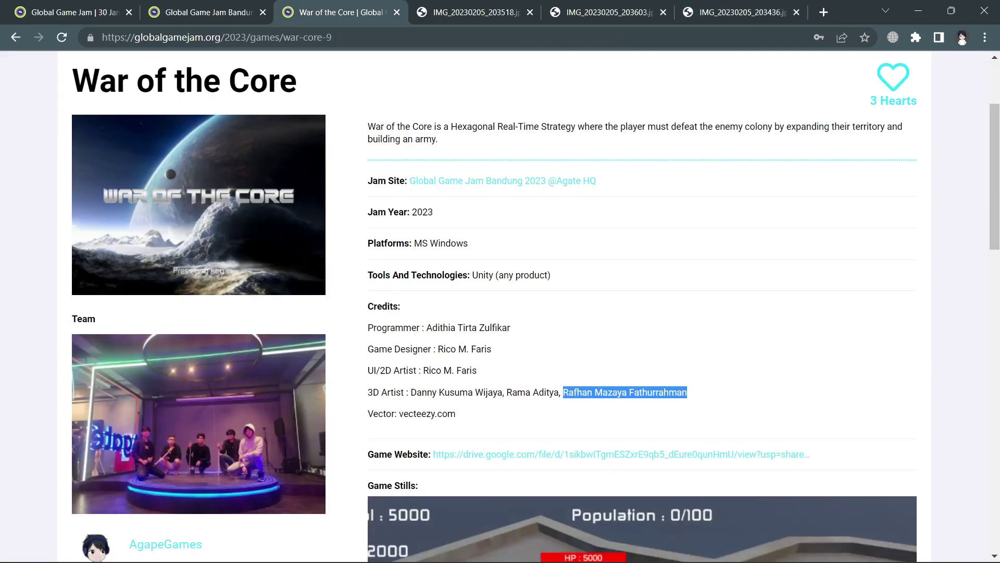
scroll(213, 329, "down", 2)
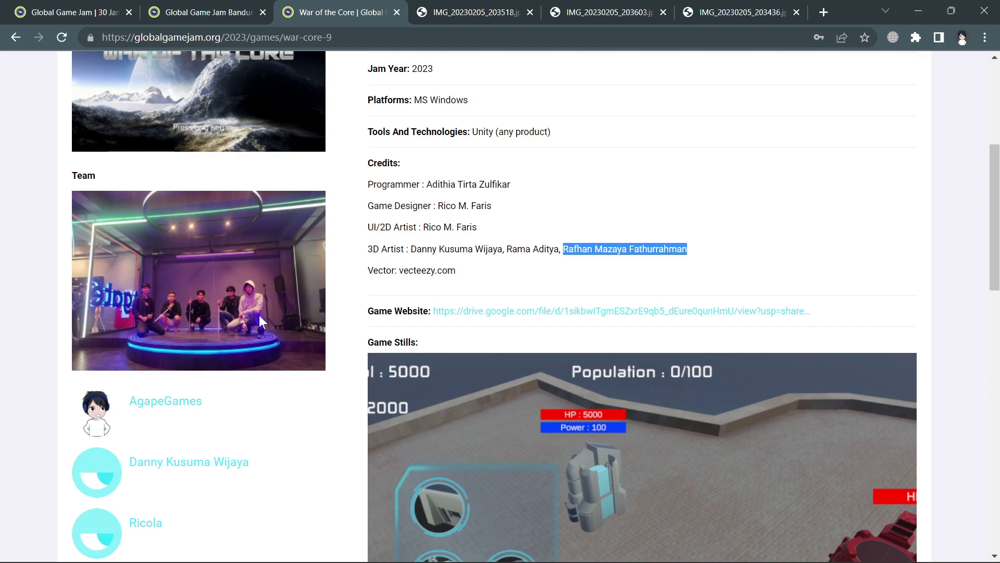
scroll(258, 315, "up", 3)
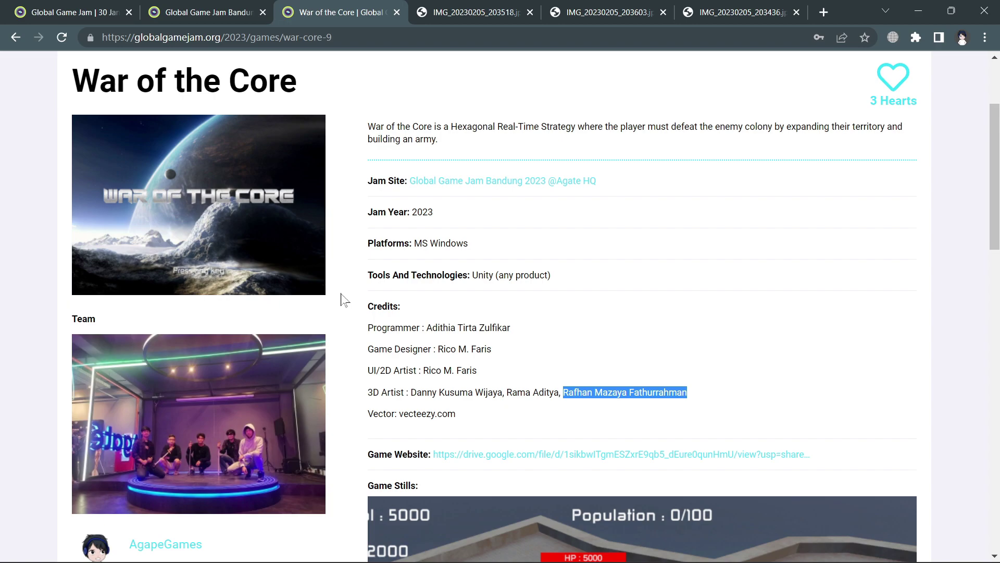
scroll(344, 301, "down", 3)
scroll(343, 300, "up", 3)
scroll(344, 301, "down", 3)
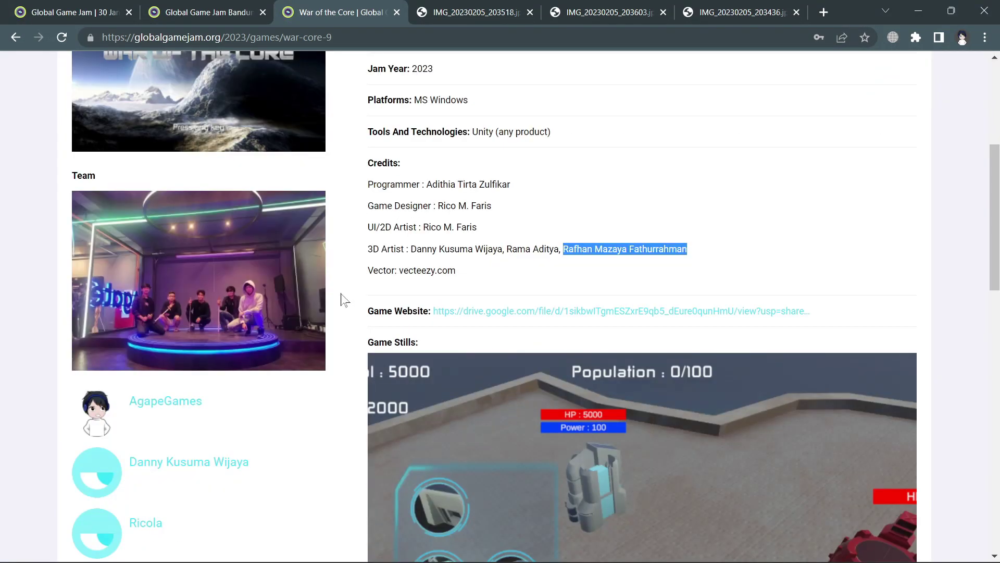
scroll(344, 300, "up", 3)
scroll(344, 301, "down", 6)
scroll(344, 301, "up", 6)
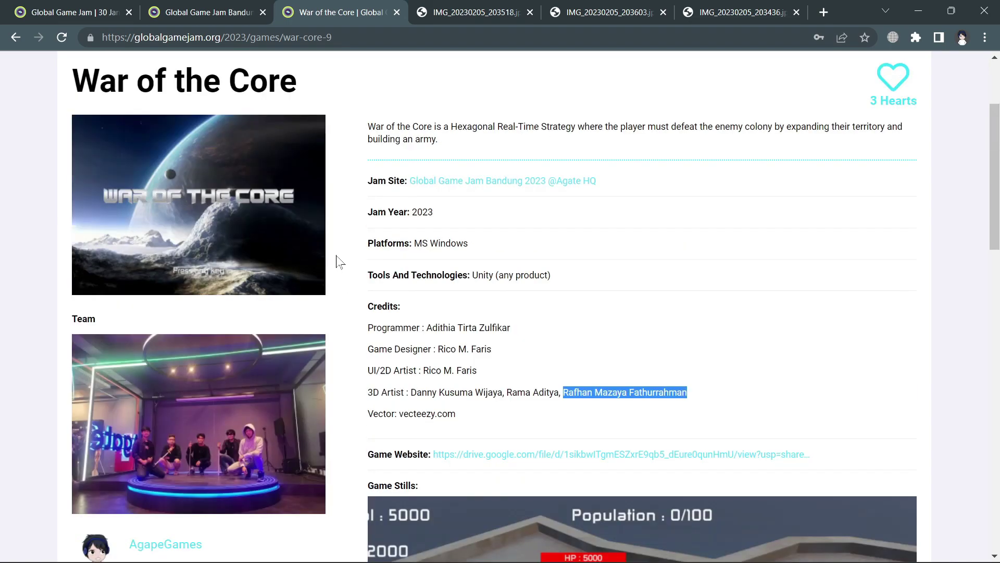
scroll(336, 260, "up", 3)
scroll(336, 260, "down", 3)
scroll(336, 260, "down", 3)
scroll(335, 259, "down", 3)
scroll(335, 259, "down", 3)
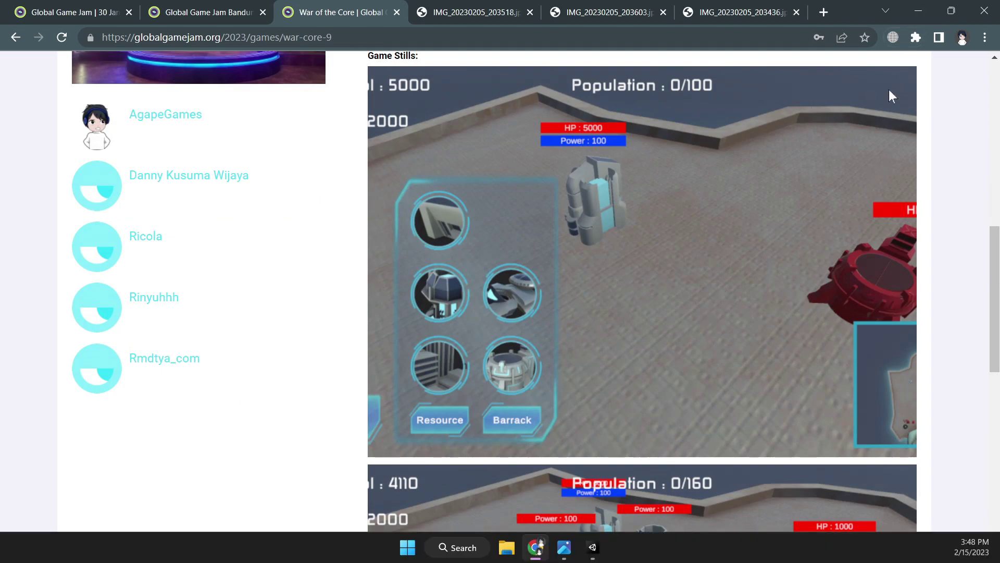
- Bring the Unity editor forward and widen the Project panel and its folder tree
left_click(918, 11)
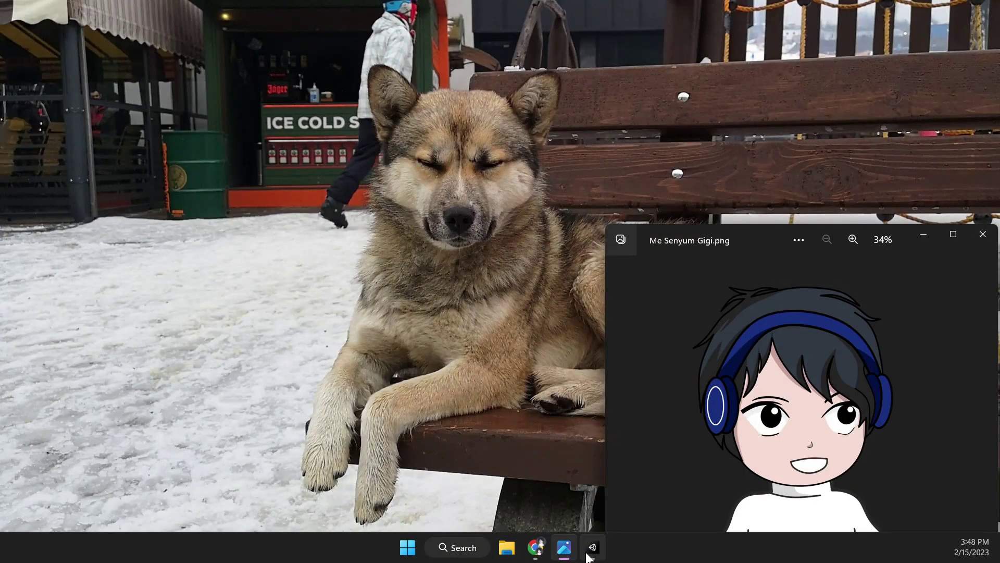
left_click(593, 547)
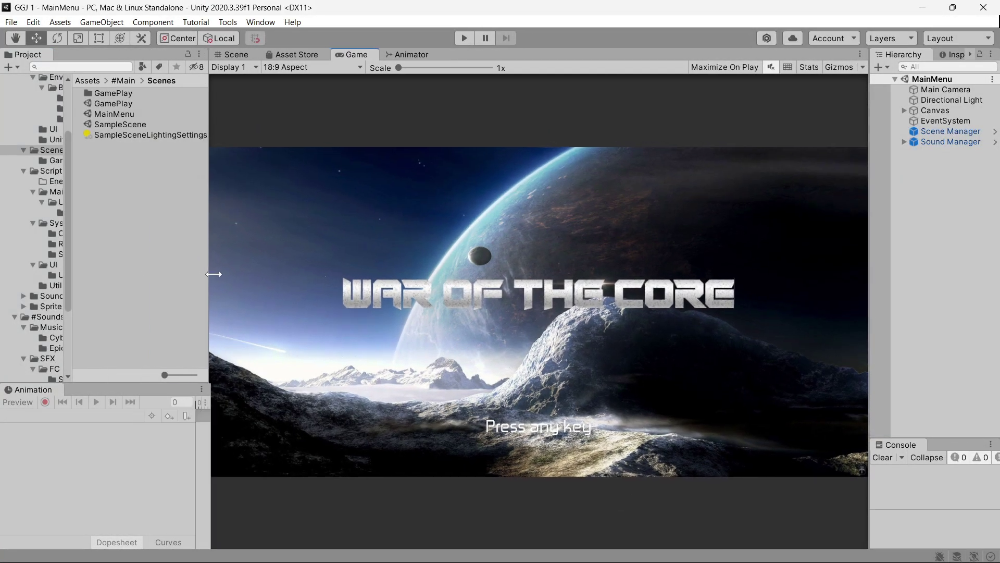
left_click_drag(152, 270, 235, 274)
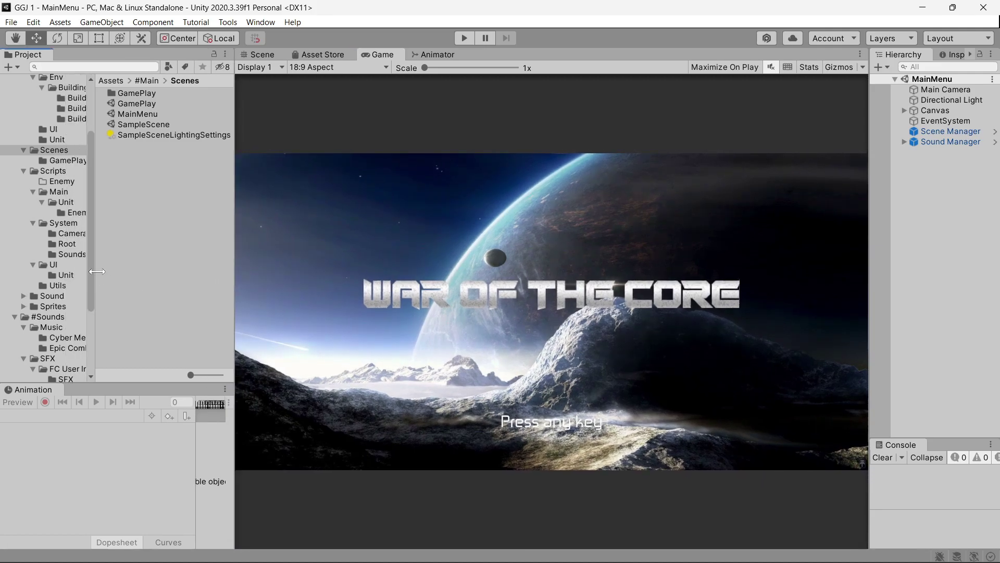
left_click_drag(70, 273, 119, 275)
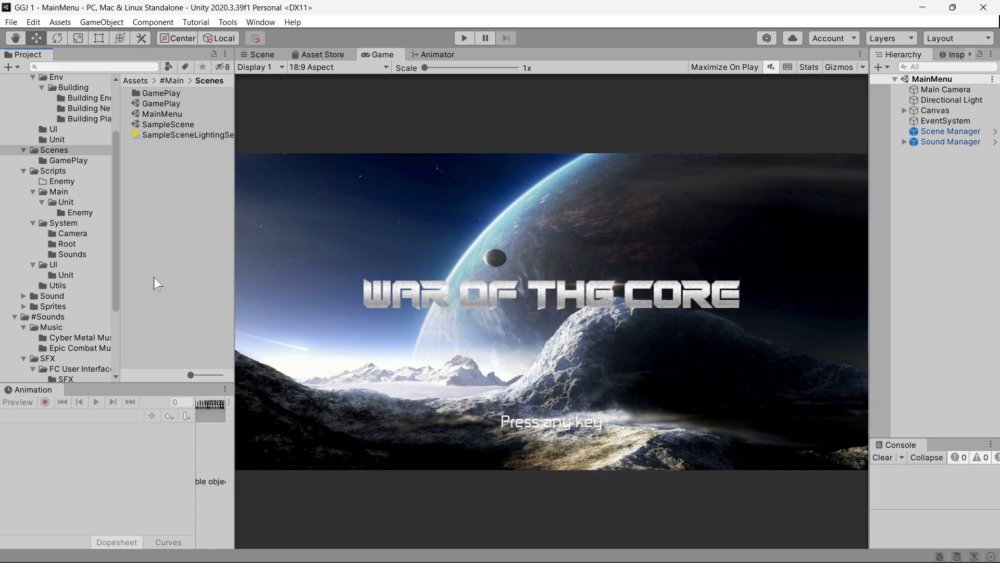
- Navigate the Project folder tree to Prefabs > Unit to list the unit prefabs
left_click(54, 265)
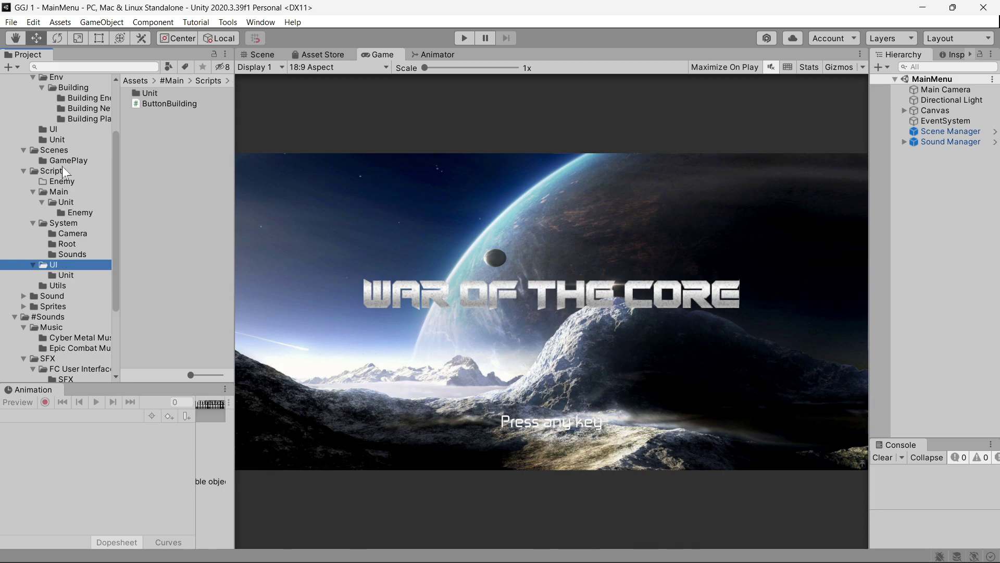
scroll(61, 286, "up", 2)
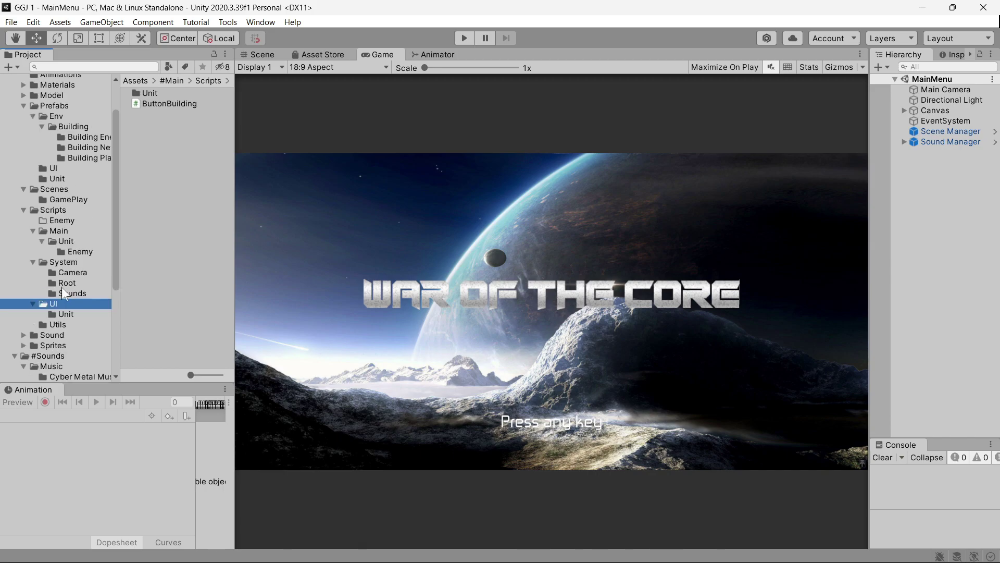
scroll(61, 287, "up", 2)
left_click(68, 218)
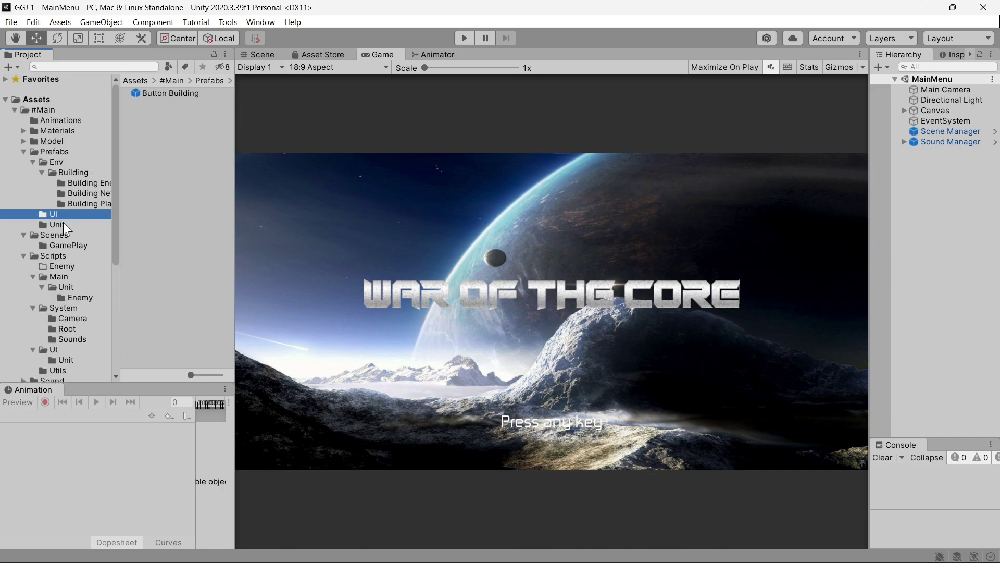
left_click(64, 224)
- Open the Unit infantry prefab and orbit the Scene view around the soldier squad
double_click(178, 137)
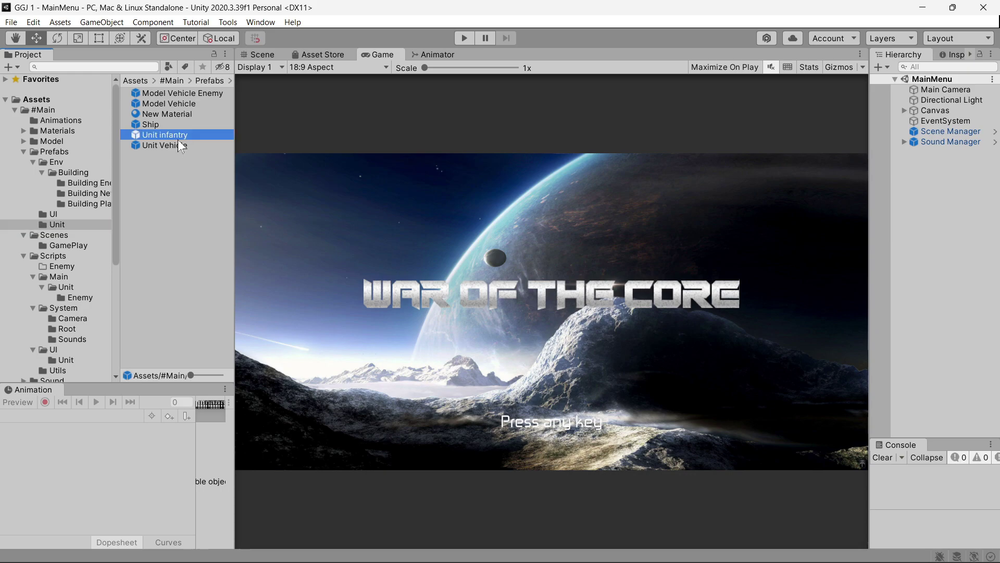
left_click(266, 52)
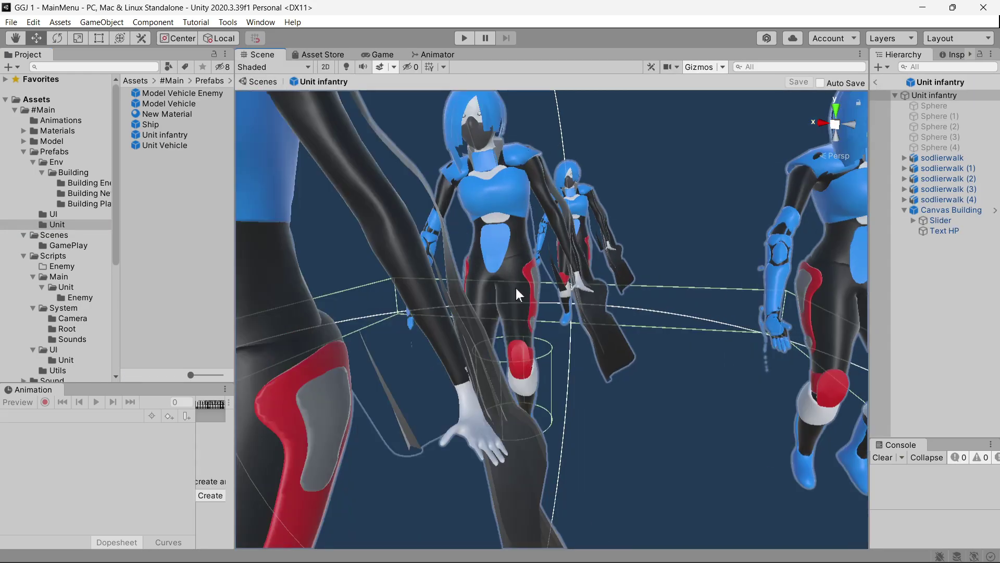
right_click_drag(516, 289, 516, 293)
scroll(526, 290, "up", 5)
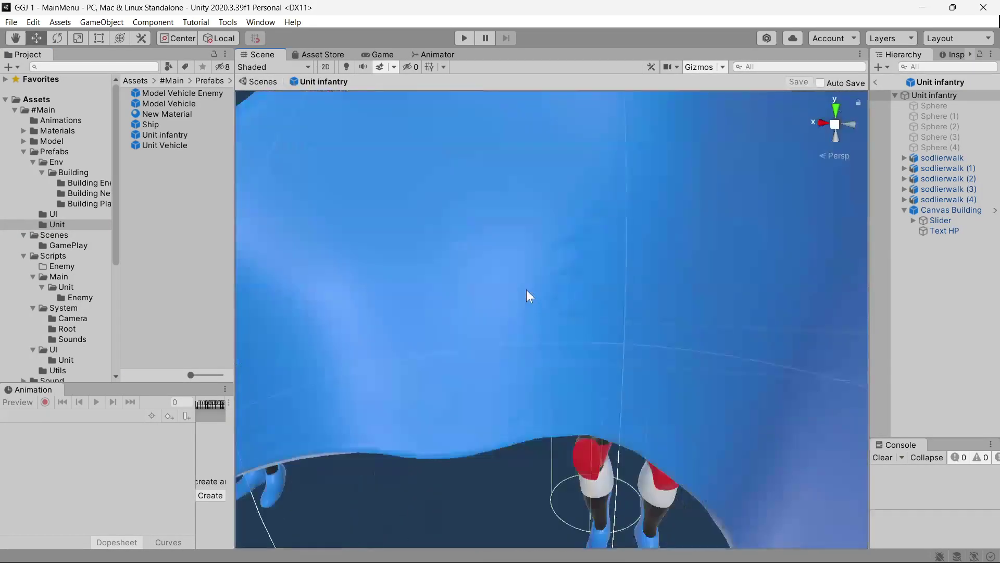
scroll(533, 319, "down", 3)
middle_click_drag(533, 320, 526, 233)
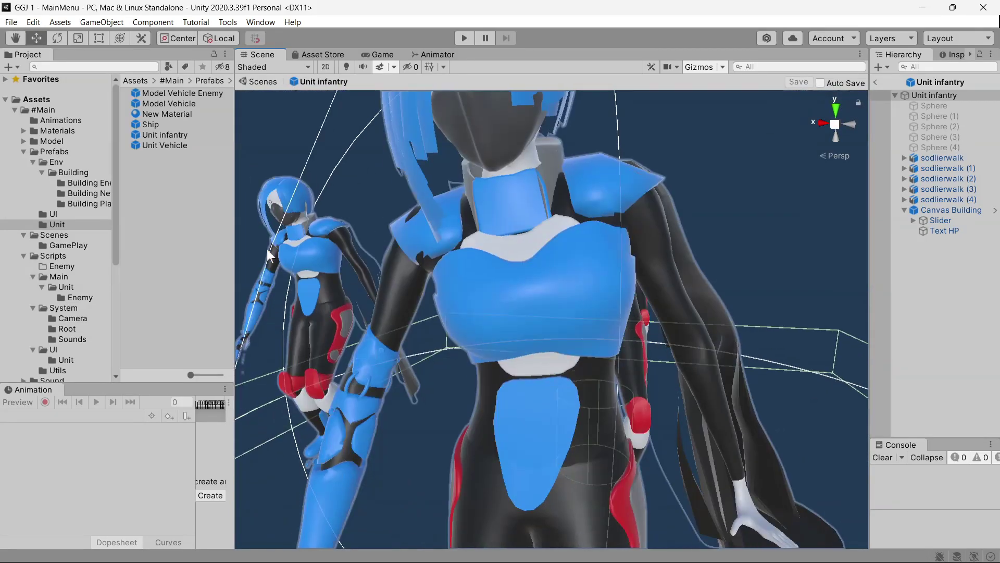
mouse_move(552, 331)
right_mouse_down()
mouse_move(504, 314)
mouse_move(583, 270)
right_mouse_up()
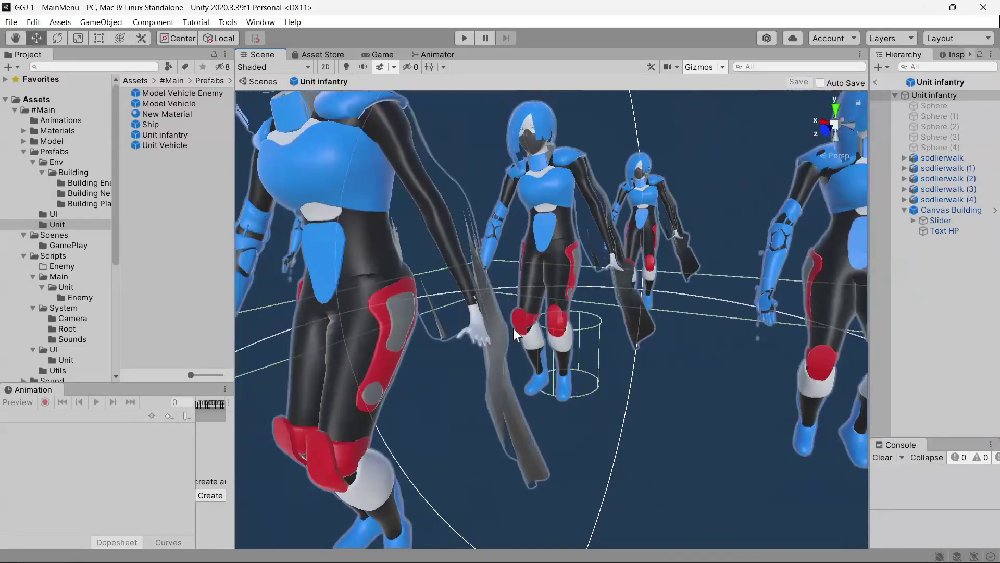
right_click_drag(583, 270, 501, 318)
mouse_move(501, 317)
middle_mouse_down()
mouse_move(493, 307)
mouse_move(514, 295)
middle_mouse_up()
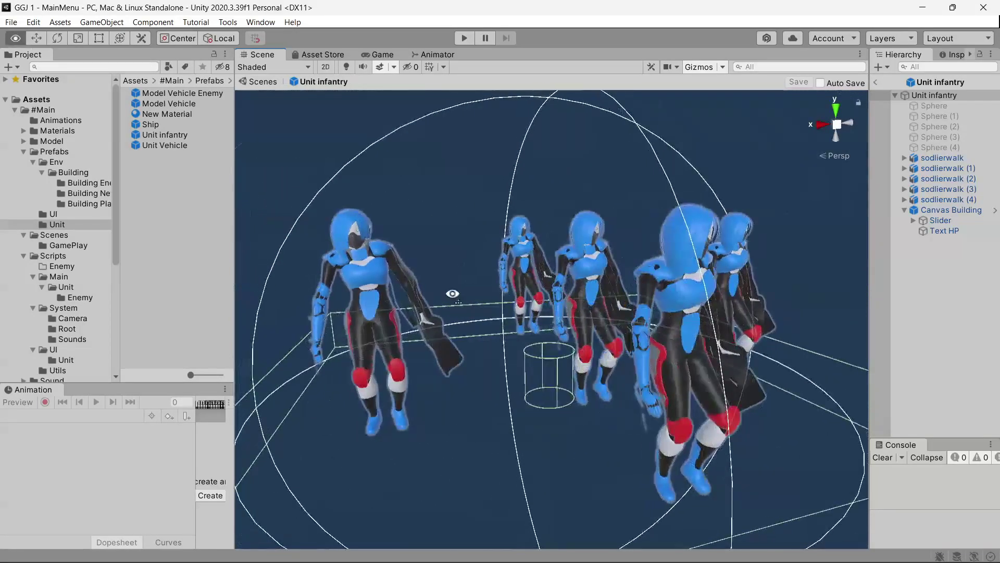
scroll(443, 293, "up", 3)
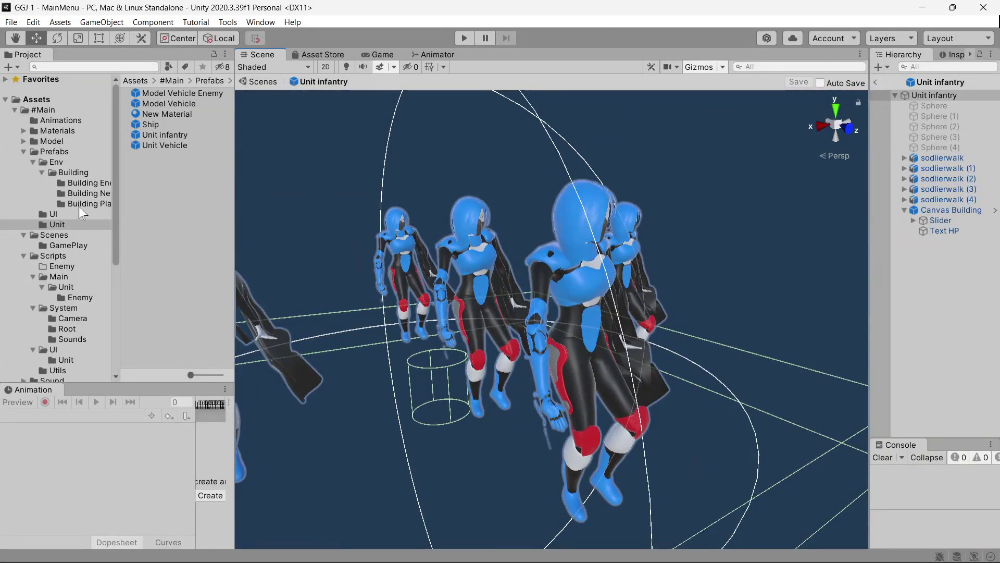
- Open the Model Vehicle prefab and orbit from a top view to its side
double_click(170, 104)
middle_click_drag(527, 354, 506, 312)
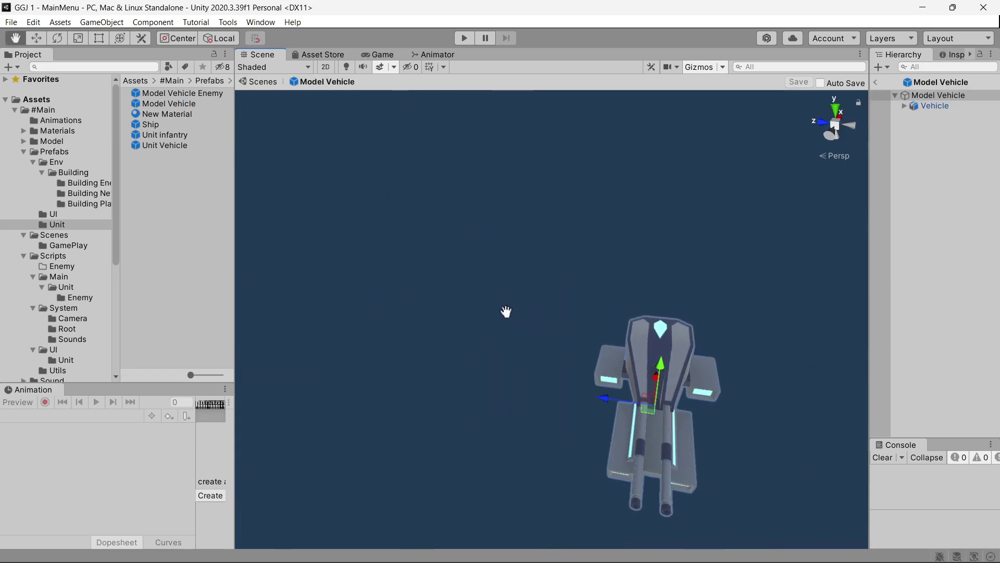
mouse_move(506, 312)
left_mouse_down("alt")
mouse_move(552, 315)
mouse_move(569, 350)
mouse_move(464, 319)
mouse_move(558, 321)
mouse_move(524, 318)
mouse_move(642, 340)
mouse_move(290, 217)
left_mouse_up("alt")
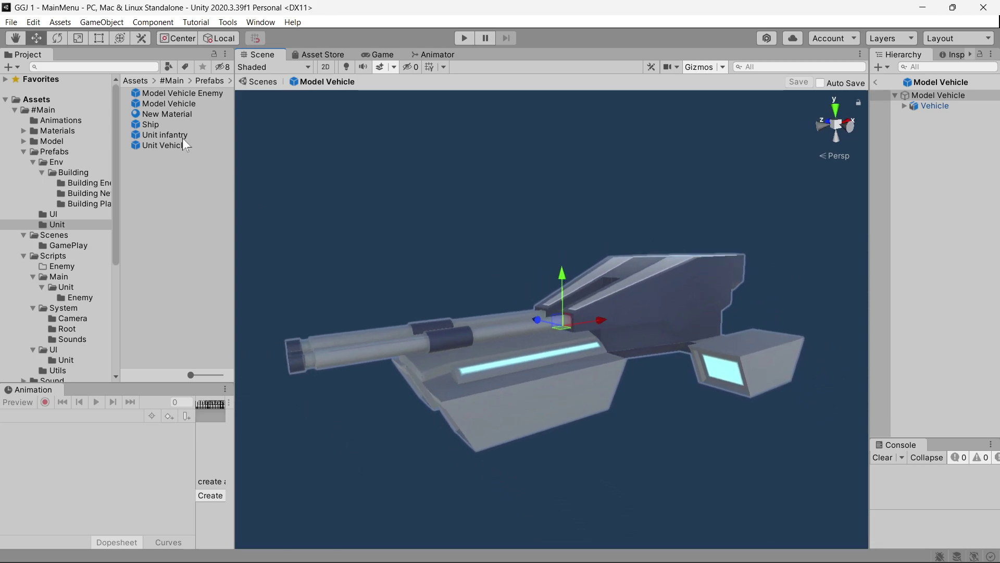
- Cycle through Unit infantry, Model Vehicle and Model Vehicle Enemy, ending on the Unit Vehicle prefab
double_click(177, 137)
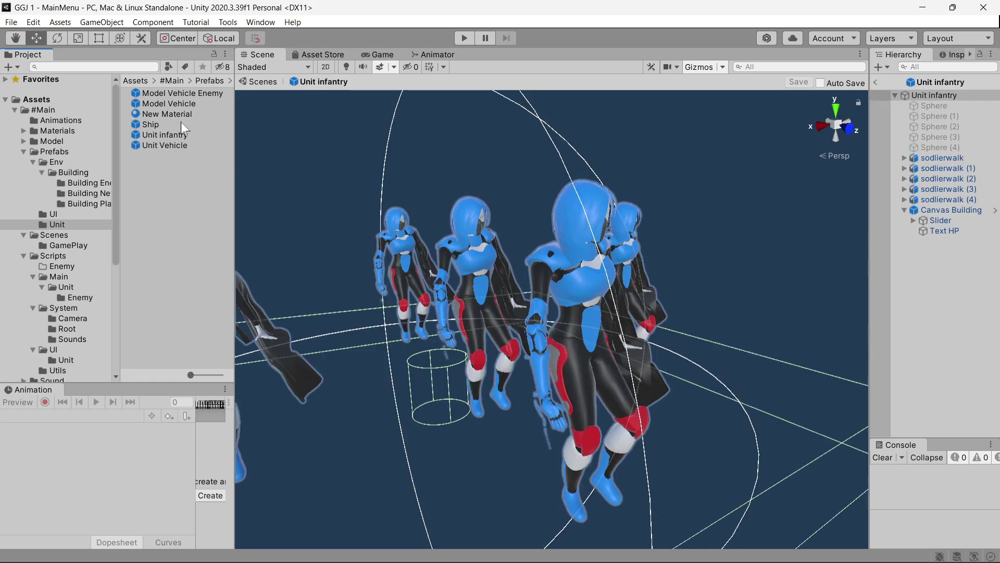
left_click(180, 114)
double_click(180, 104)
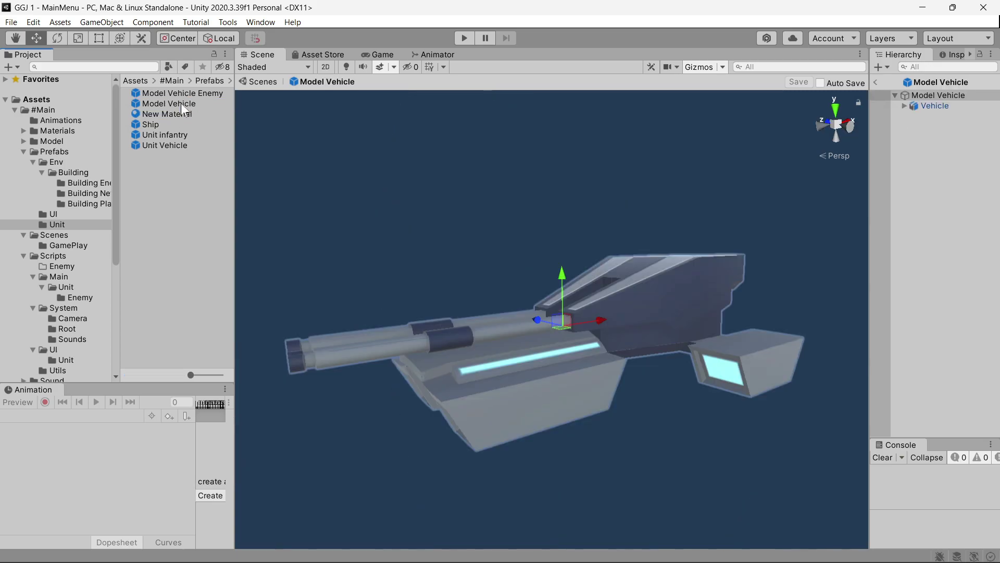
double_click(182, 93)
double_click(172, 146)
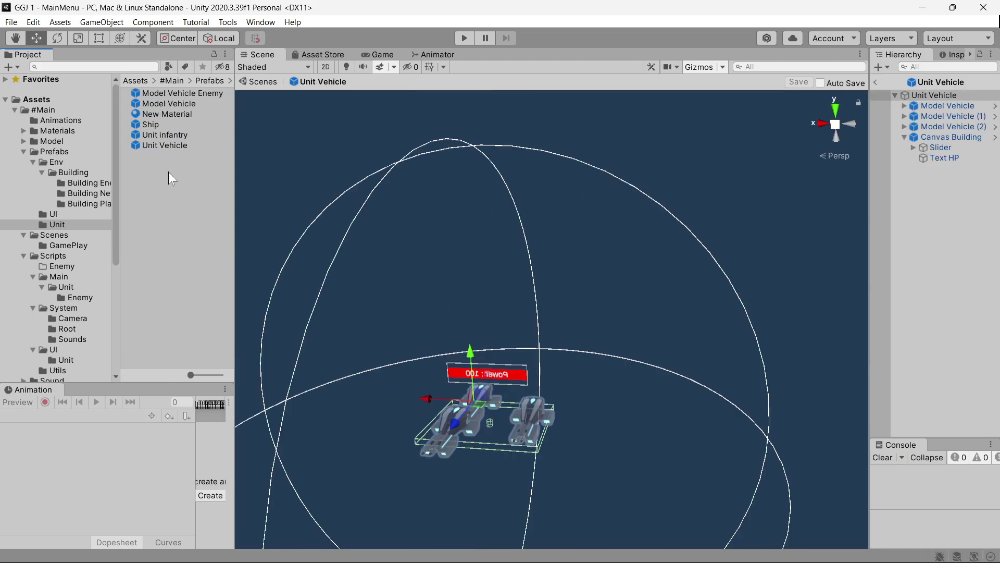
left_click_drag(432, 265, 545, 368, "alt")
left_click(73, 221)
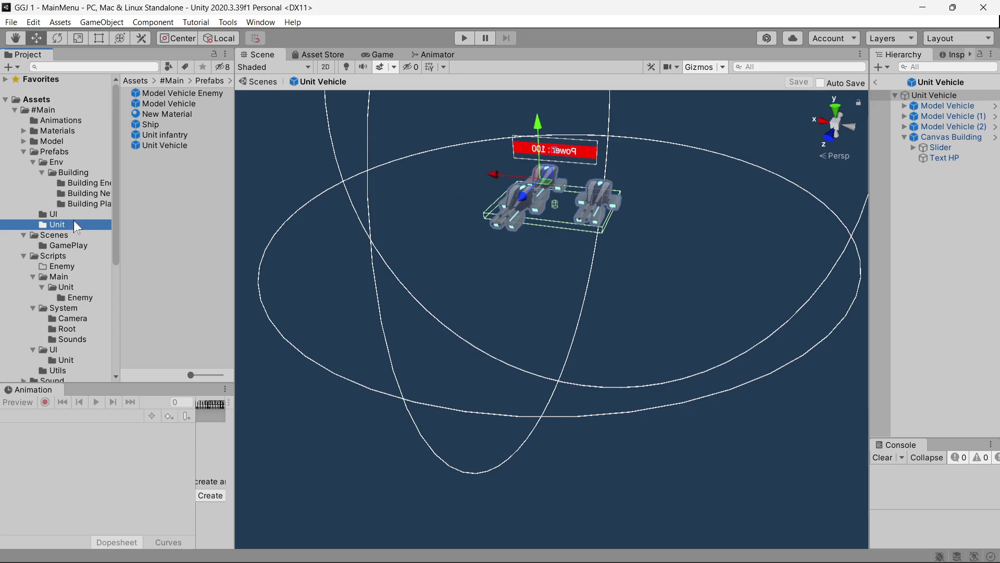
- Open Building Barrack 1 from the Building Player folder, frame it and orbit around it
left_click(80, 203)
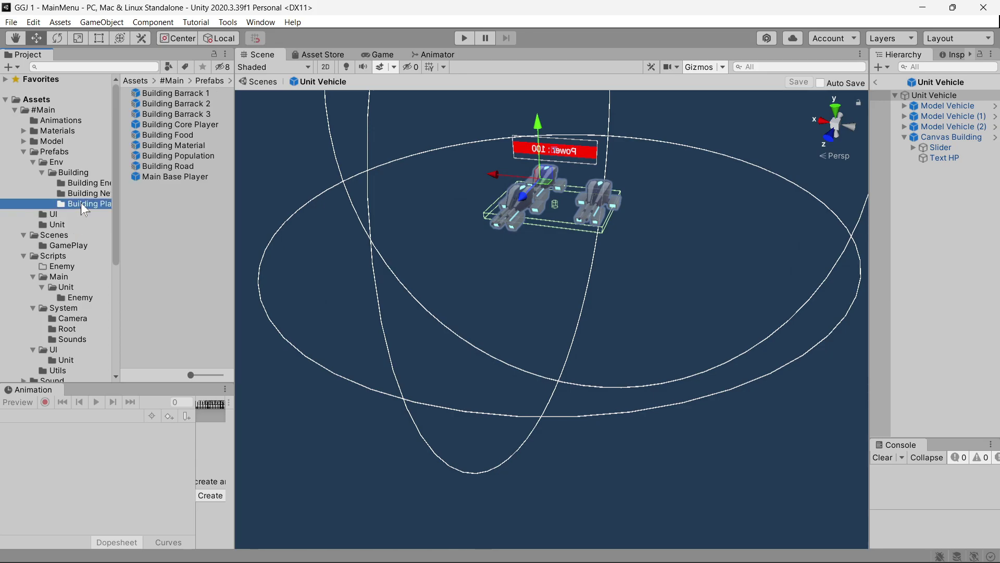
double_click(186, 95)
right_click_drag(623, 377, 567, 385)
key("f")
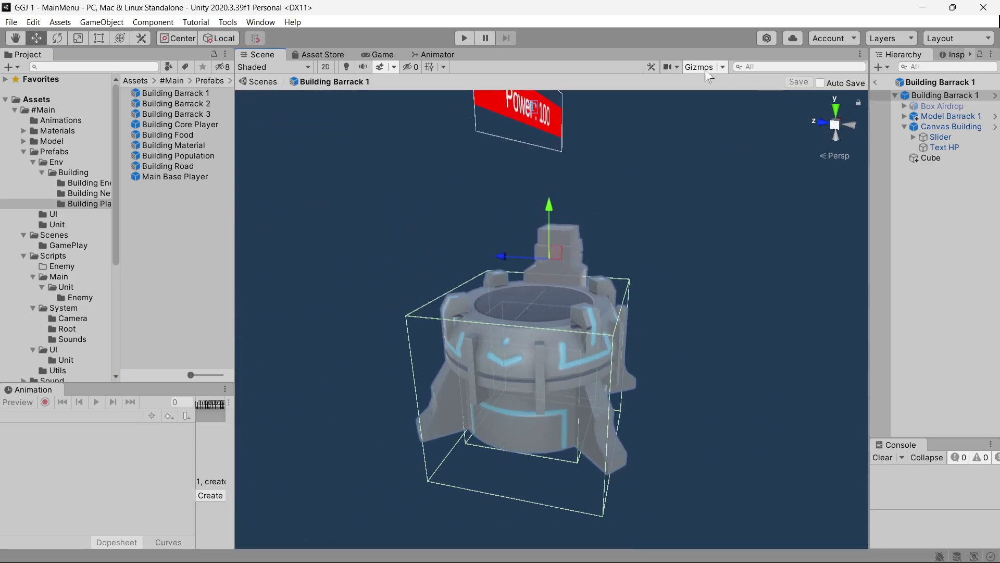
scroll(571, 329, "up", 2)
scroll(580, 352, "up", 3)
middle_click_drag(580, 353, 690, 347)
left_click_drag(690, 347, 610, 343, "alt")
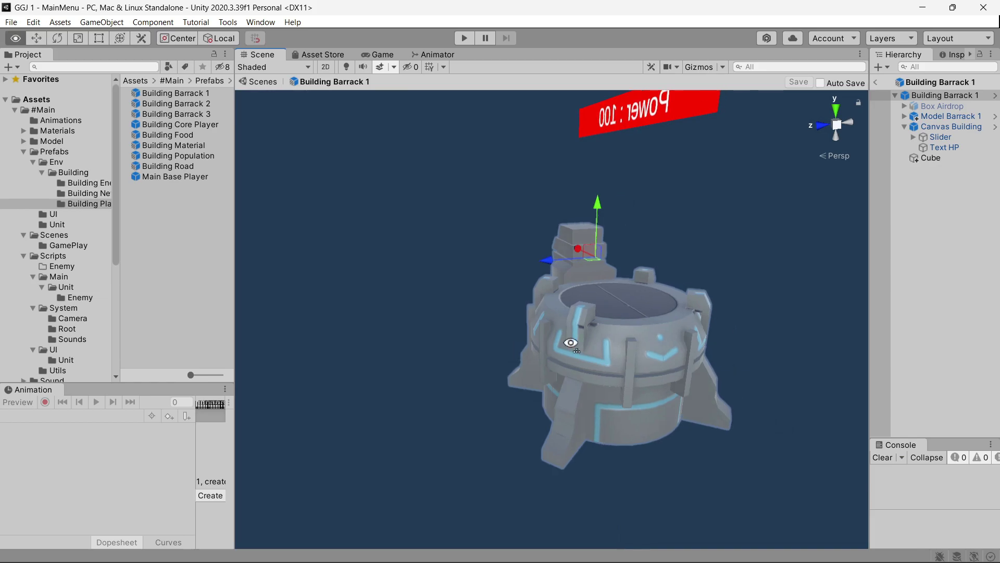
left_click_drag(540, 358, 568, 358, "alt")
middle_click_drag(522, 357, 551, 355)
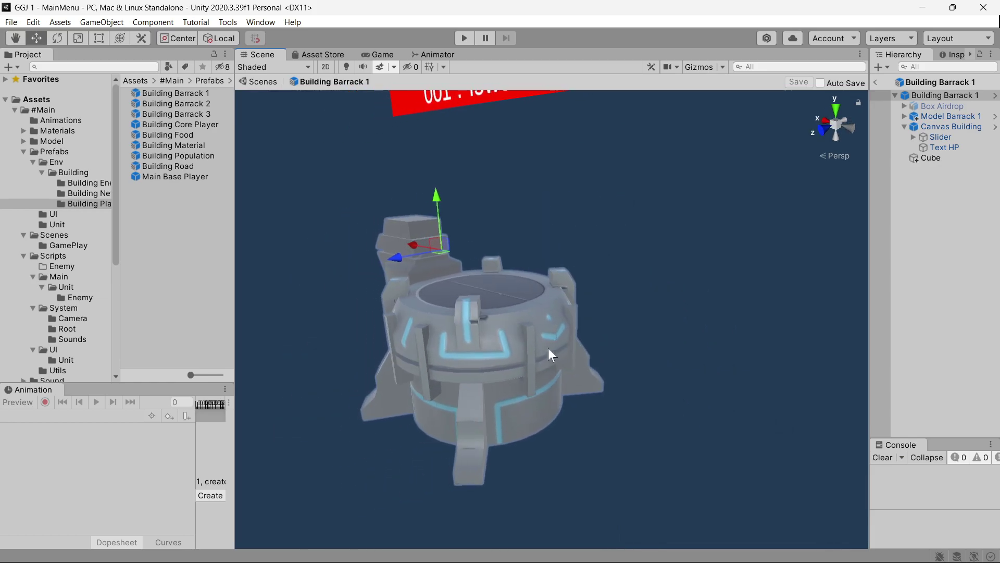
- Open the Building Barrack 2 prefab and orbit to view it from several sides
double_click(198, 103)
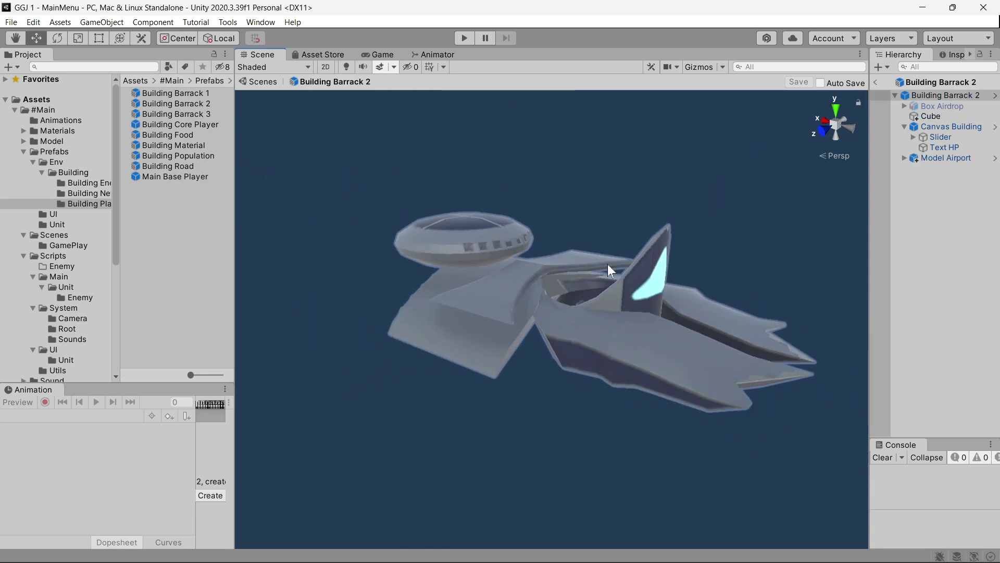
right_click_drag(607, 264, 513, 264)
middle_click_drag(514, 264, 565, 281)
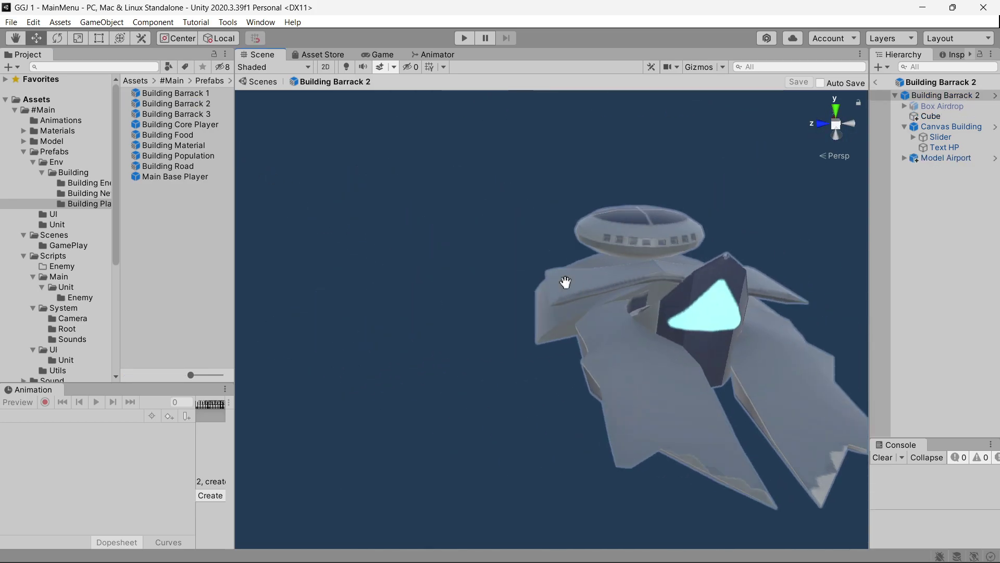
right_click_drag(565, 281, 618, 288)
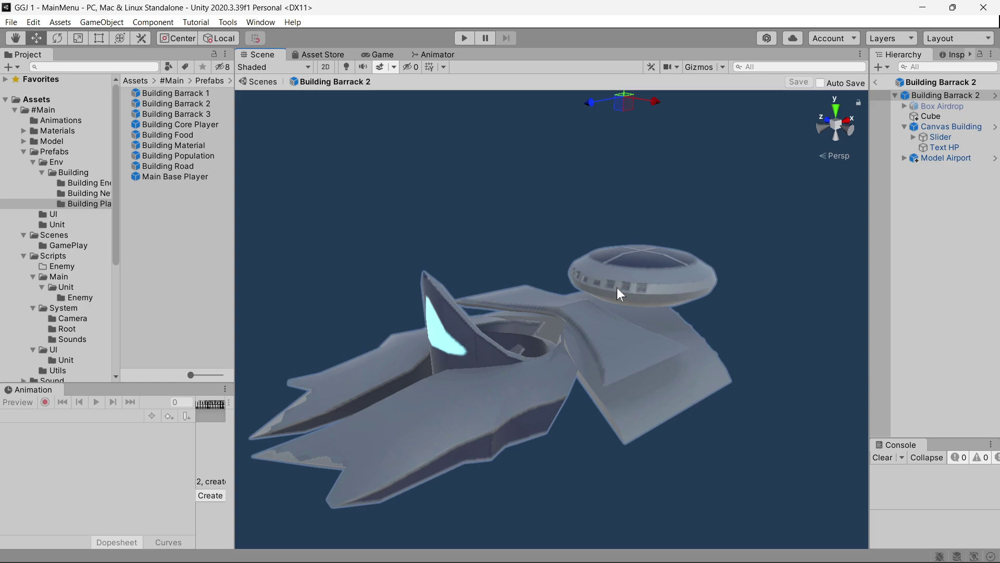
right_click_drag(617, 288, 518, 316)
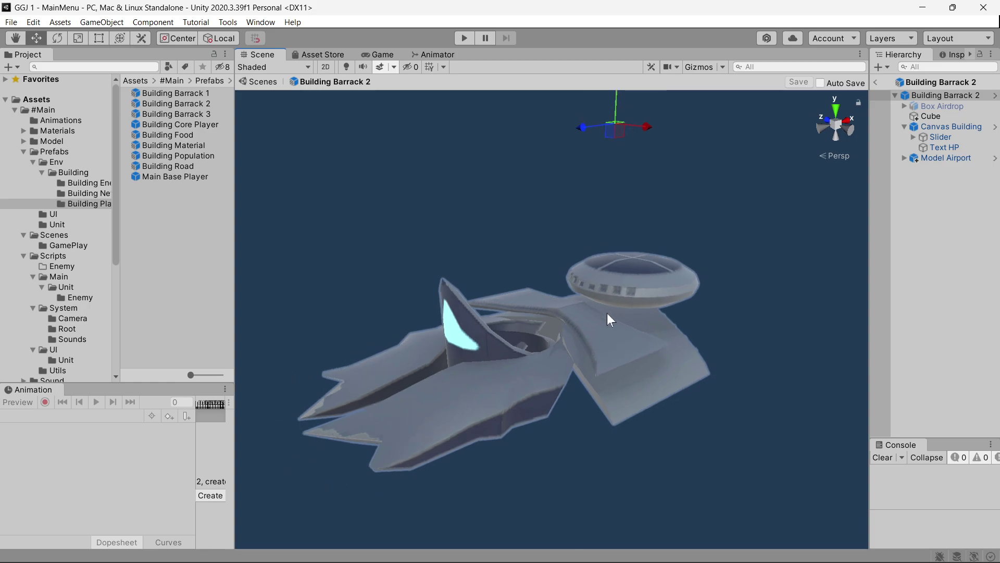
middle_click_drag(518, 316, 536, 314)
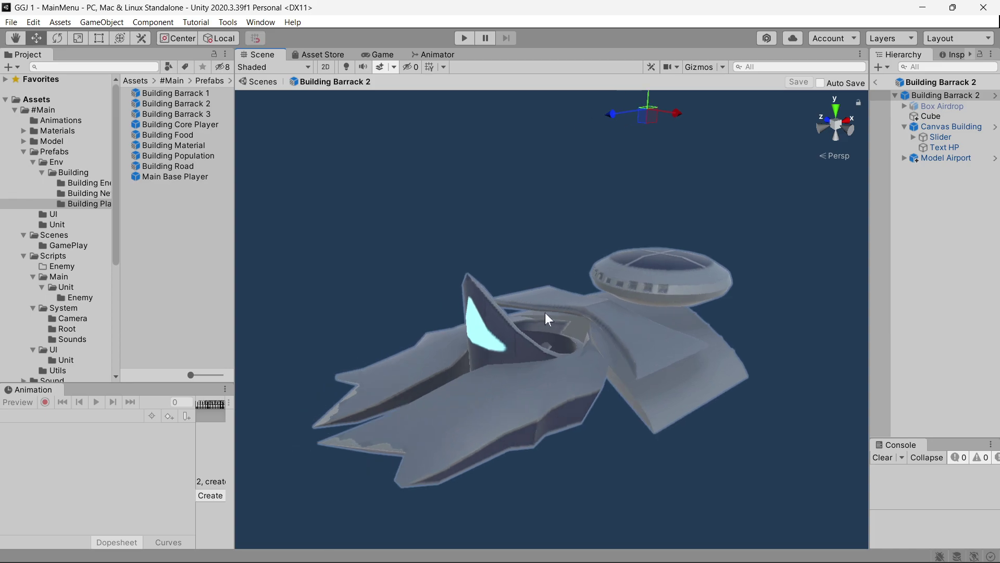
- Orbit Building Core Player and Main Base Player, then open Building Food with the Move tool active
double_click(187, 125)
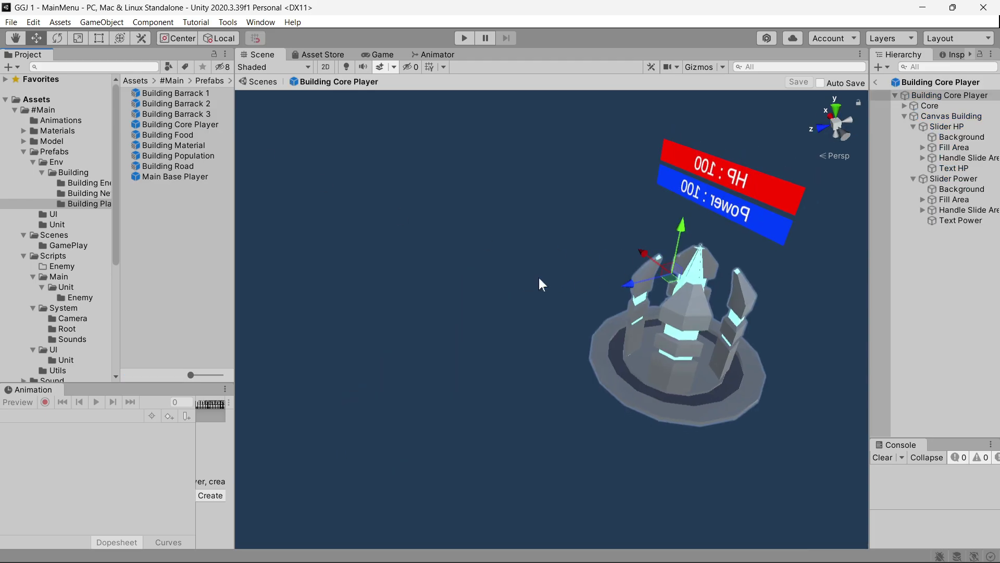
right_click_drag(562, 319, 510, 365)
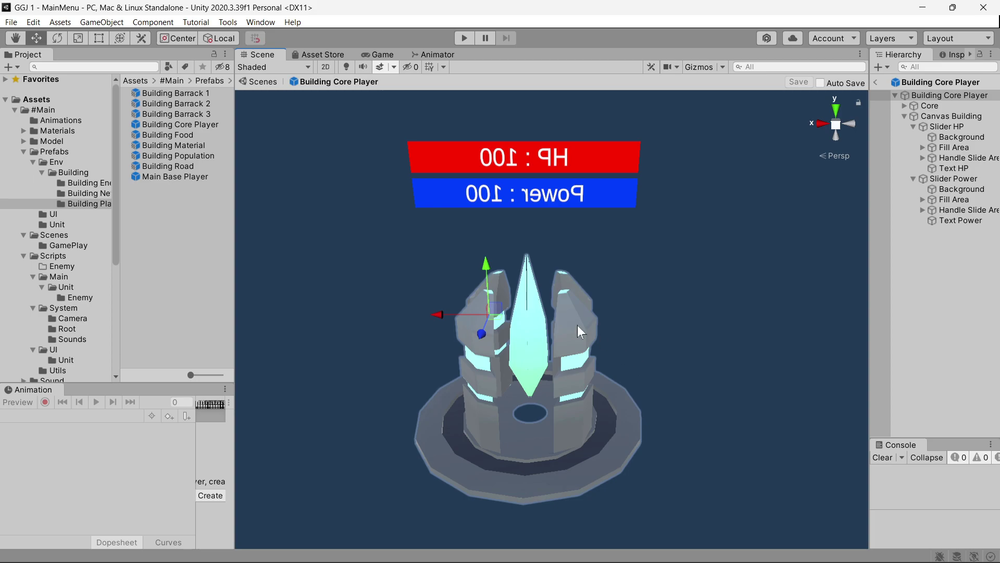
double_click(163, 178)
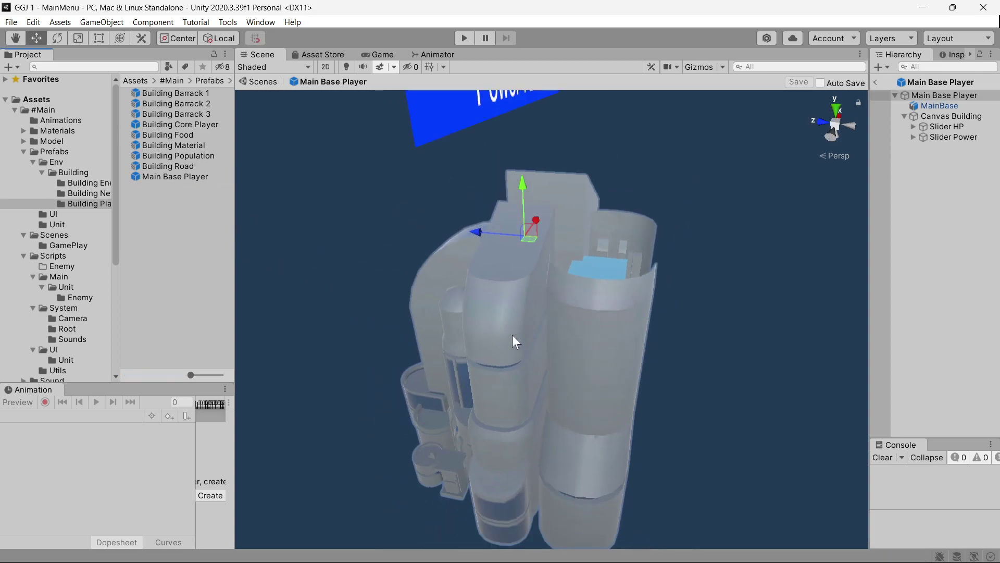
mouse_move(511, 336)
left_mouse_down("alt")
mouse_move(448, 355)
mouse_move(614, 316)
mouse_move(577, 218)
mouse_move(486, 313)
mouse_move(529, 294)
mouse_move(507, 246)
mouse_move(531, 273)
mouse_move(521, 261)
left_mouse_up("alt")
double_click(187, 133)
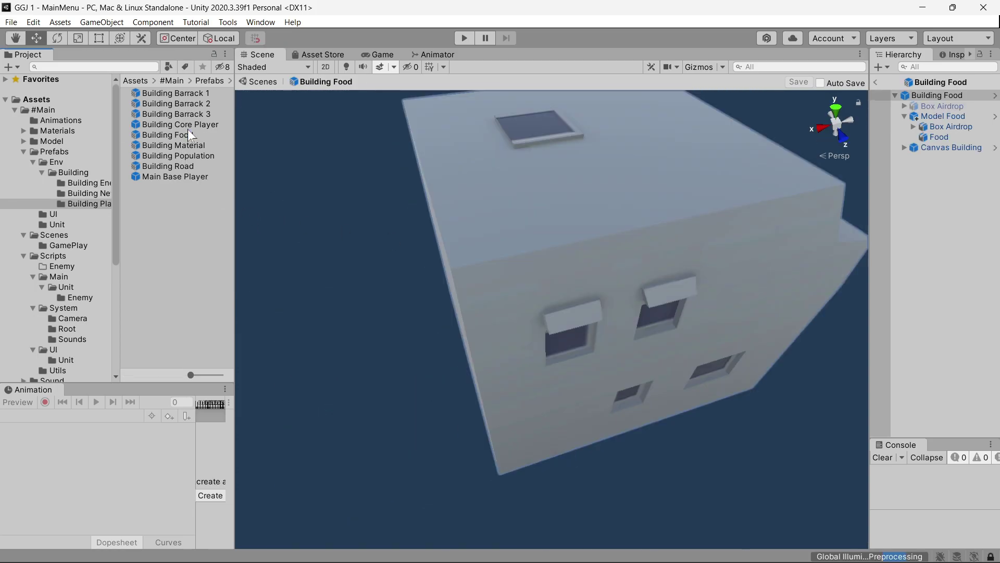
mouse_move(583, 298)
left_mouse_down("alt")
mouse_move(524, 292)
mouse_move(596, 299)
mouse_move(526, 321)
mouse_move(570, 342)
mouse_move(668, 290)
mouse_move(570, 344)
mouse_move(552, 326)
mouse_move(584, 307)
left_mouse_up("alt")
key("w")
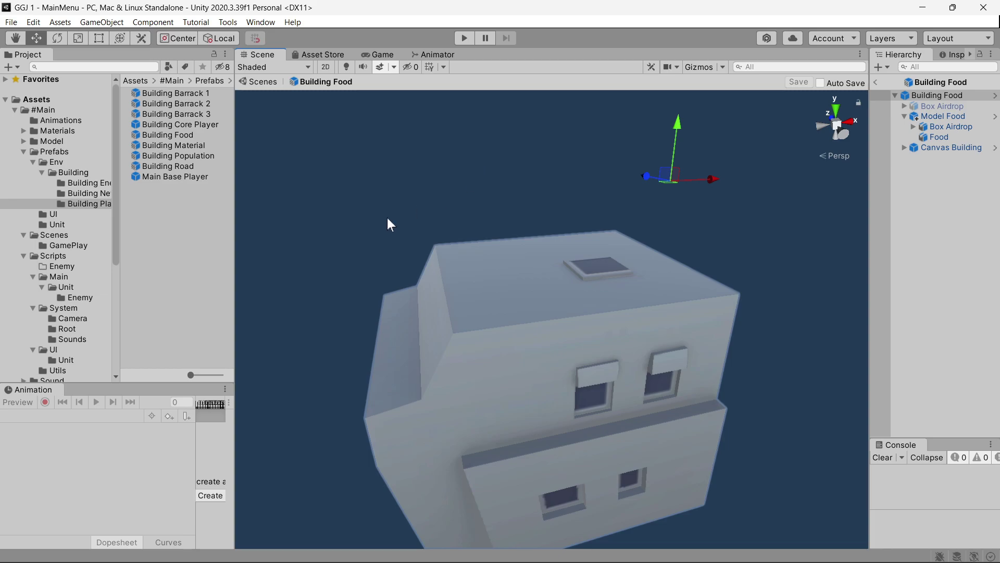
- Open the GamePlay scene from Assets/#Main/Scenes and view it in the Game tab
left_click(64, 236)
left_click(63, 244)
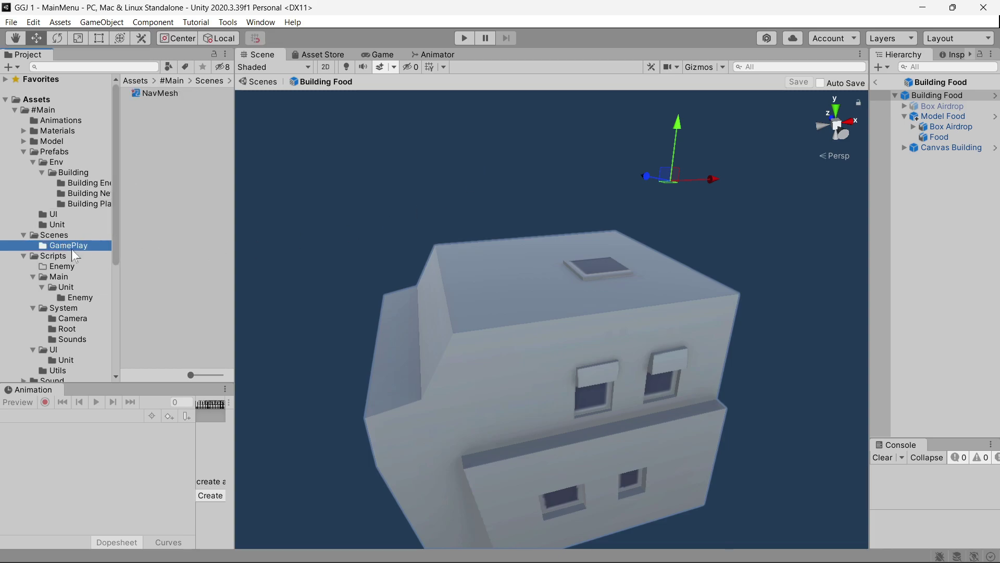
left_click(49, 235)
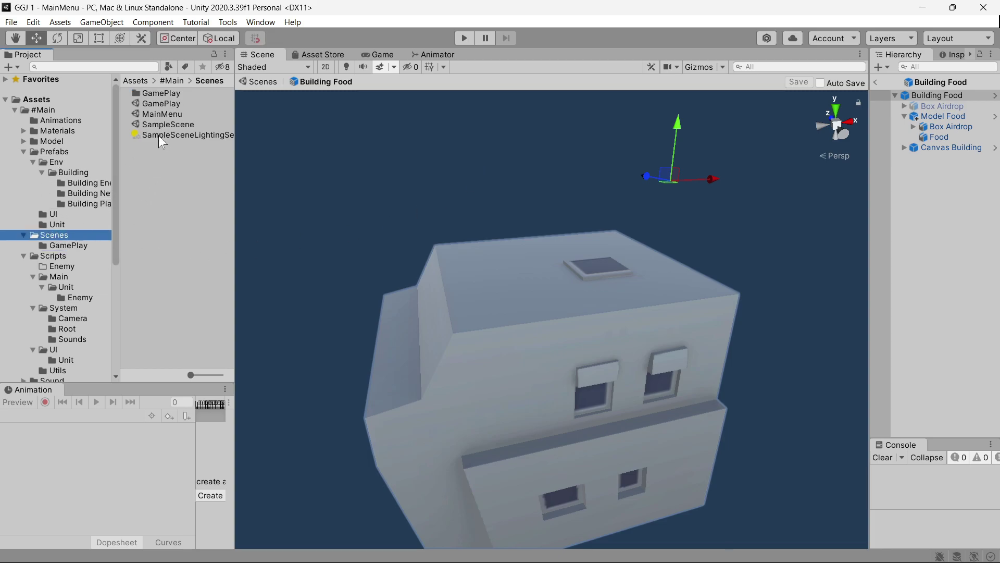
double_click(162, 103)
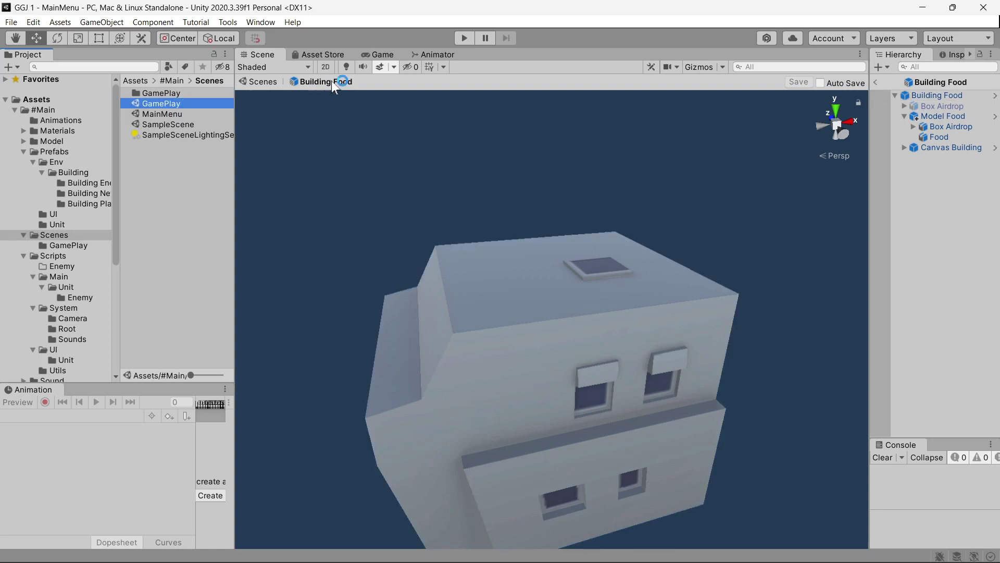
left_click(382, 55)
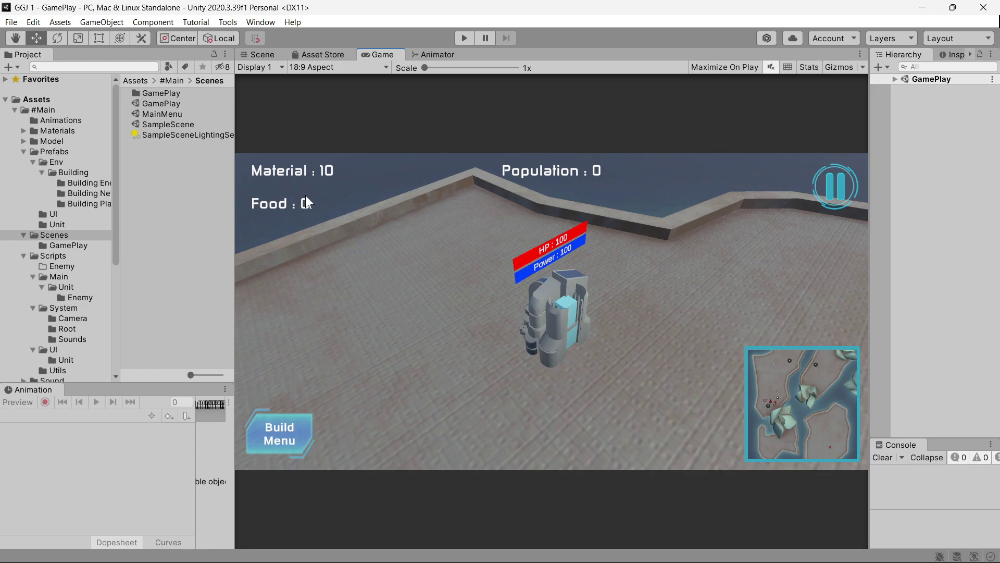
- Inspect the Building Barrack 2, Material, Food and Population prefabs, orbiting each model
left_click(71, 201)
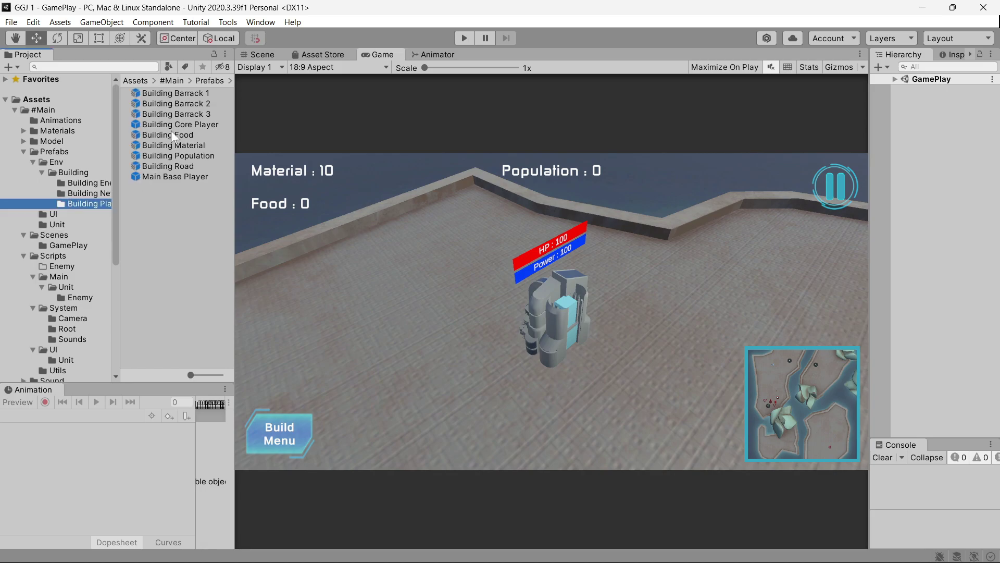
left_click(258, 54)
double_click(176, 102)
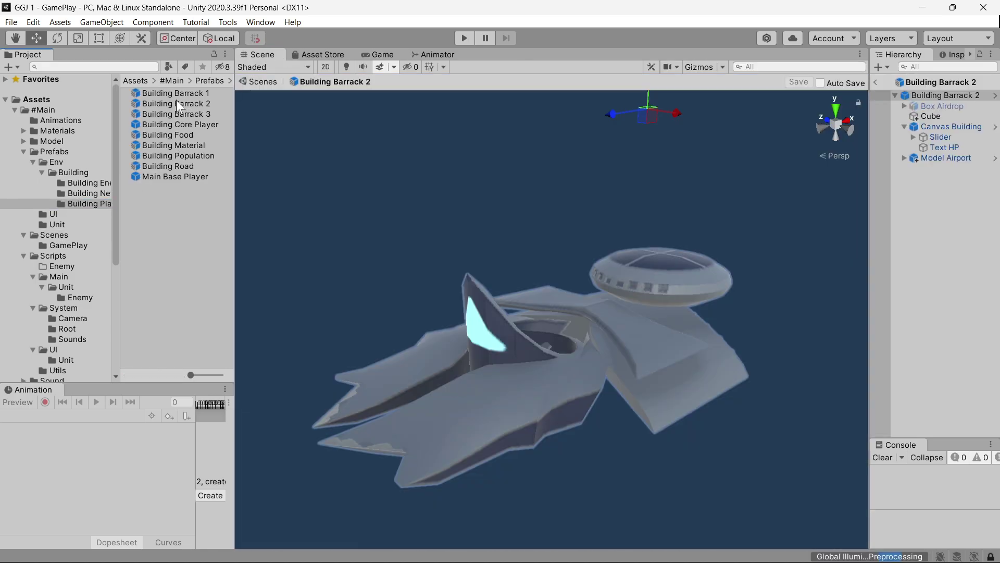
double_click(174, 144)
mouse_move(463, 235)
left_mouse_down("alt")
mouse_move(606, 283)
mouse_move(562, 271)
left_mouse_up("alt")
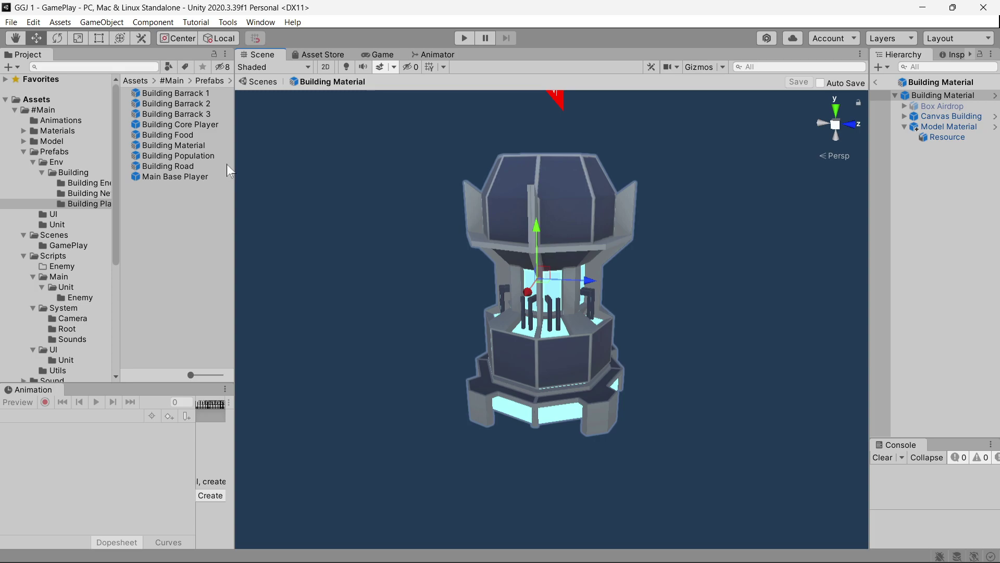
double_click(180, 136)
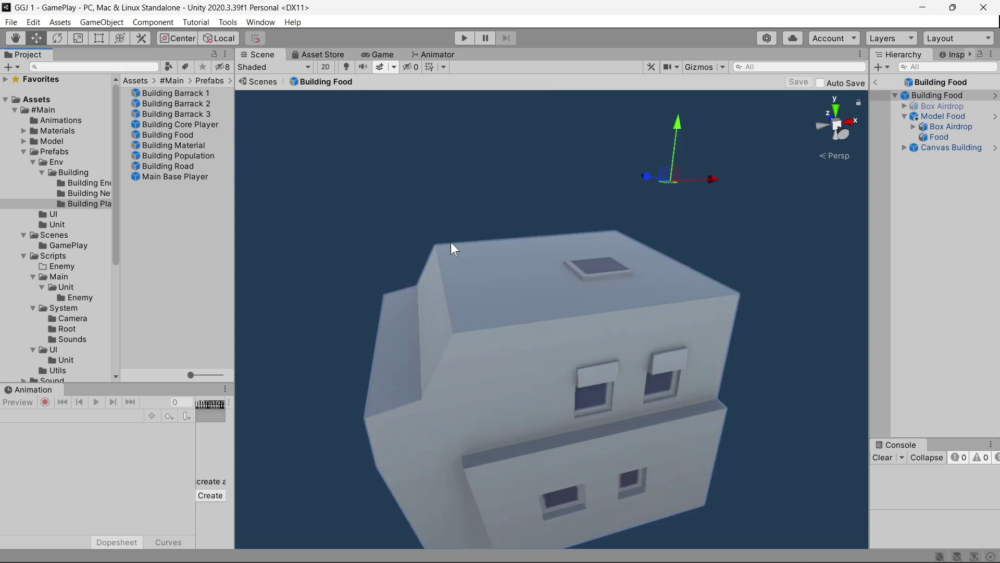
left_click(190, 156)
double_click(190, 155)
mouse_move(496, 225)
left_mouse_down("alt")
mouse_move(473, 237)
mouse_move(487, 230)
left_mouse_up("alt")
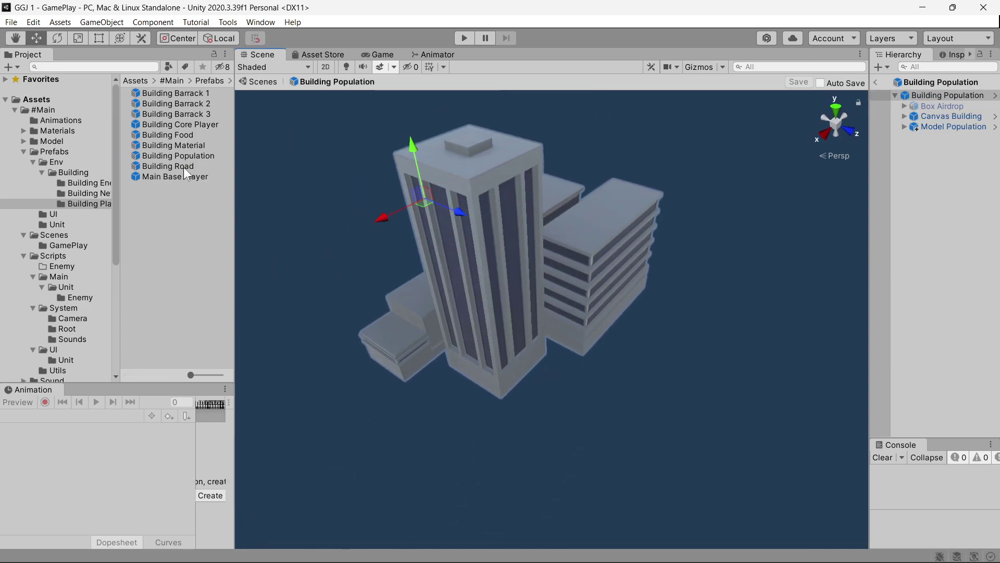
- Open Building Road, then browse the Env folder and the Prefabs folder's contents
double_click(184, 167)
double_click(172, 155)
left_click(69, 162)
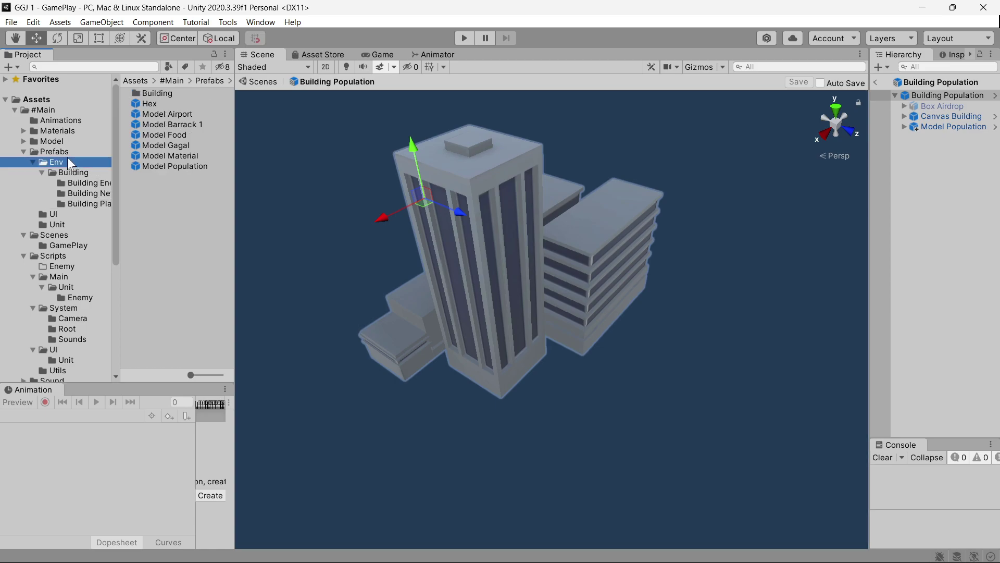
left_click(64, 151)
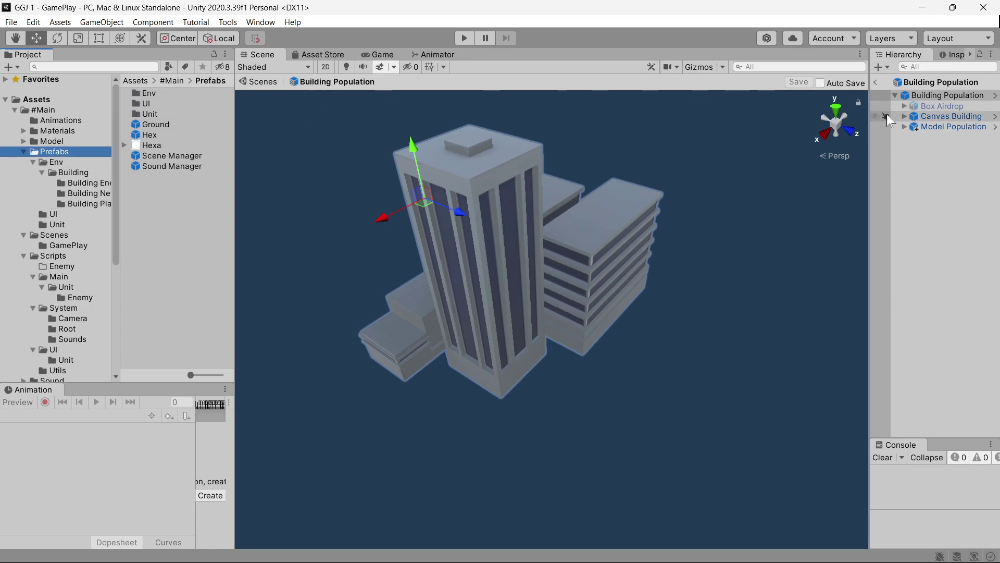
left_click(876, 90)
- Exit prefab mode and fly around the GamePlay level's islands, towers and red units
left_click(875, 82)
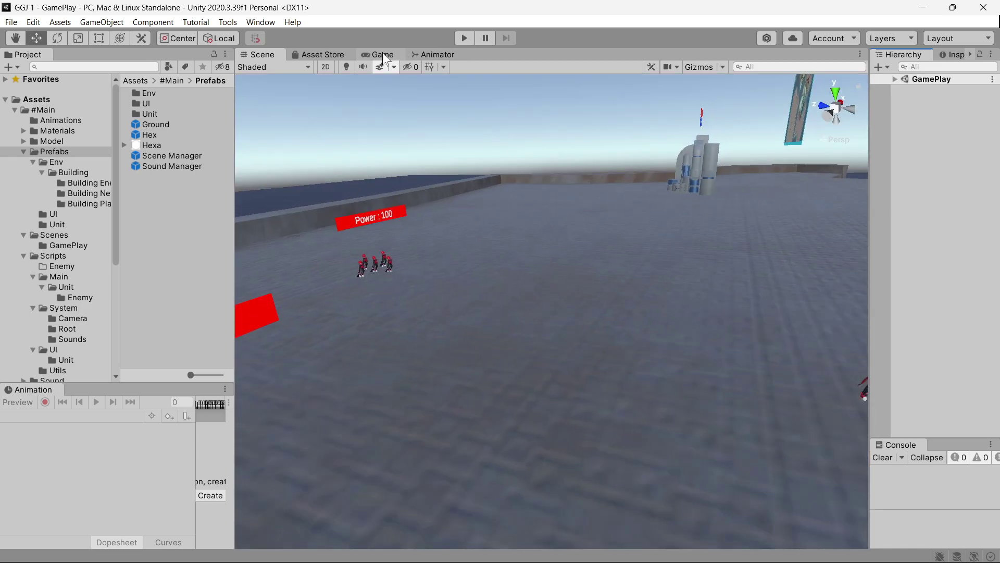
mouse_move(452, 252)
right_mouse_down()
mouse_move(560, 332)
mouse_move(627, 280)
right_mouse_up()
scroll(636, 280, "down", 10)
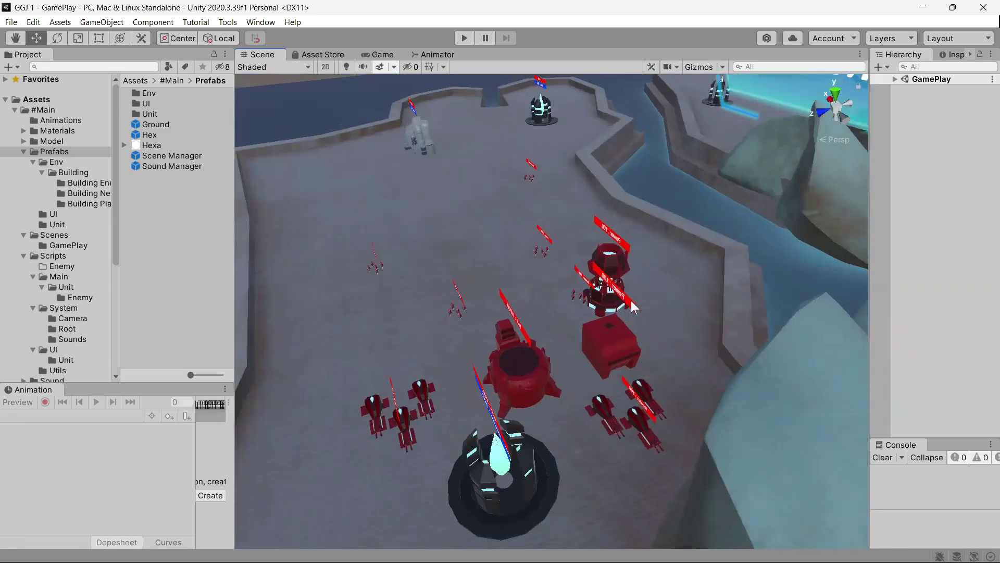
scroll(632, 302, "down", 10)
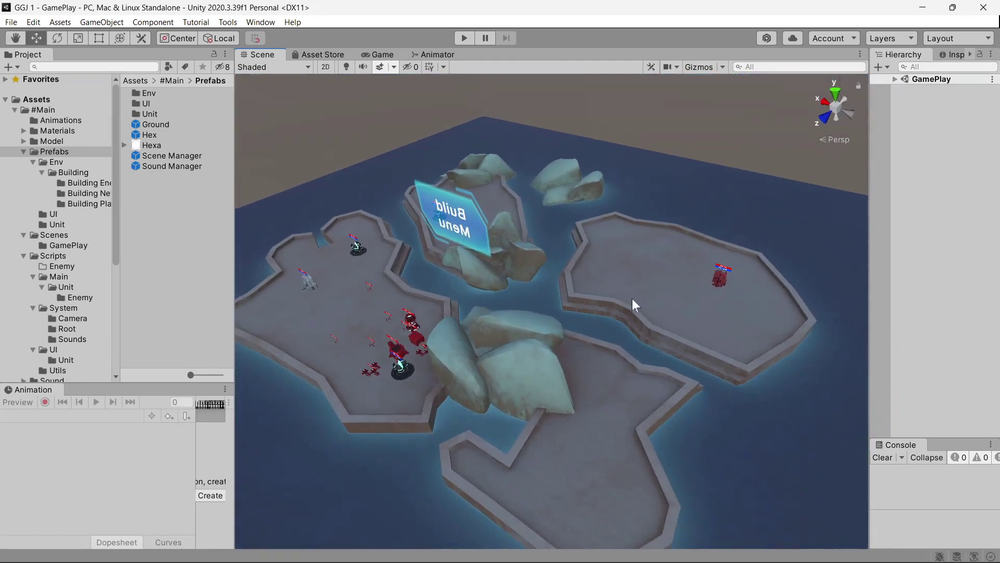
right_click_drag(642, 293, 630, 315)
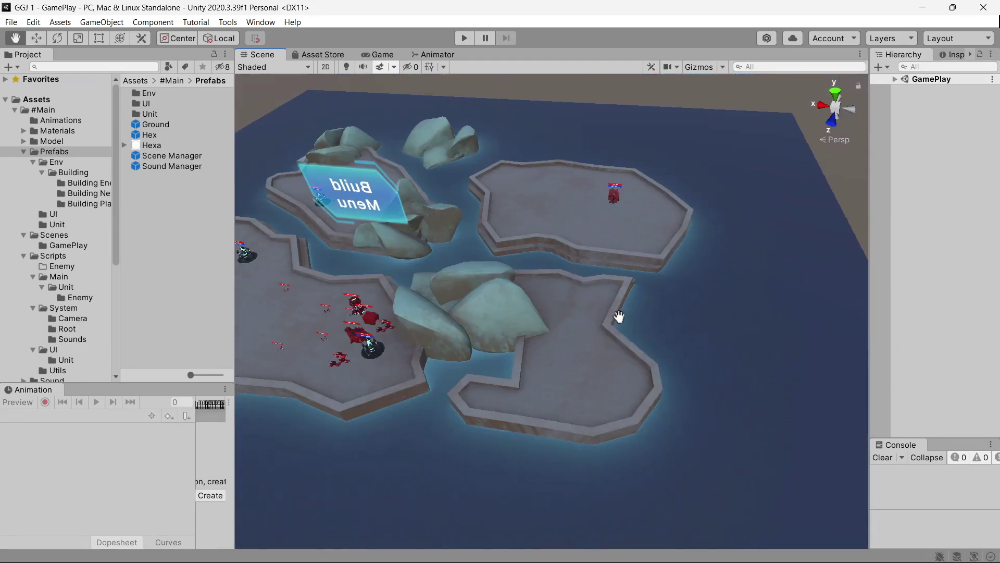
right_click_drag(630, 314, 523, 340)
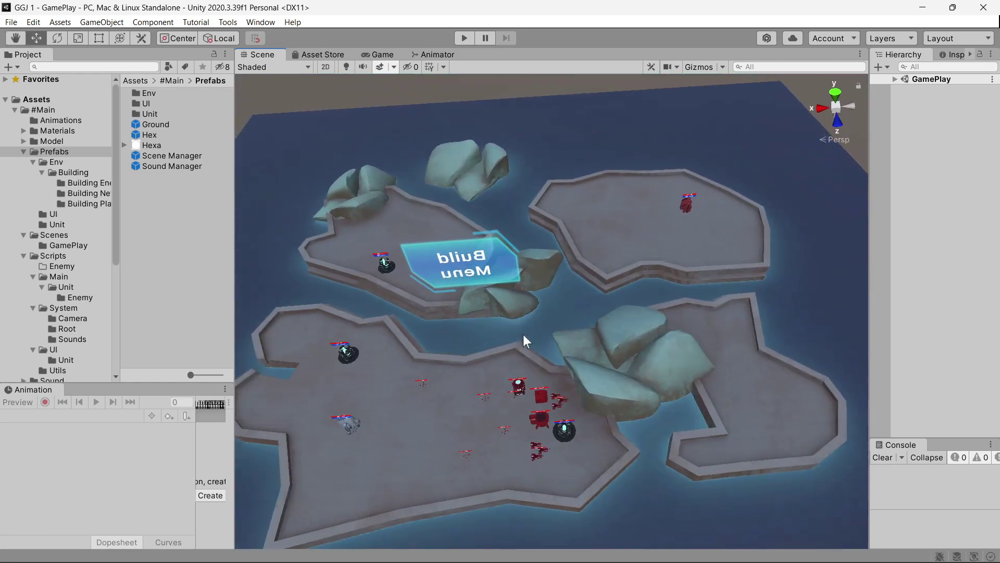
mouse_move(618, 276)
right_mouse_down()
mouse_move(478, 361)
mouse_move(558, 295)
mouse_move(593, 342)
mouse_move(492, 289)
right_mouse_up()
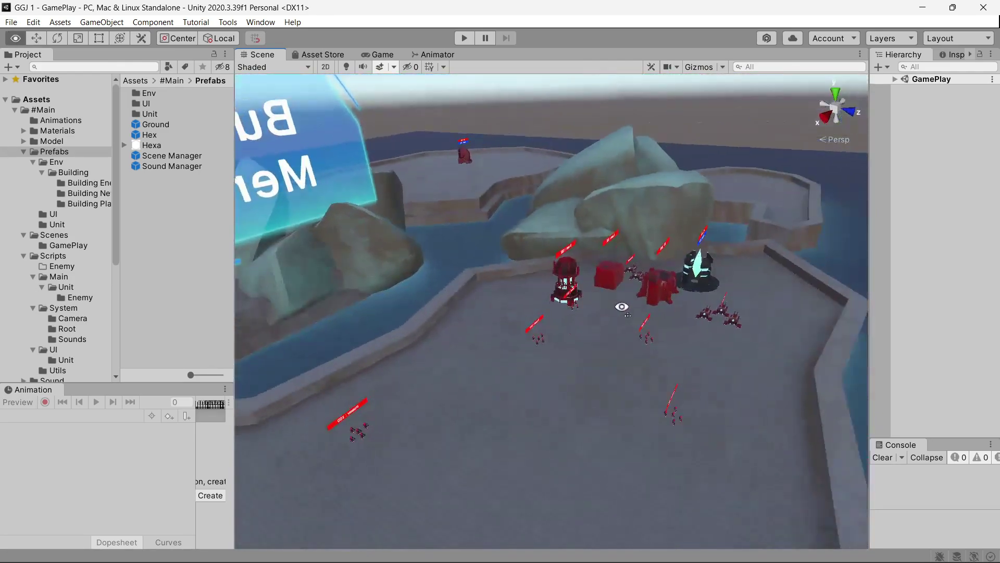
right_click_drag(491, 289, 600, 329)
scroll(591, 326, "up", 3)
scroll(581, 330, "up", 2)
scroll(581, 313, "up", 2)
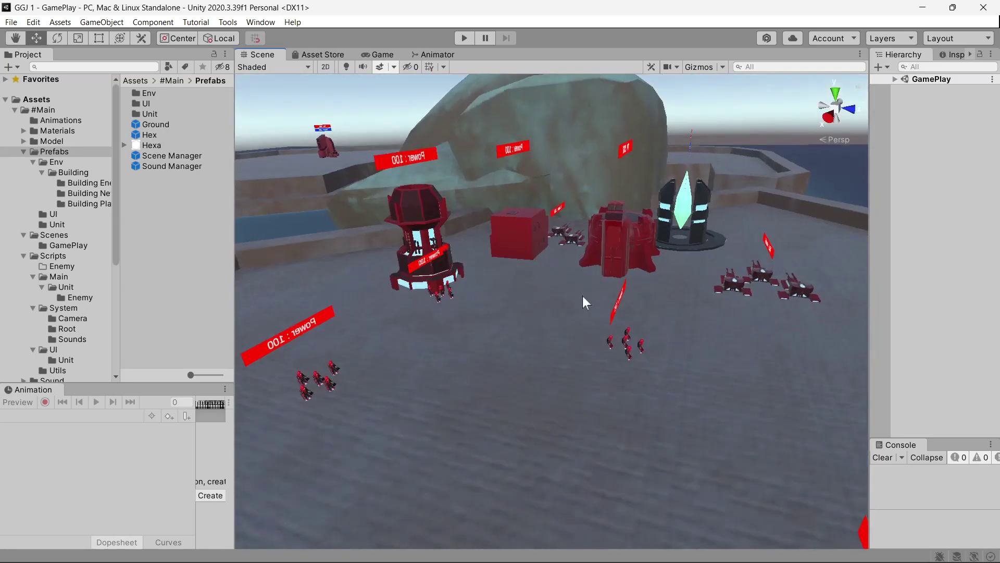
scroll(584, 296, "up", 2)
scroll(390, 304, "up", 5)
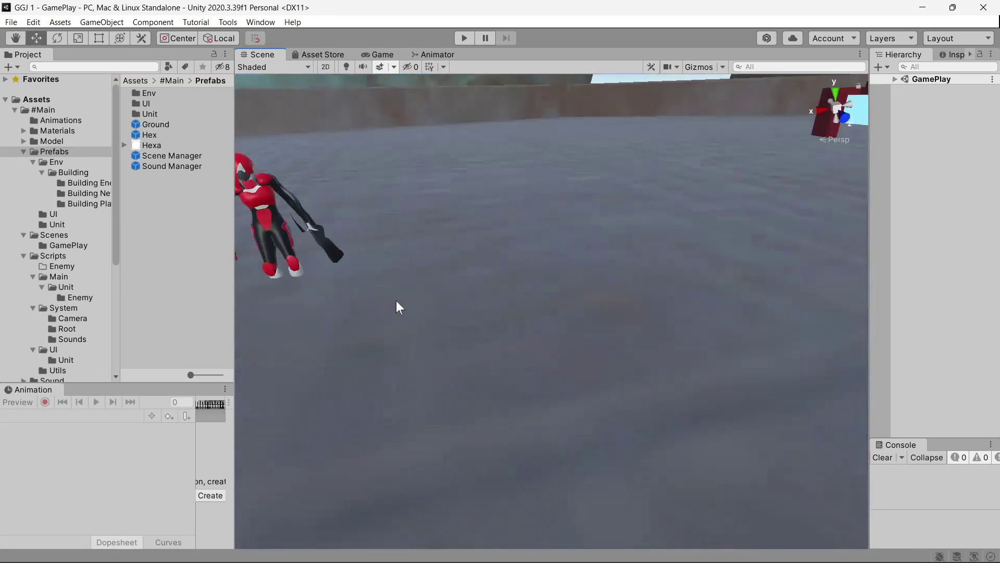
mouse_move(396, 301)
right_mouse_down()
mouse_move(362, 253)
mouse_move(578, 251)
mouse_move(646, 271)
mouse_move(570, 326)
mouse_move(450, 233)
right_mouse_up()
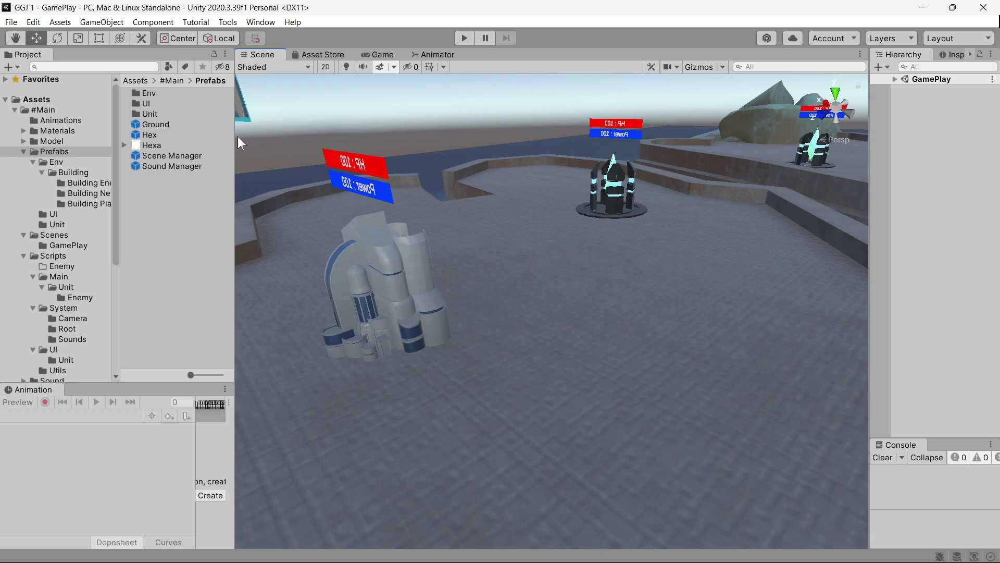
right_click_drag(475, 255, 480, 316)
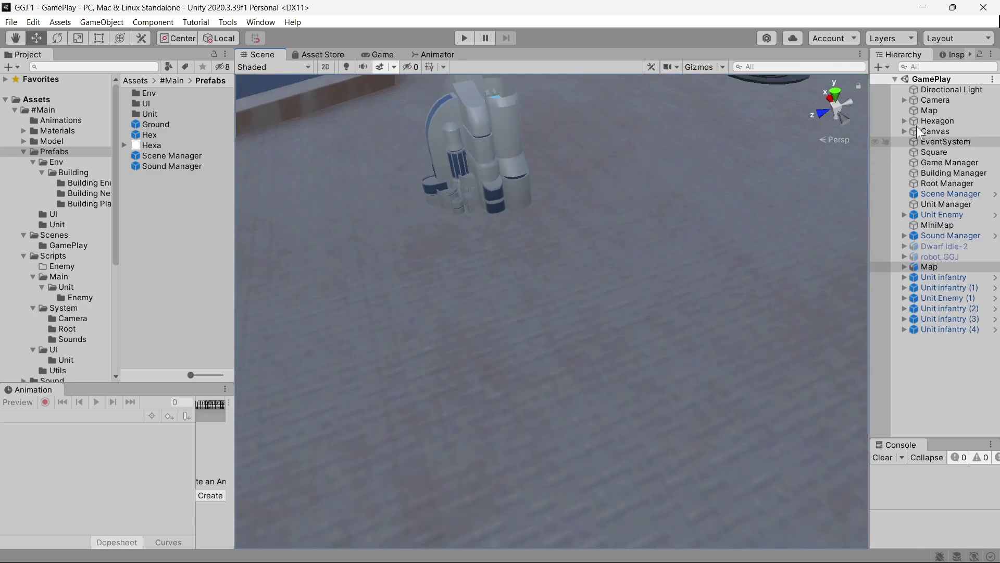
- Expand the Hexagon group, select Hex Main and frame the hex tile grid from above
left_click(905, 120)
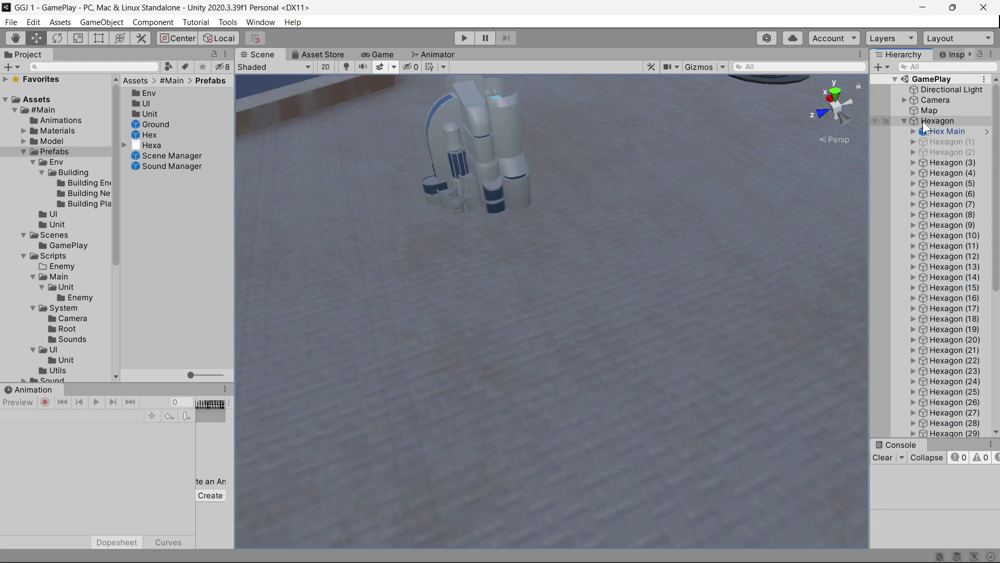
left_click(923, 121)
key("f")
left_click(924, 131)
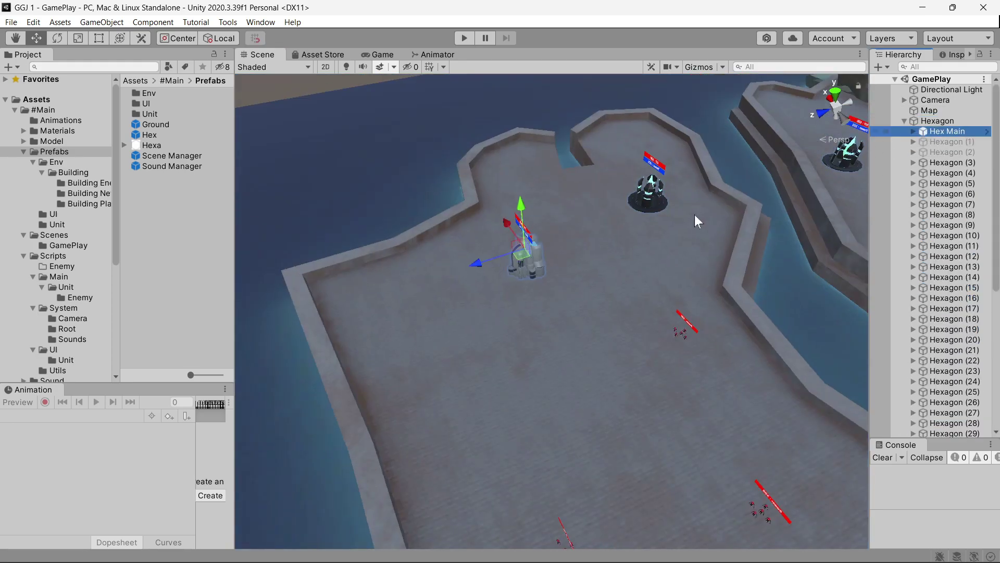
middle_click_drag(695, 214, 631, 227)
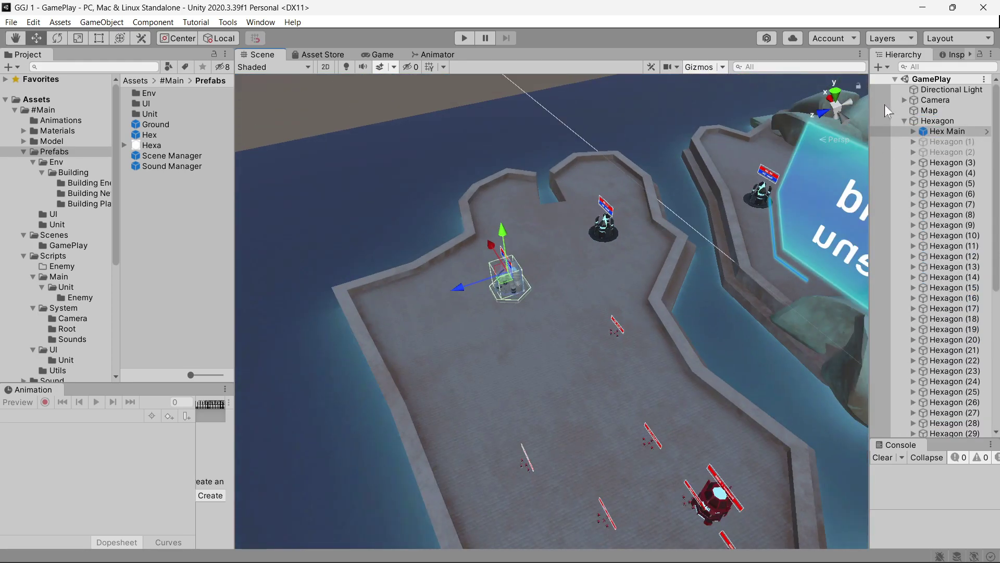
double_click(941, 120)
left_click_drag(683, 264, 536, 348, "alt")
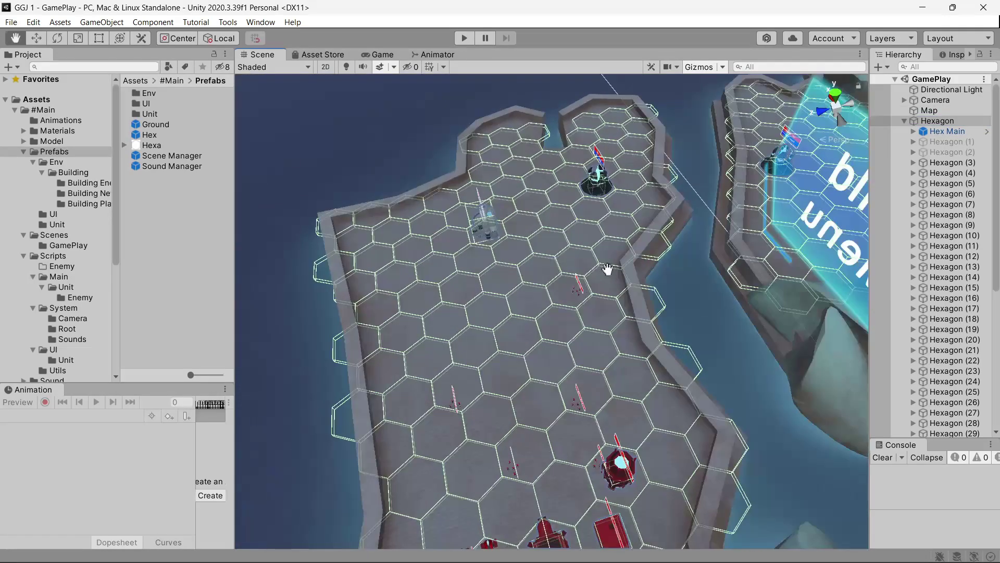
scroll(549, 360, "down", 3)
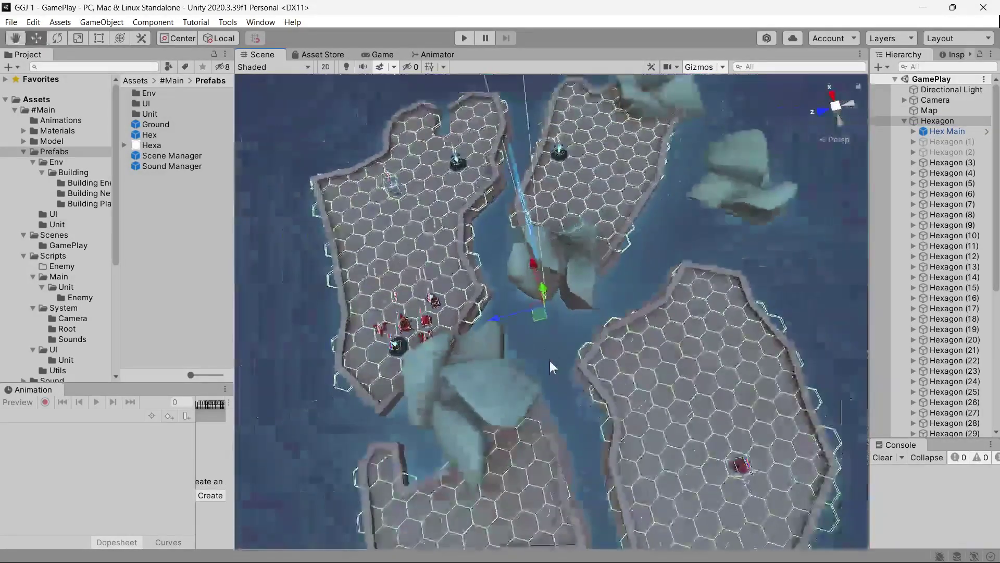
scroll(549, 361, "down", 2)
scroll(549, 361, "down", 2)
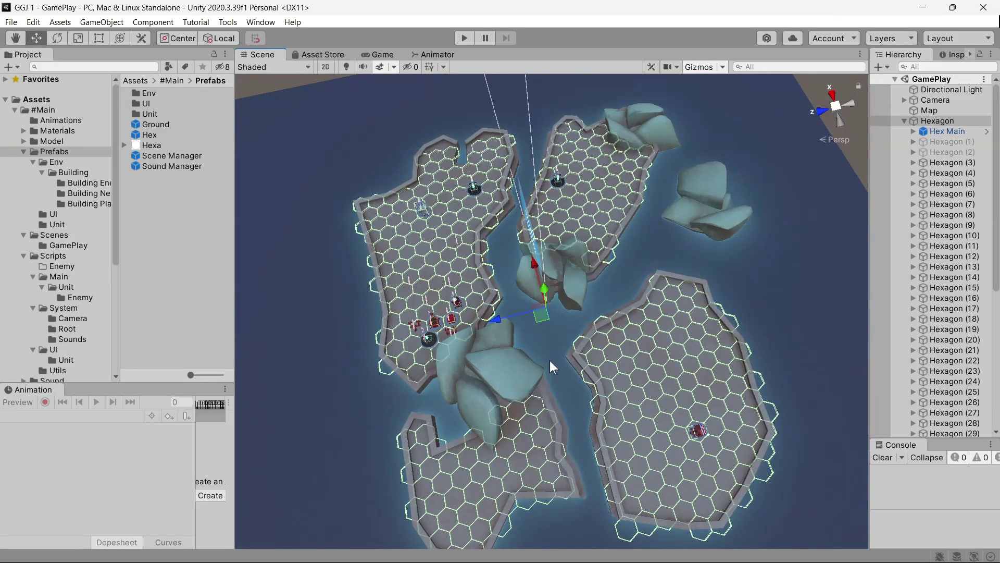
scroll(549, 360, "up", 3)
scroll(549, 361, "down", 2)
scroll(549, 361, "up", 1)
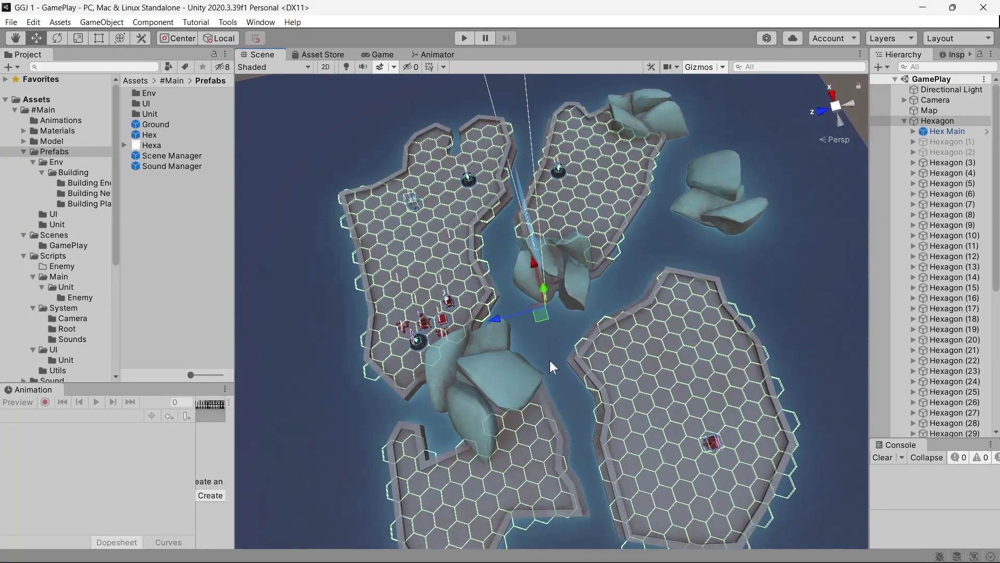
scroll(549, 360, "up", 2)
scroll(549, 361, "down", 2)
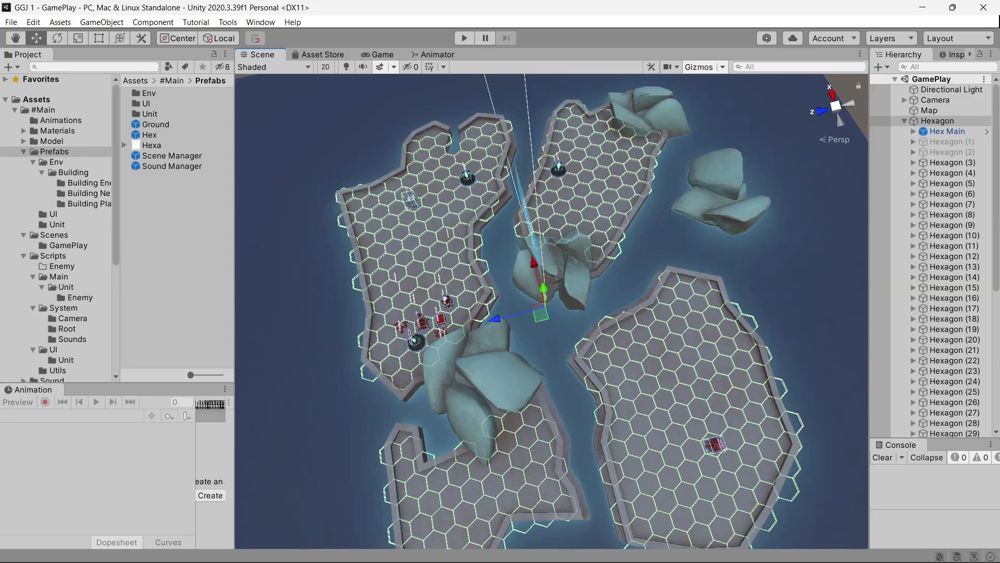
- Move in close to the unit with its HP and Power bars on the hex grid
mouse_move(521, 271)
right_mouse_down()
mouse_move(520, 255)
mouse_move(631, 268)
mouse_move(531, 314)
right_mouse_up()
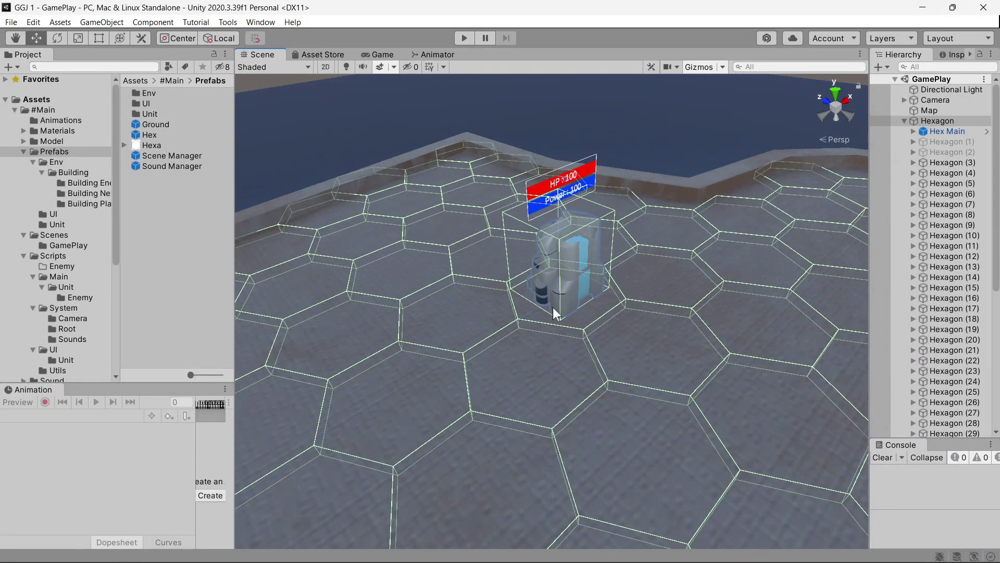
mouse_move(553, 308)
right_mouse_down()
mouse_move(621, 292)
mouse_move(542, 329)
right_mouse_up()
mouse_move(411, 325)
right_mouse_down()
mouse_move(492, 322)
mouse_move(430, 259)
right_mouse_up()
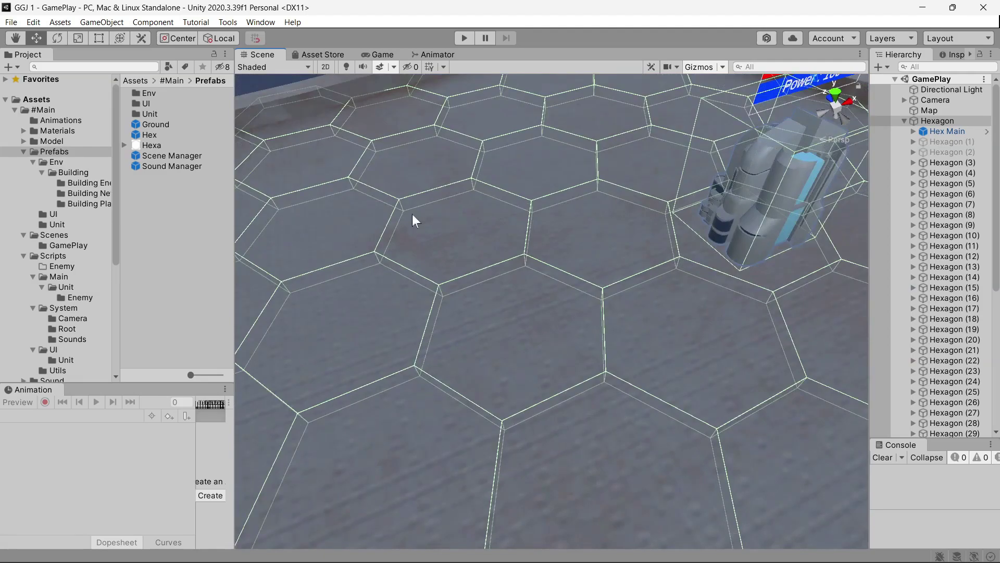
scroll(504, 341, "down", 2)
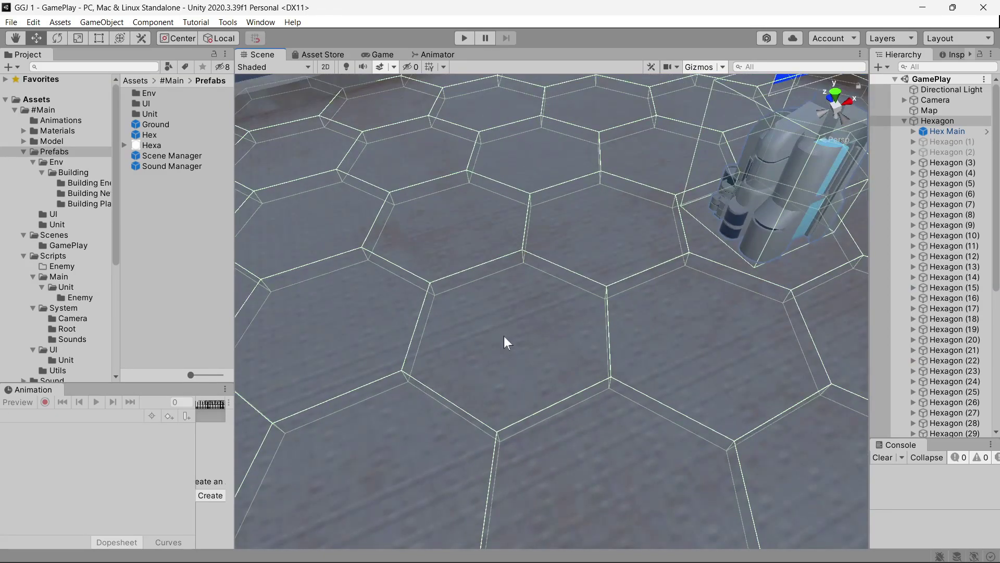
scroll(505, 336, "down", 2)
scroll(508, 333, "down", 2)
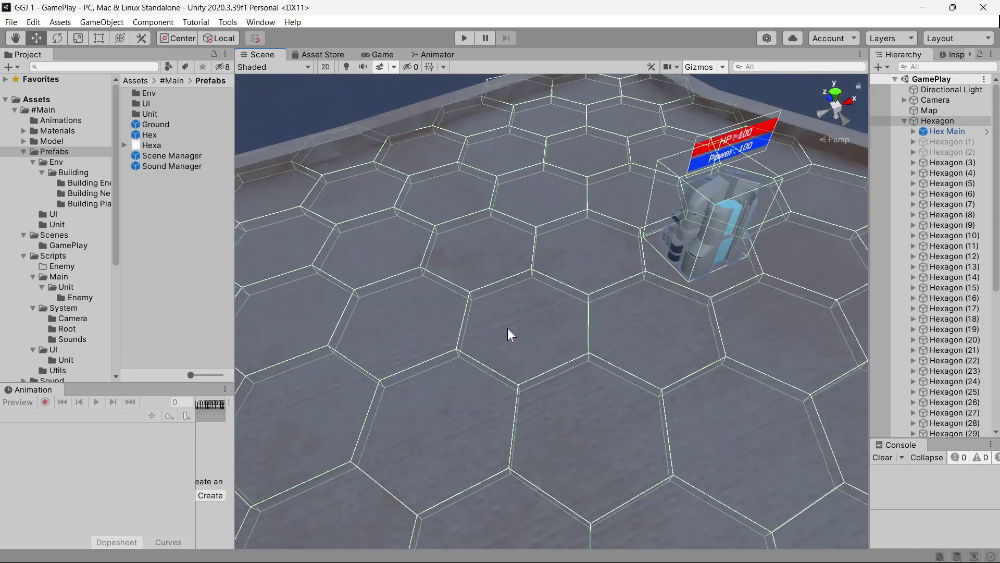
scroll(508, 329, "down", 1)
scroll(490, 325, "up", 3)
scroll(493, 315, "down", 2)
scroll(493, 305, "down", 1)
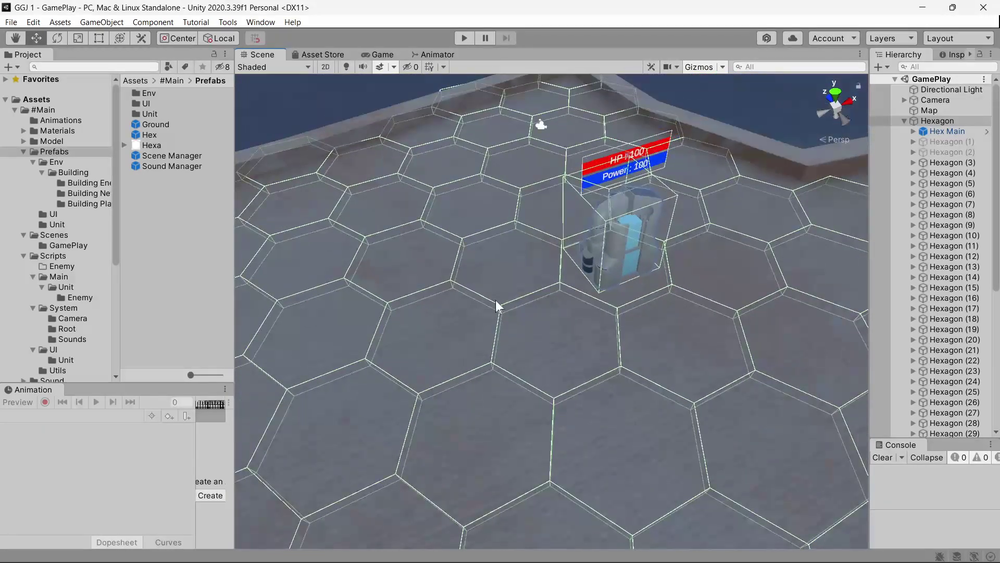
scroll(510, 294, "up", 2)
scroll(506, 292, "up", 3)
scroll(500, 308, "up", 2)
scroll(521, 302, "down", 1)
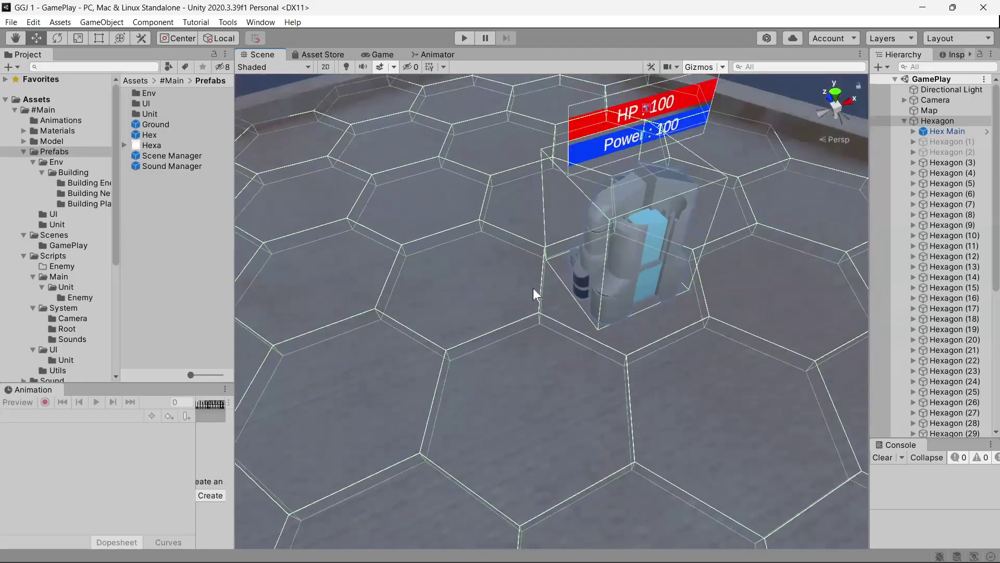
middle_click_drag(617, 286, 586, 283)
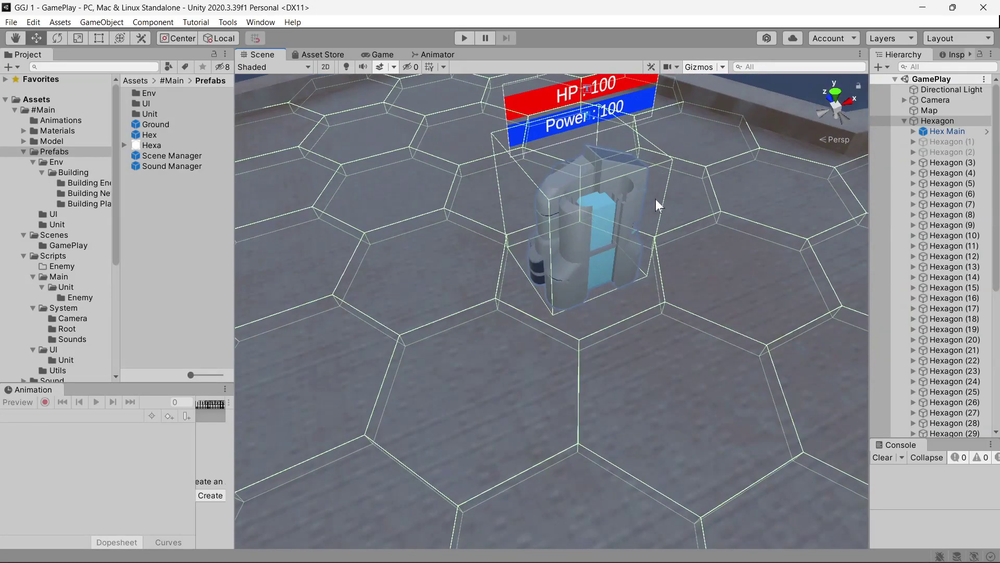
left_click_drag(605, 362, 331, 150, "alt")
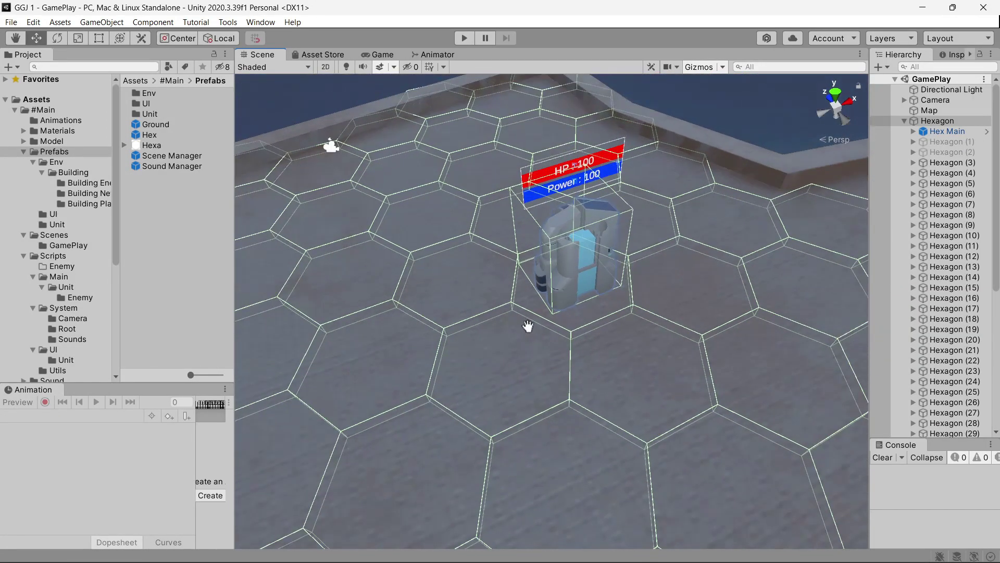
right_click_drag(330, 150, 299, 291)
right_click_drag(354, 314, 468, 312)
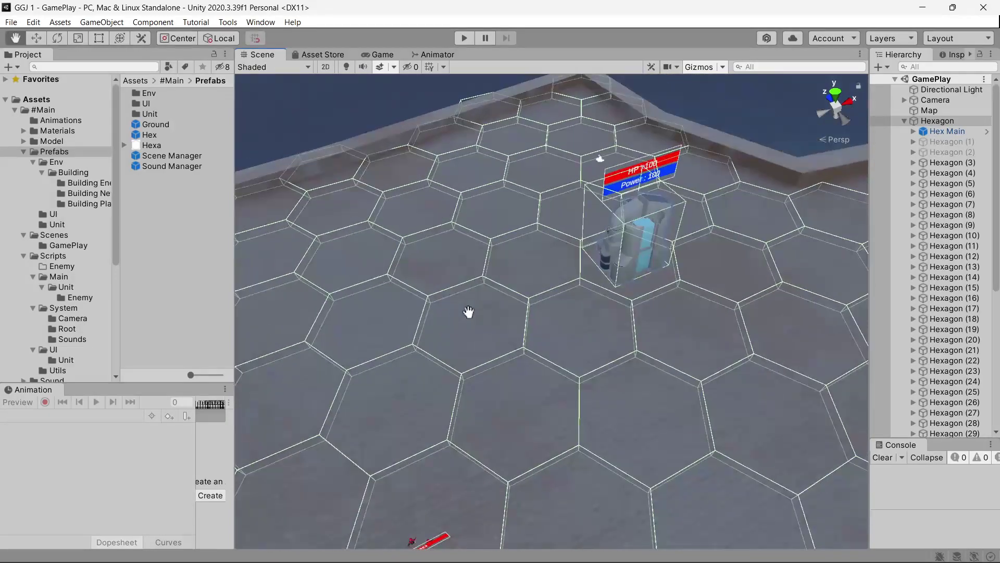
- Glance at the Global Game Jam page, then minimize Chrome to return to Unity
left_click(536, 547)
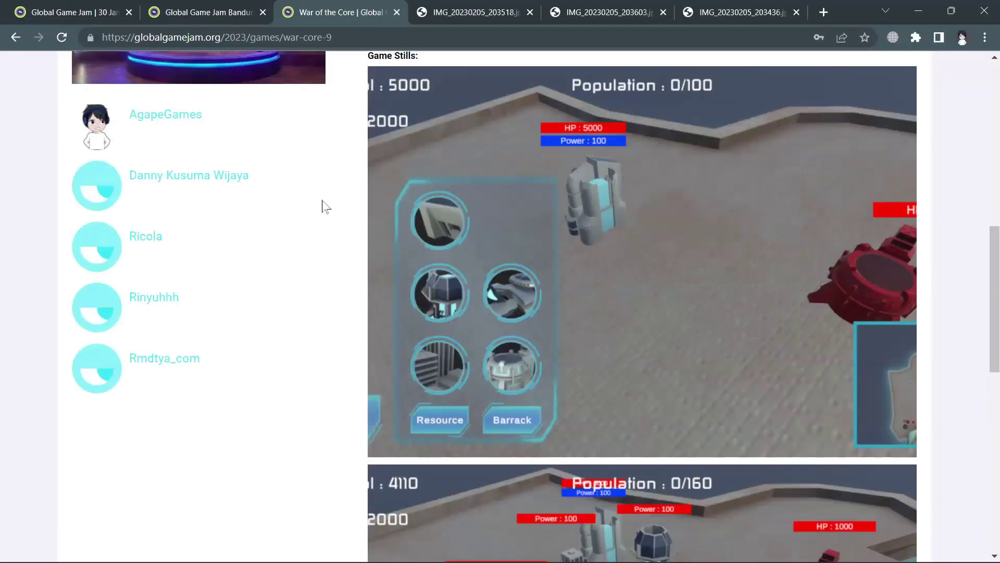
scroll(279, 233, "up", 15)
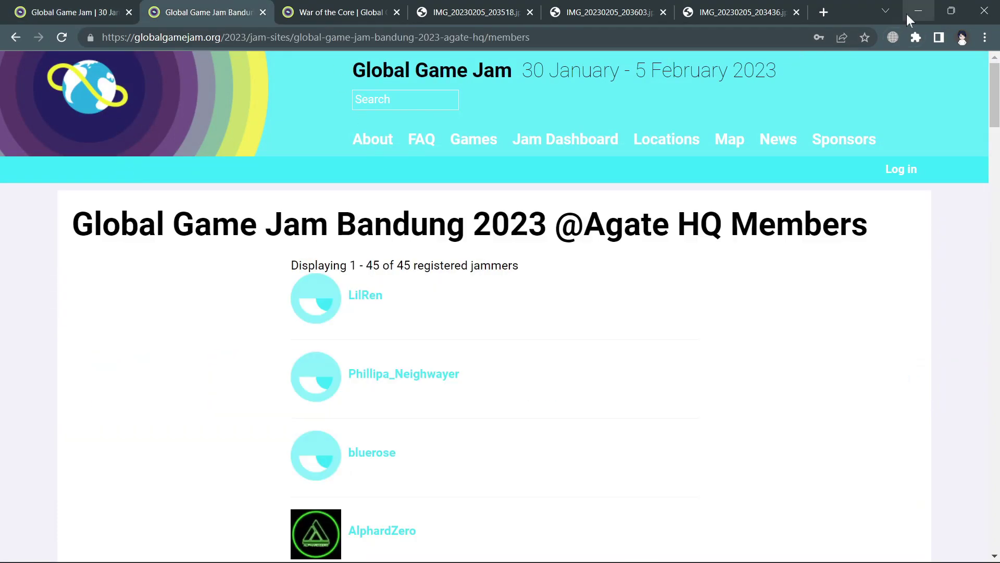
left_click(918, 12)
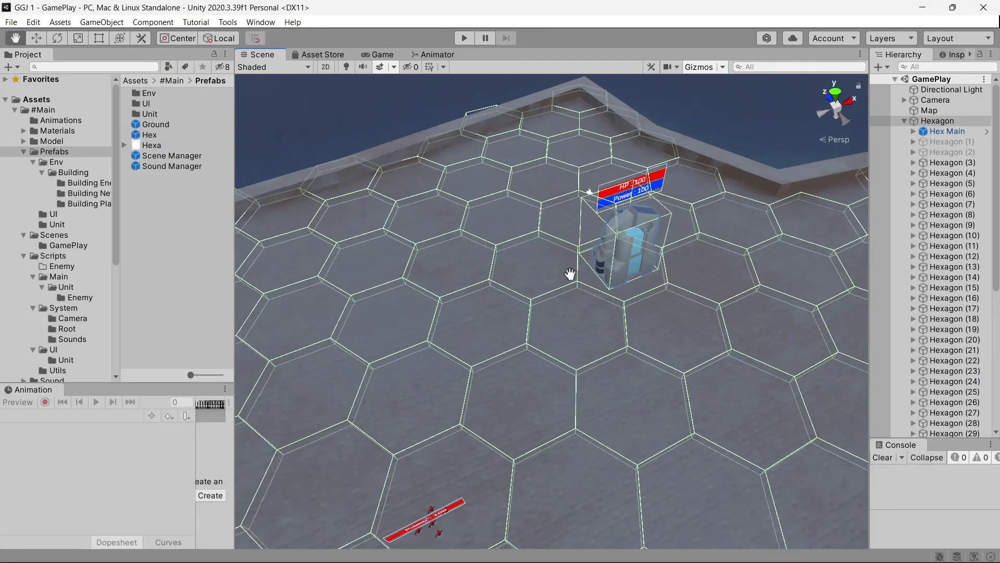
- Zoom and pan around the hex-grid map, then list the GamePlay, MainMenu and SampleScene scene files
scroll(493, 310, "up", 2)
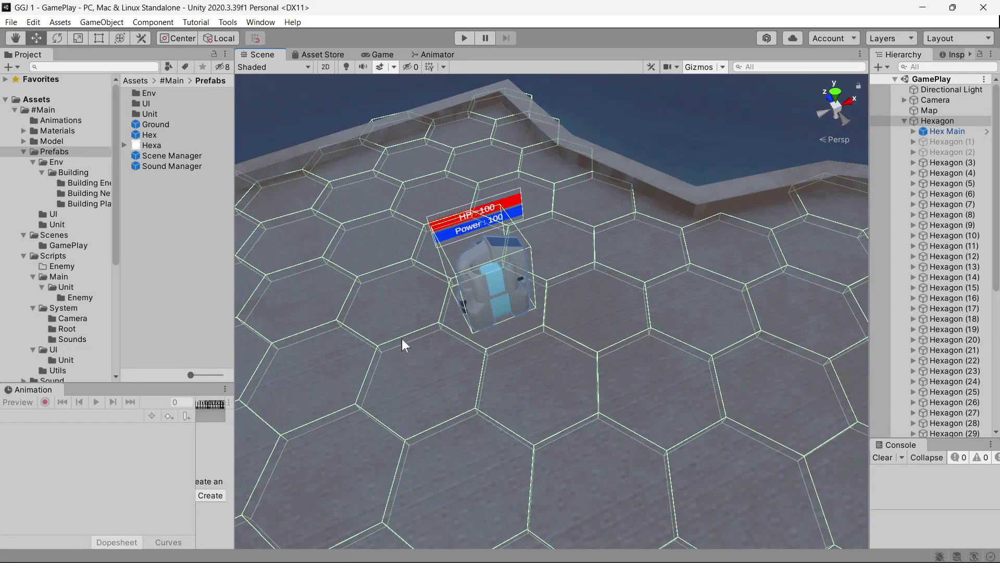
key("q")
middle_click_drag(396, 354, 468, 265)
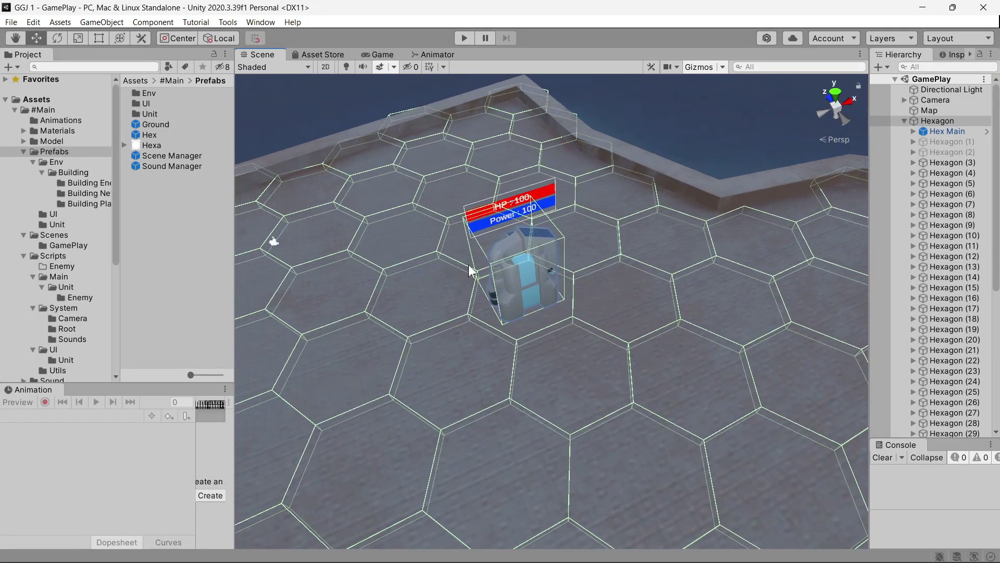
scroll(451, 376, "down", 2)
scroll(483, 247, "down", 1)
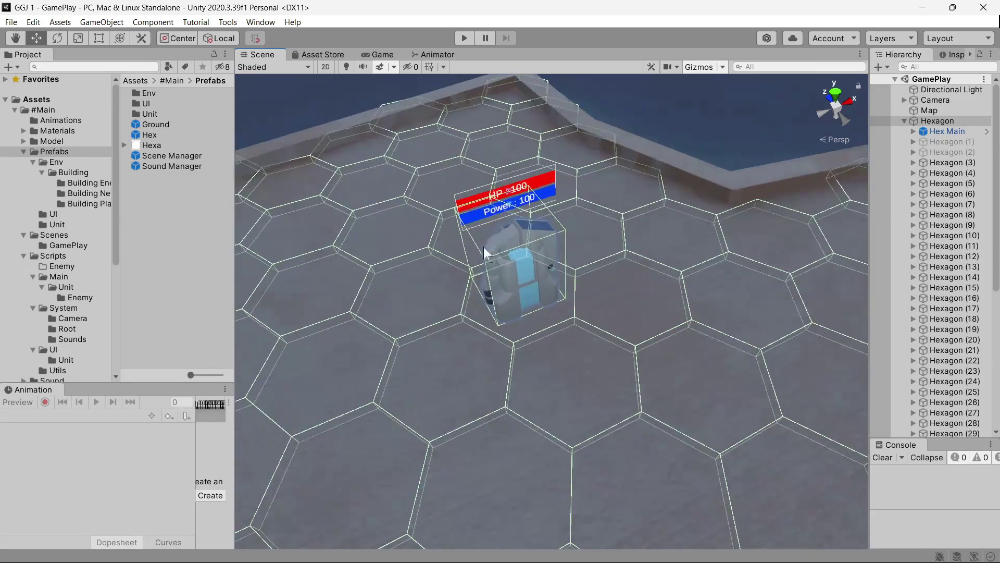
scroll(426, 157, "down", 1)
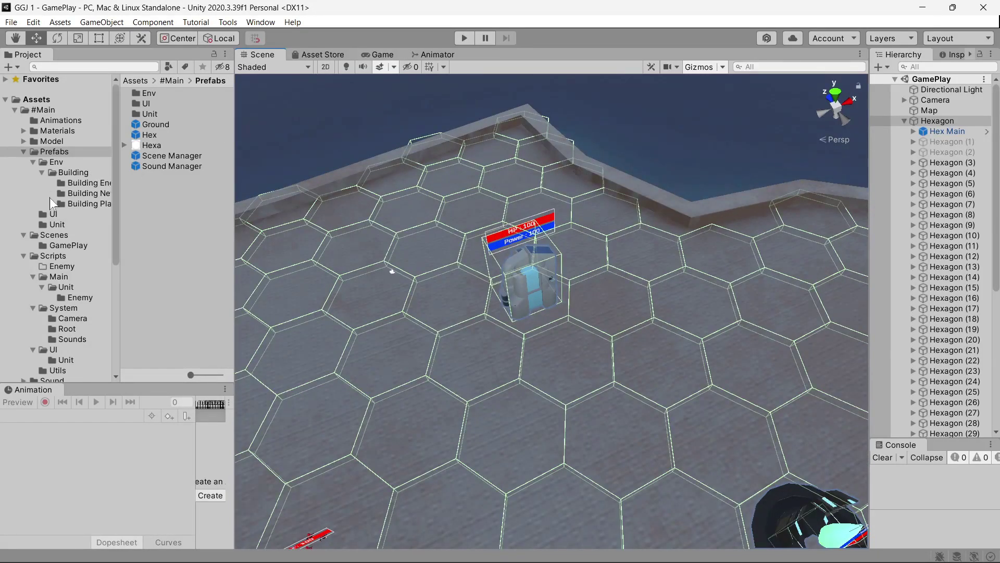
left_click(52, 235)
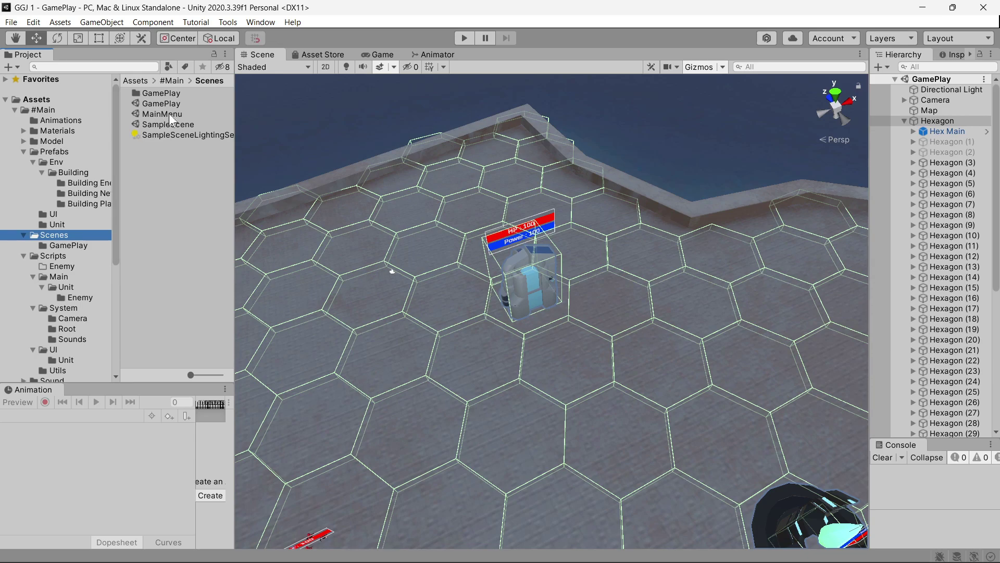
- Open the MainMenu scene, widen the Game view, and enter Play mode
double_click(169, 114)
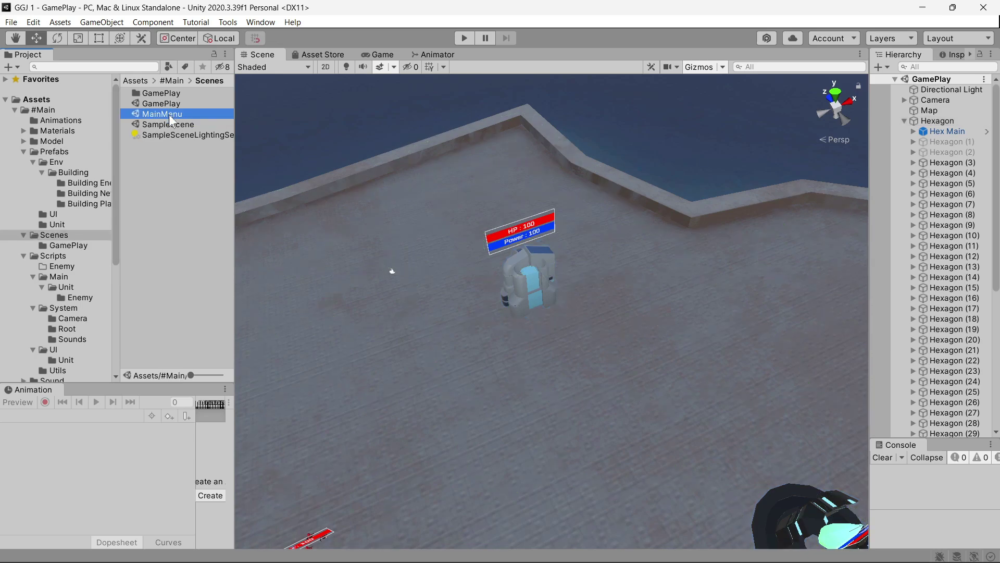
left_click(388, 57)
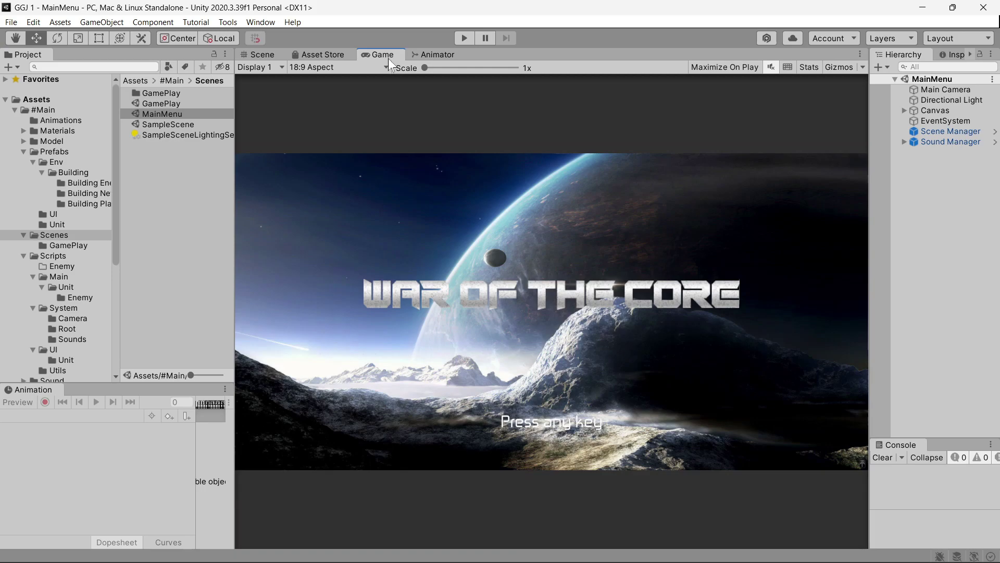
left_click_drag(231, 216, 151, 224)
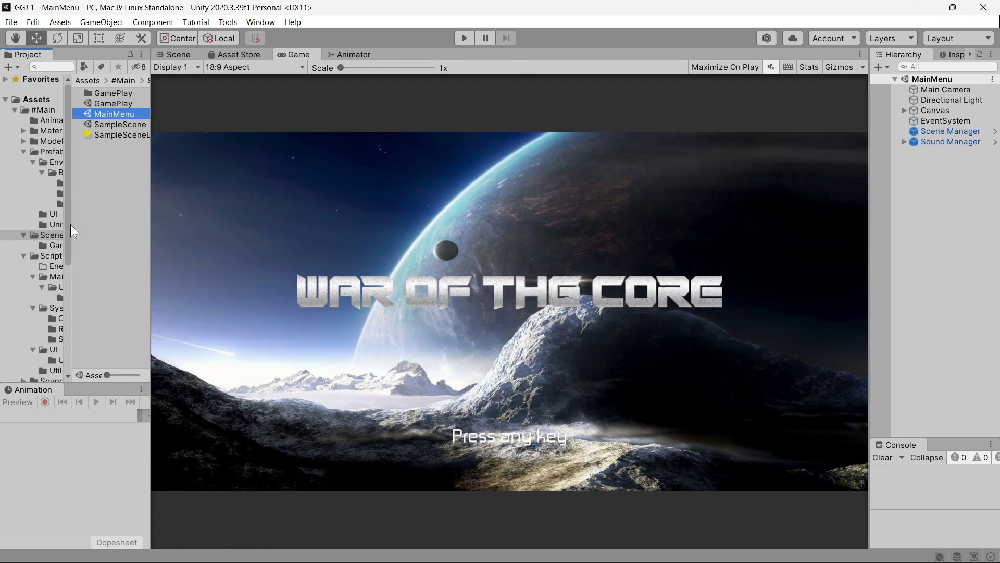
left_click(465, 37)
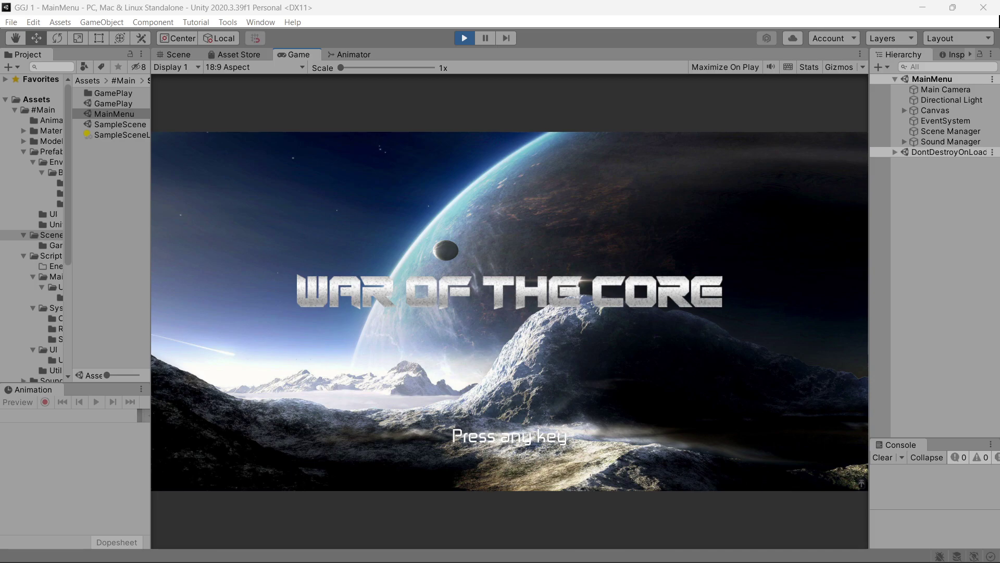
- Get past the title screen and adjust the BGM and SFX volume sliders in Options
left_click(576, 454)
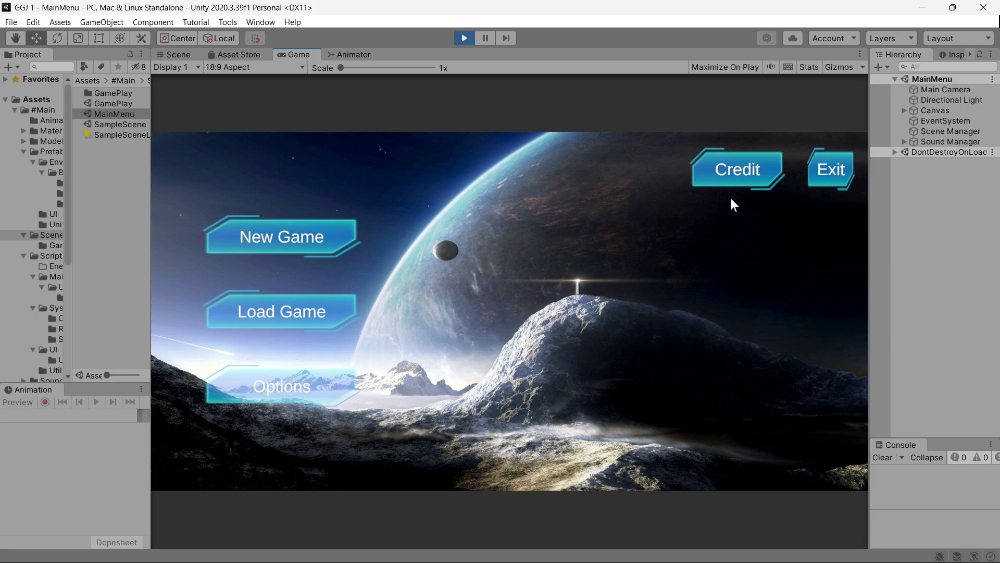
left_click(330, 386)
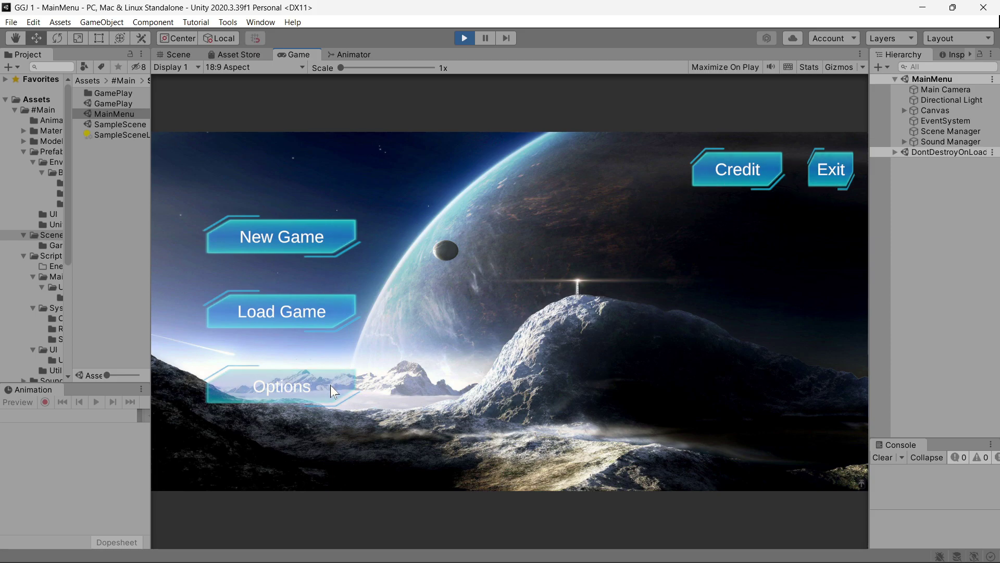
left_click_drag(621, 246, 404, 254)
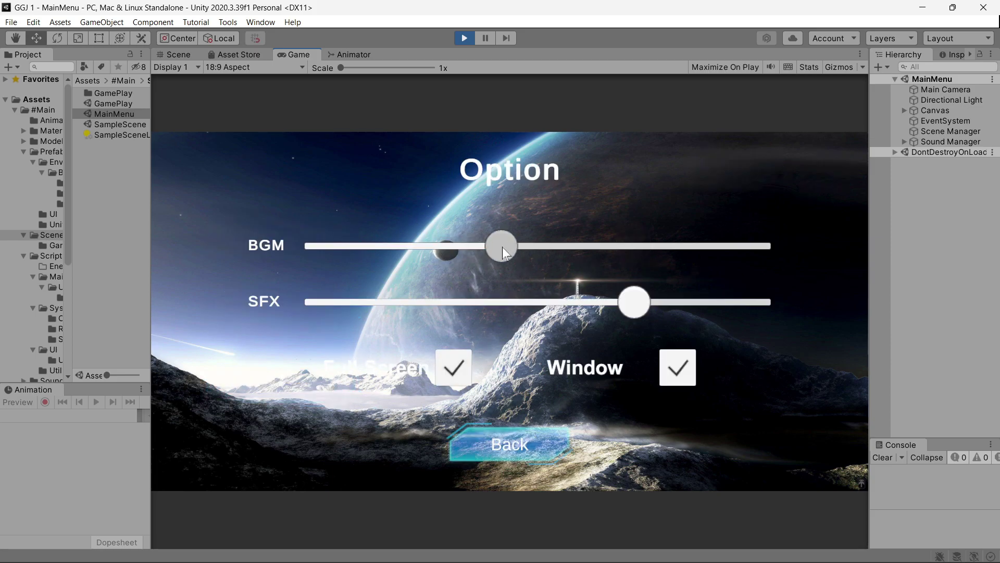
mouse_move(634, 301)
left_mouse_down()
mouse_move(401, 302)
mouse_move(648, 301)
left_mouse_up()
left_click_drag(616, 248, 670, 247)
left_click(529, 435)
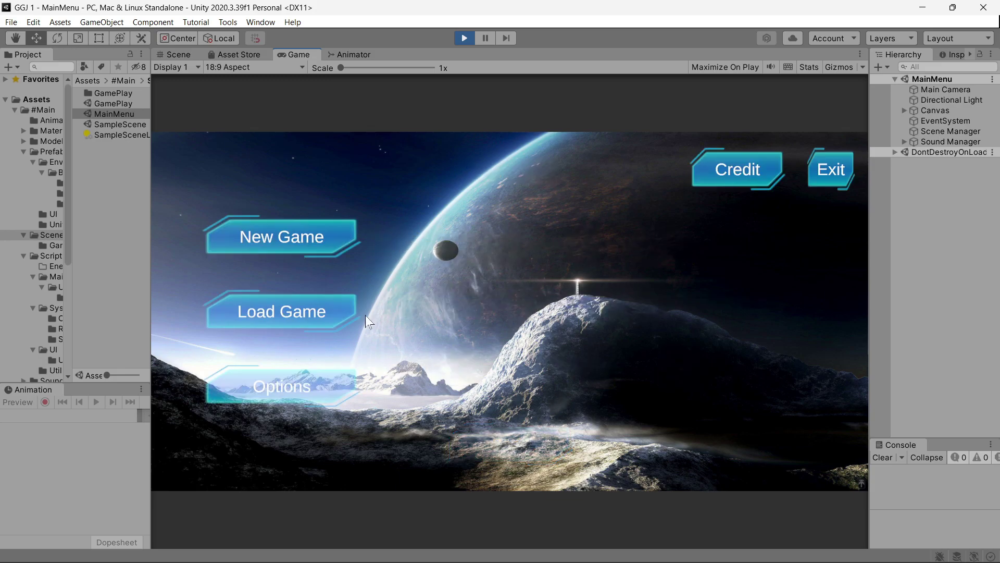
- Go through New Game level selection and launch the GamePlay level with Play
left_click(319, 242)
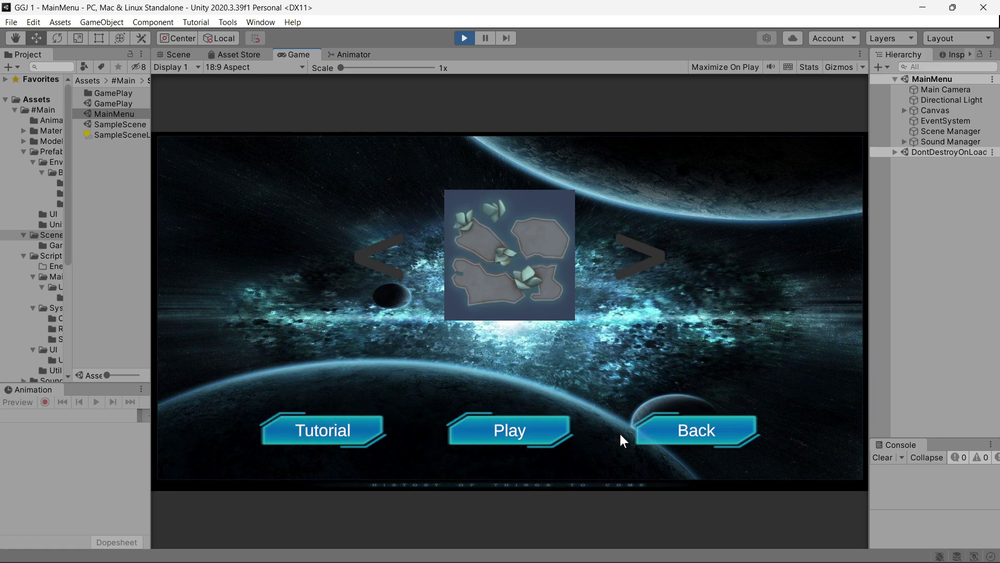
left_click(742, 426)
left_click(323, 229)
left_click(534, 422)
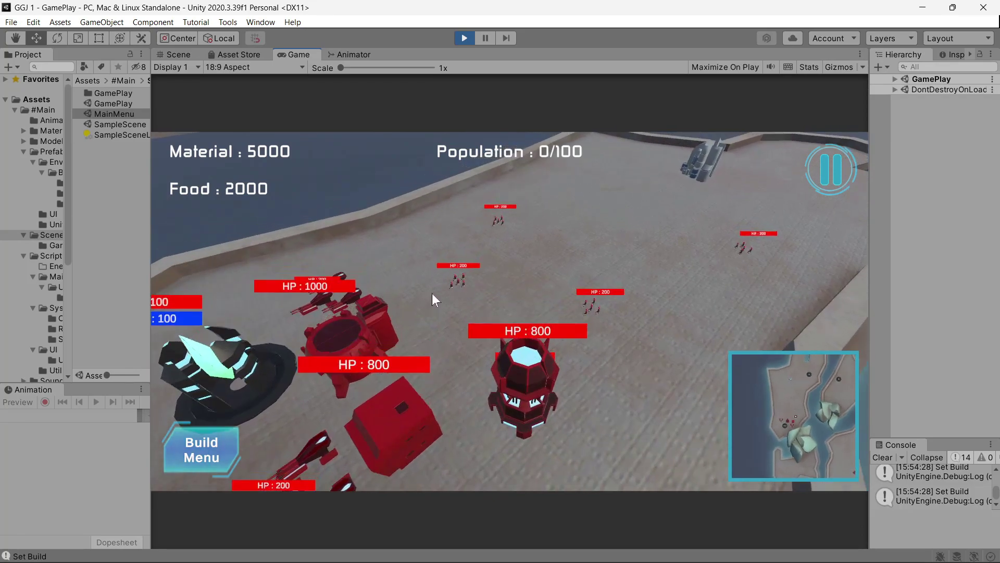
- Pause the match, view the in-game Option screen, and resume with Esc twice
left_click(830, 168)
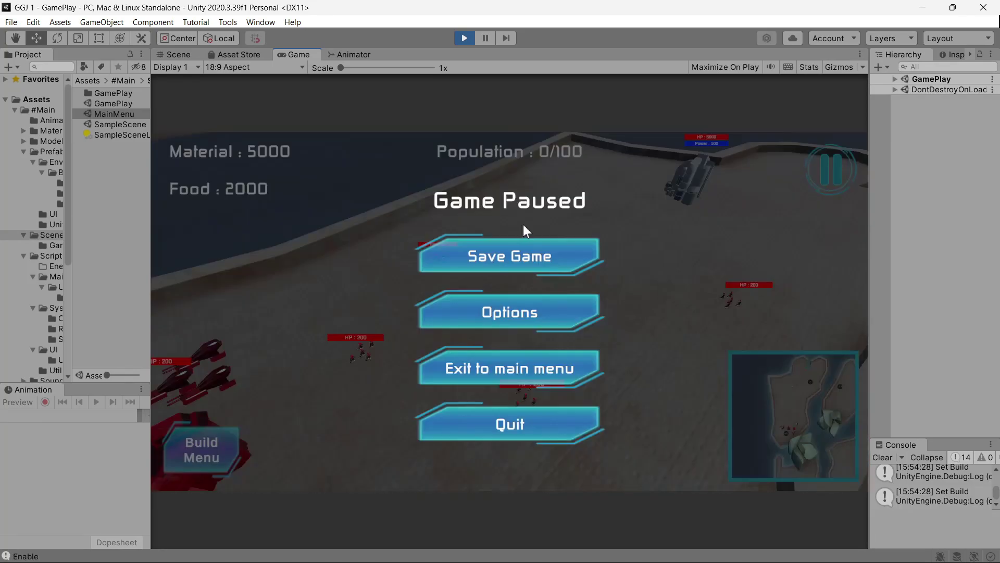
left_click(536, 312)
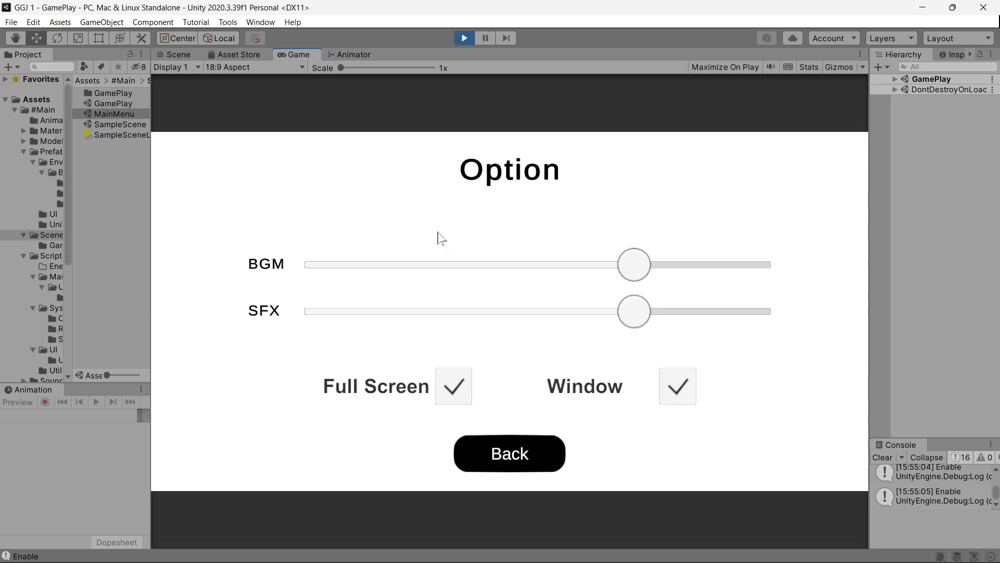
key("Escape")
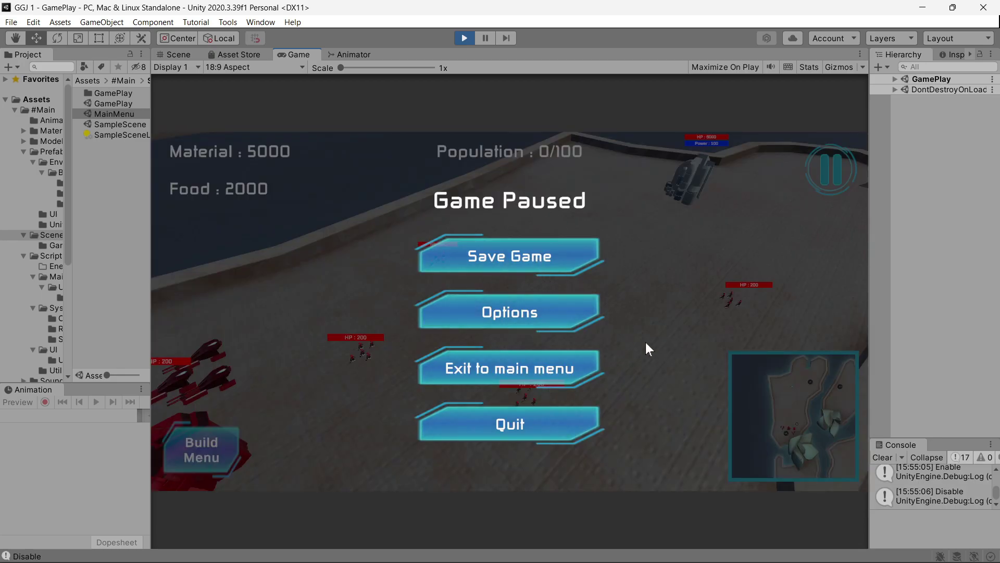
key("Escape")
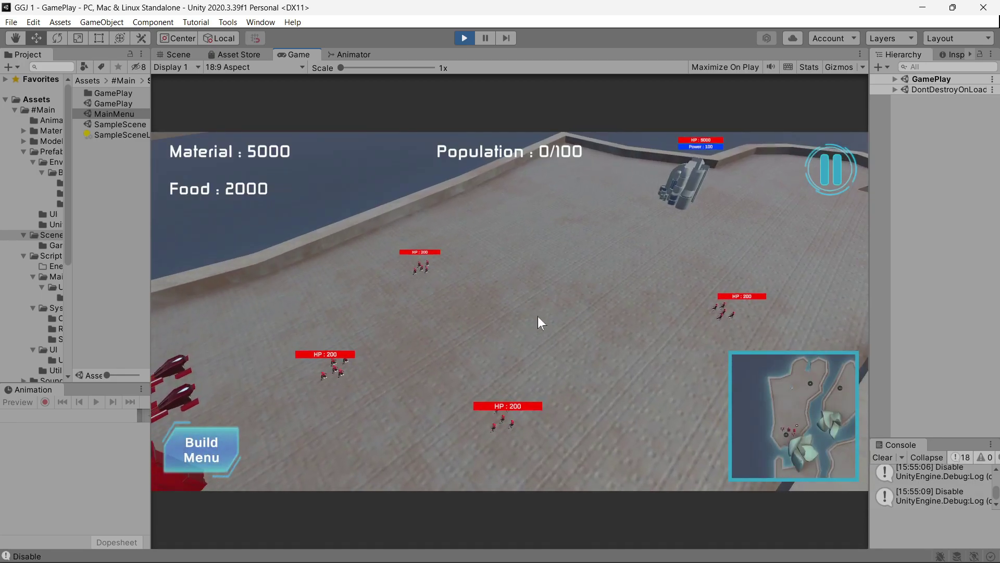
- Zoom the game camera onto the base tower showing HP : 5000
scroll(571, 309, "up", 3)
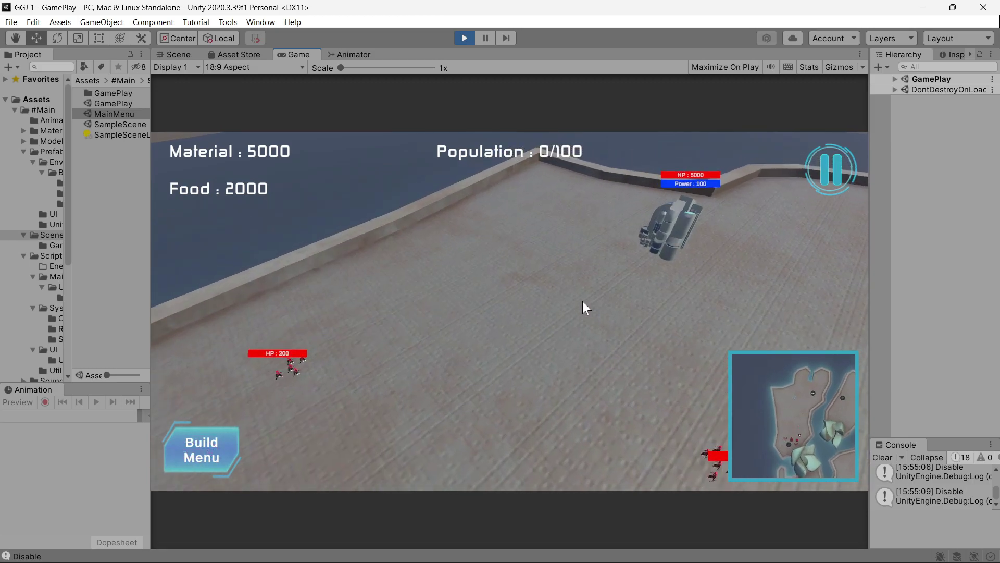
scroll(584, 300, "up", 3)
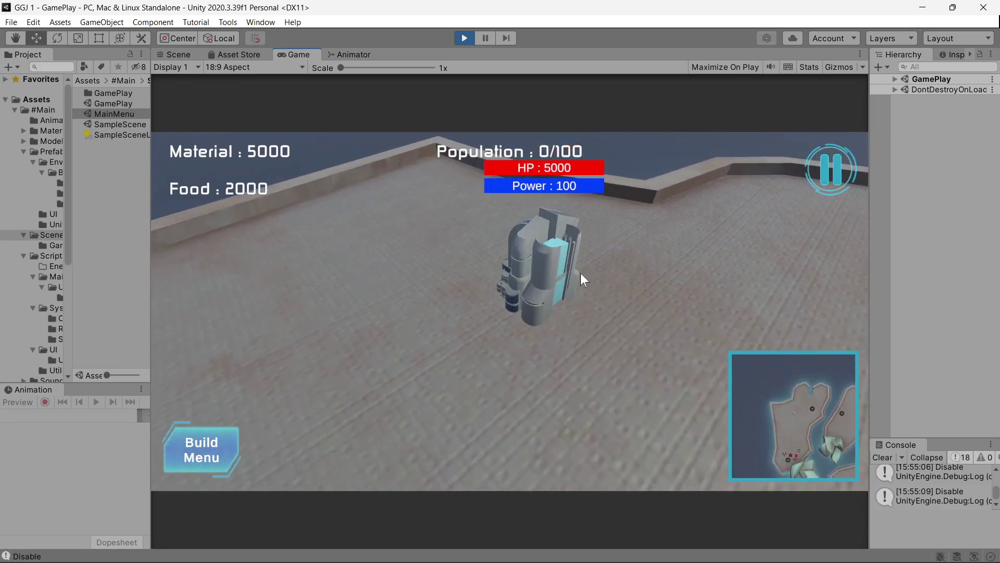
scroll(541, 298, "down", 1)
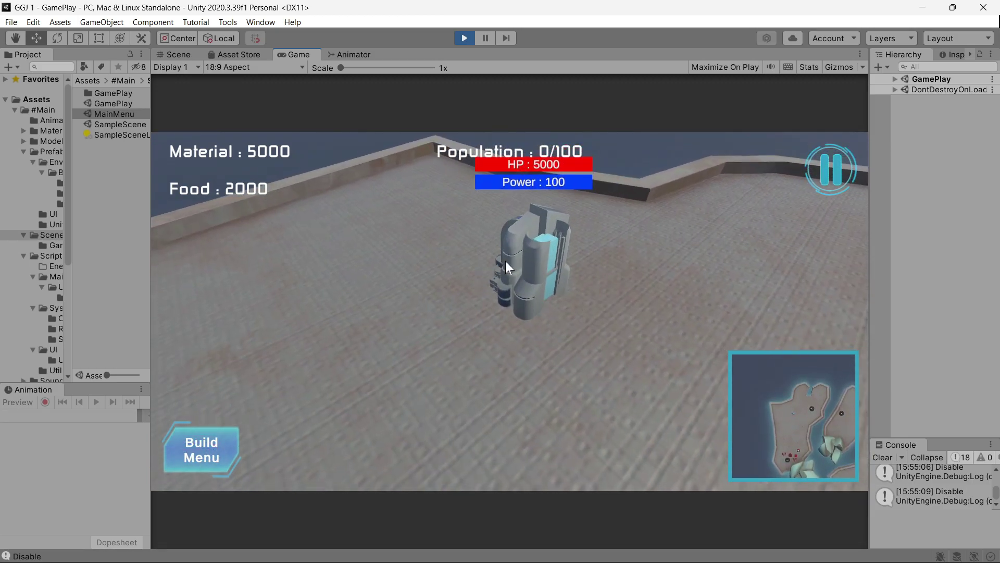
scroll(526, 280, "down", 2)
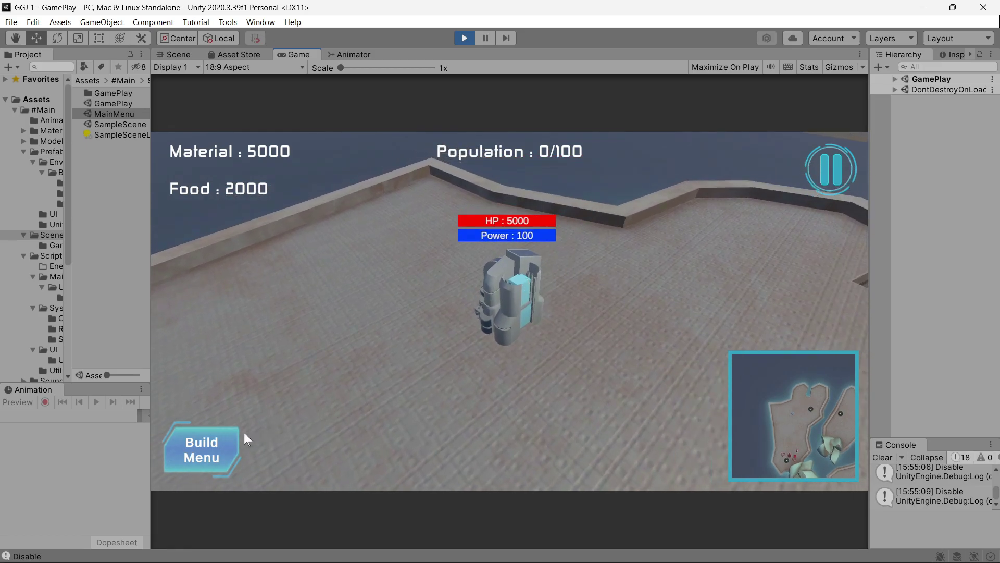
- Place a first Power : 100 building beside the HP 5000 base from the Build Menu
left_click(207, 442)
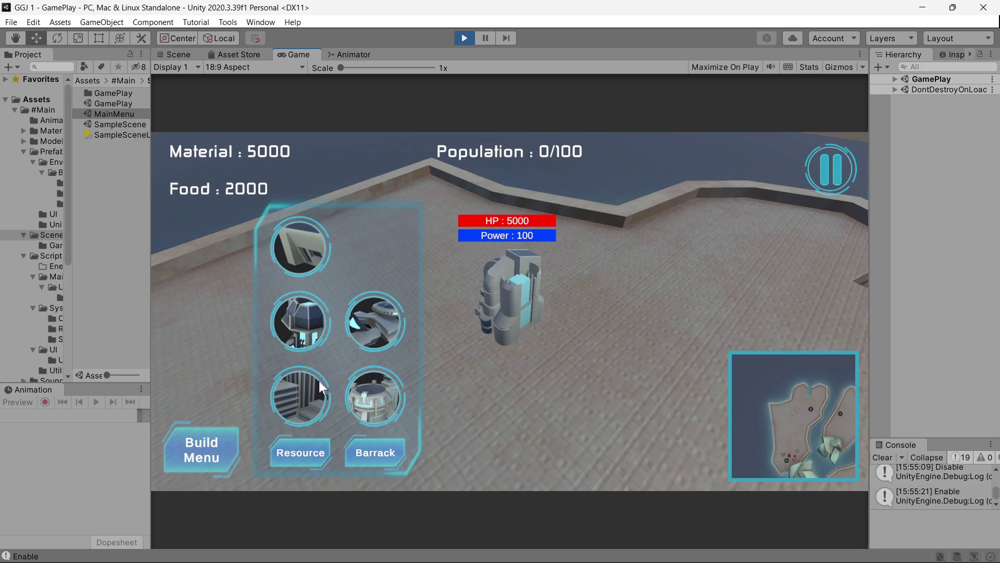
left_click(305, 250)
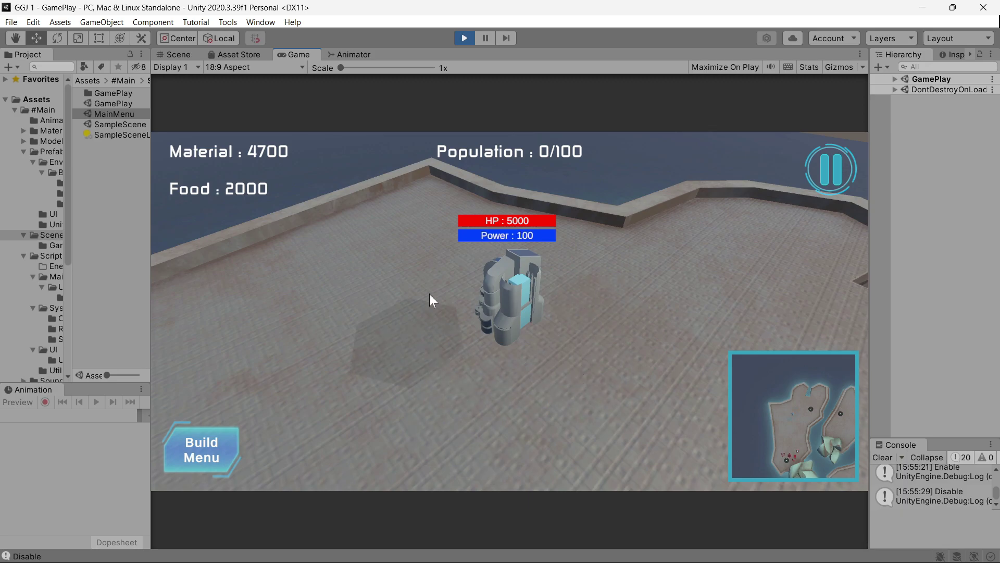
left_click(417, 340)
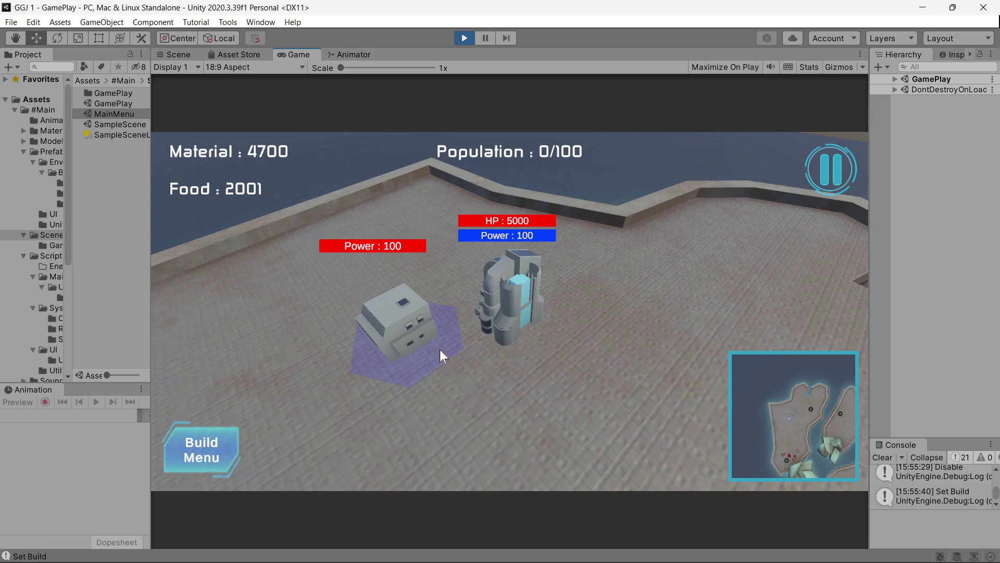
- Build a second power tower on the ground right of the core
key("s")
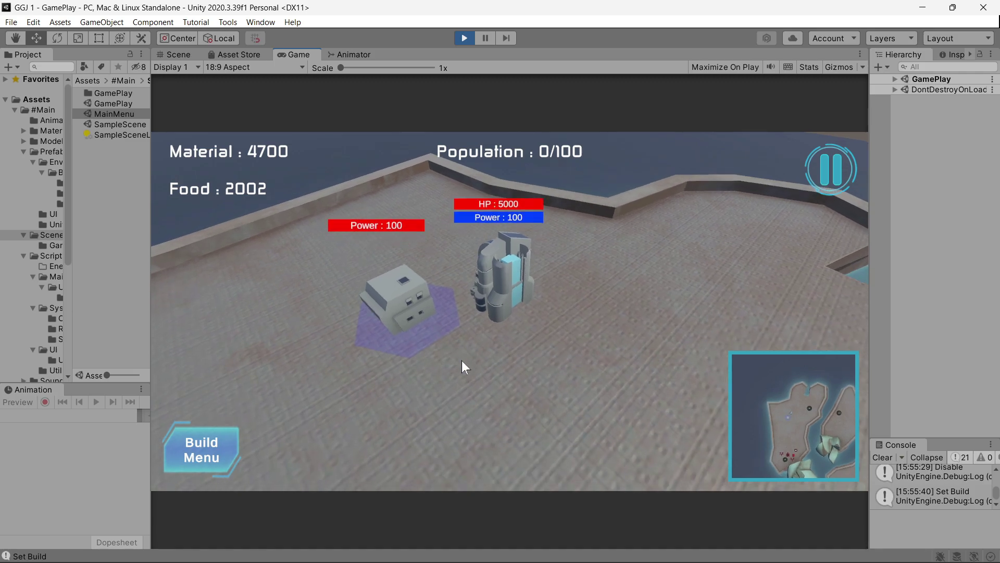
key("a")
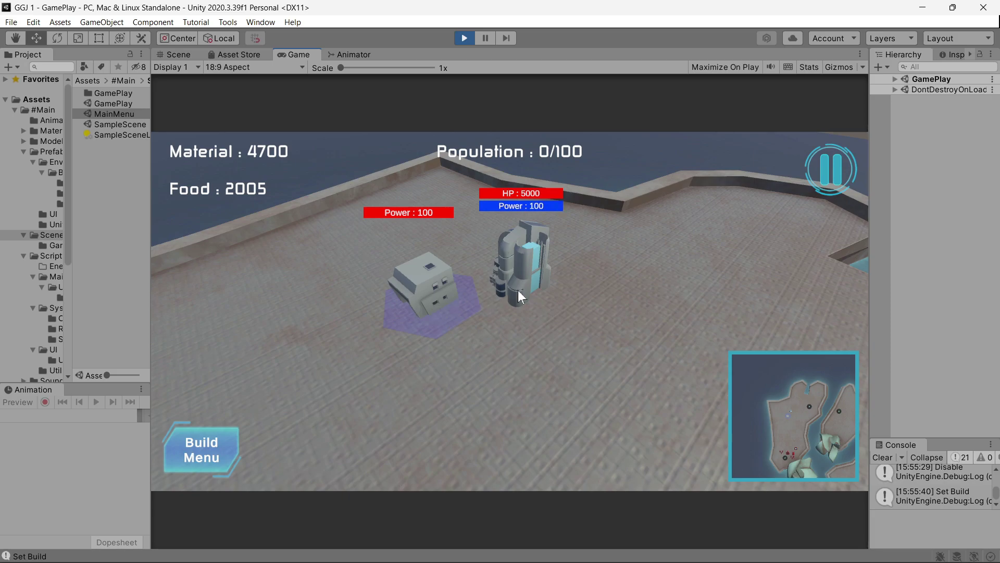
left_click(211, 440)
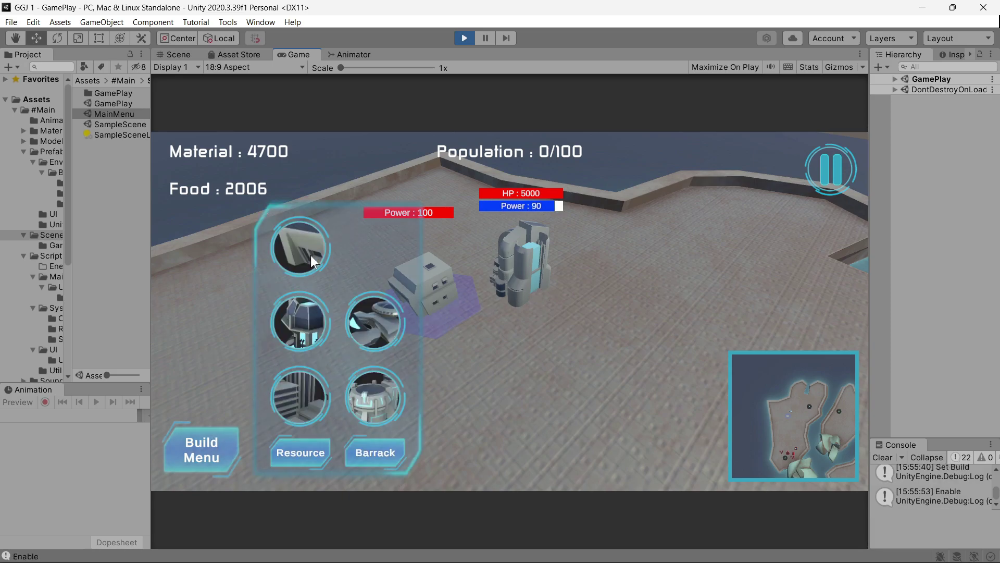
left_click(302, 320)
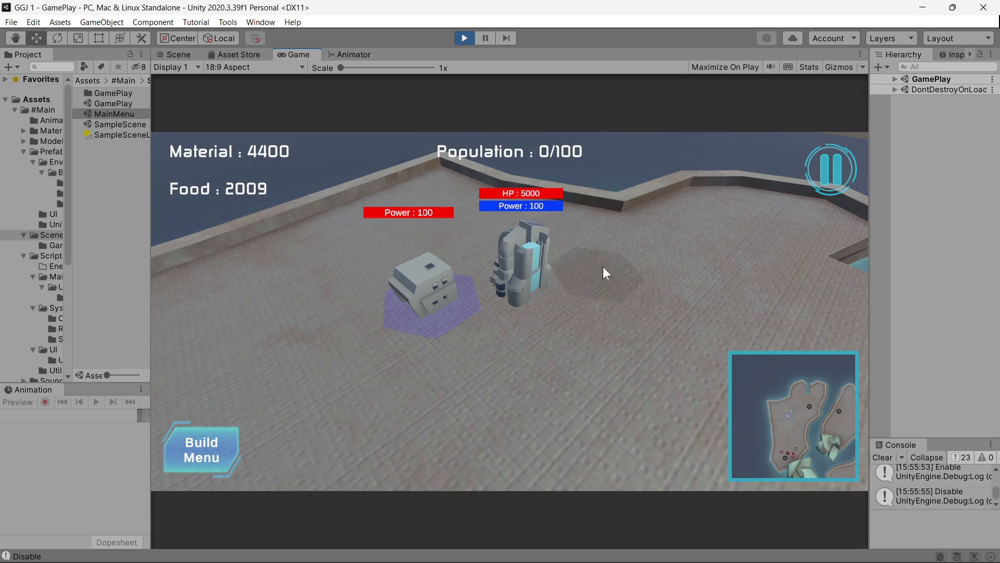
left_click(526, 295)
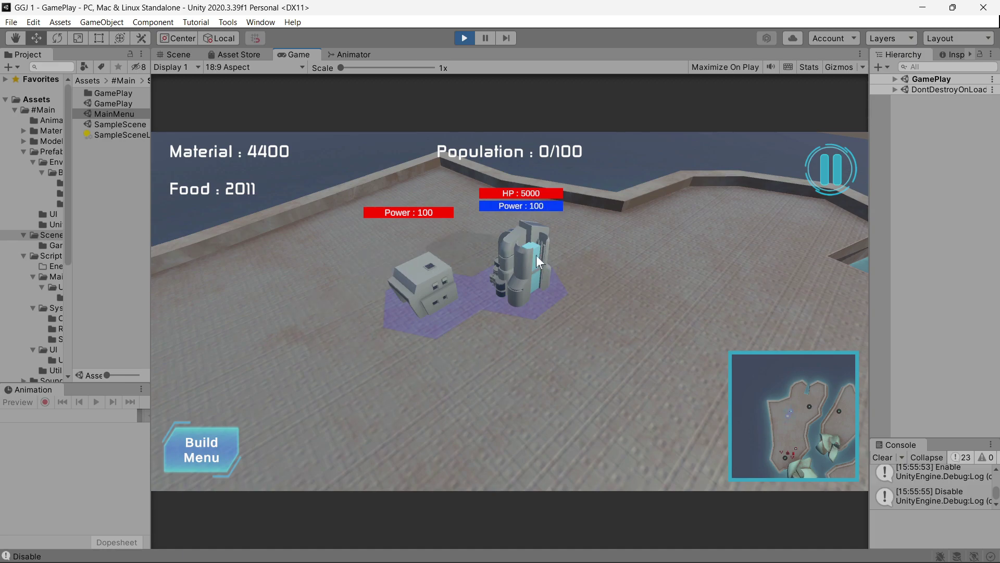
left_click(576, 311)
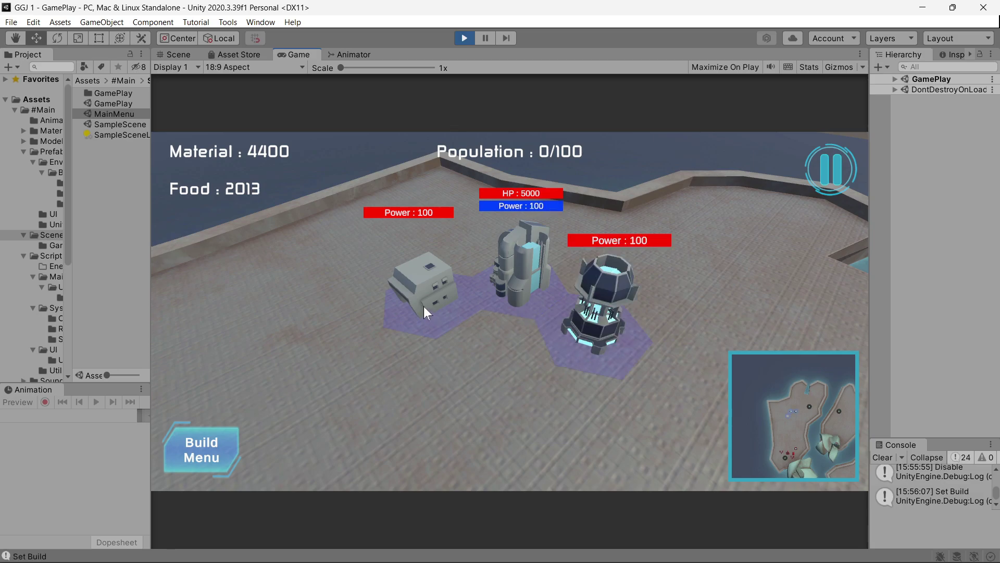
key("d")
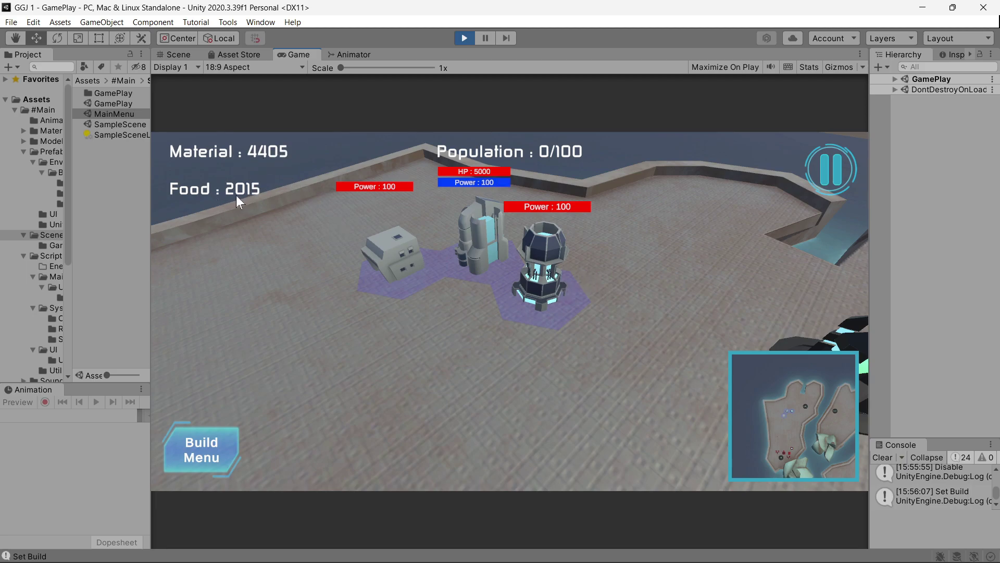
- Place the housing block in front of the core, raising the population cap to 120
left_click(234, 436)
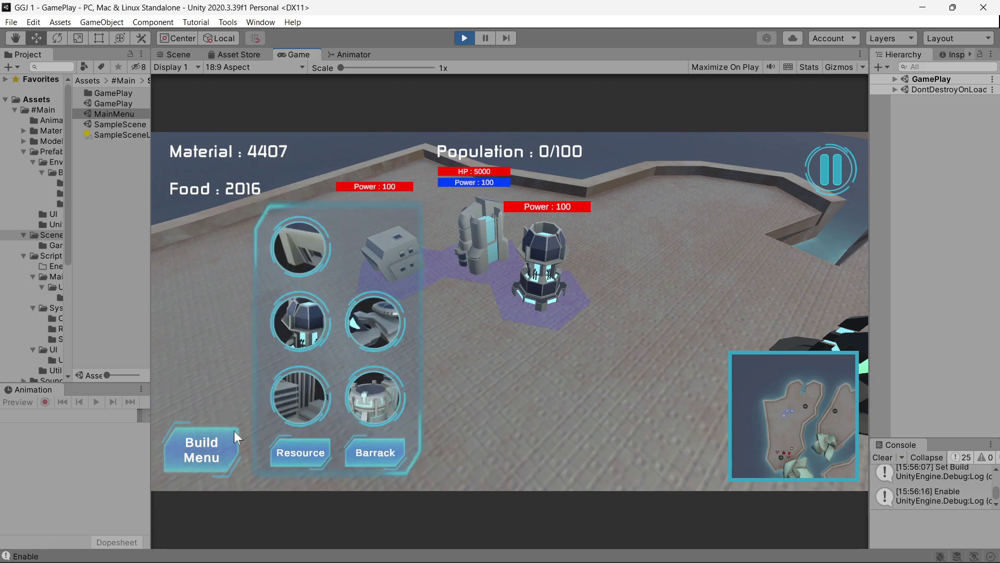
left_click(317, 388)
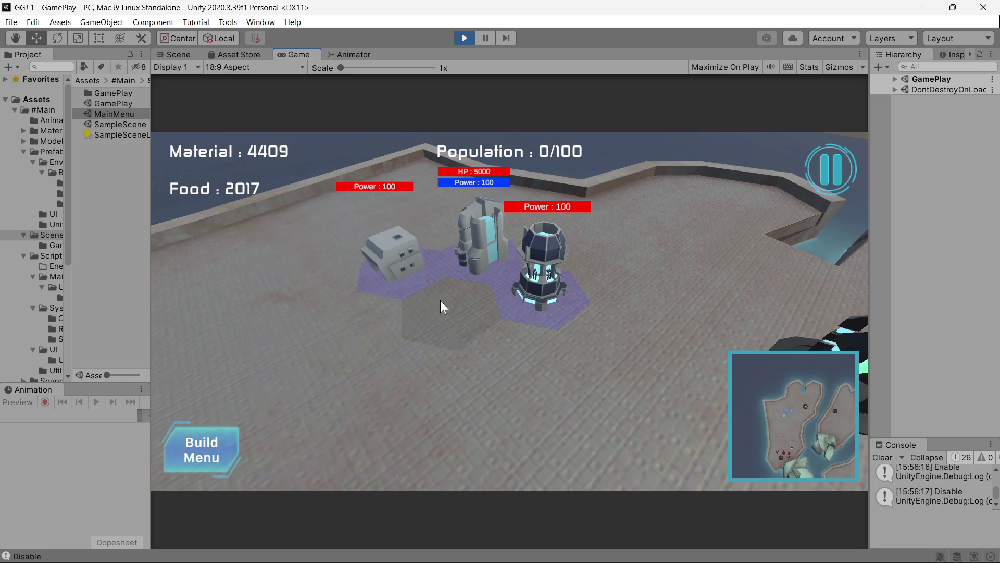
left_click(459, 301)
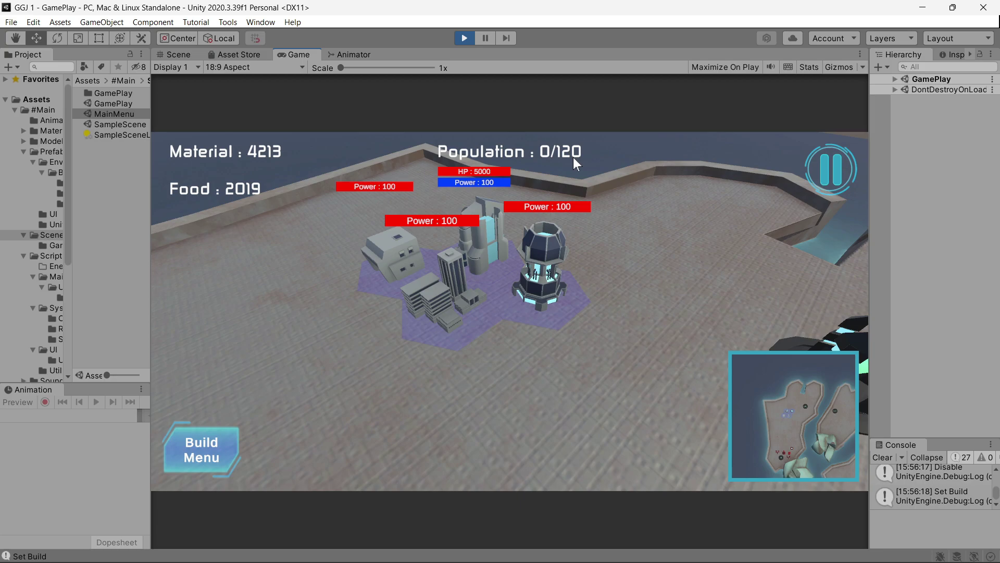
key("d")
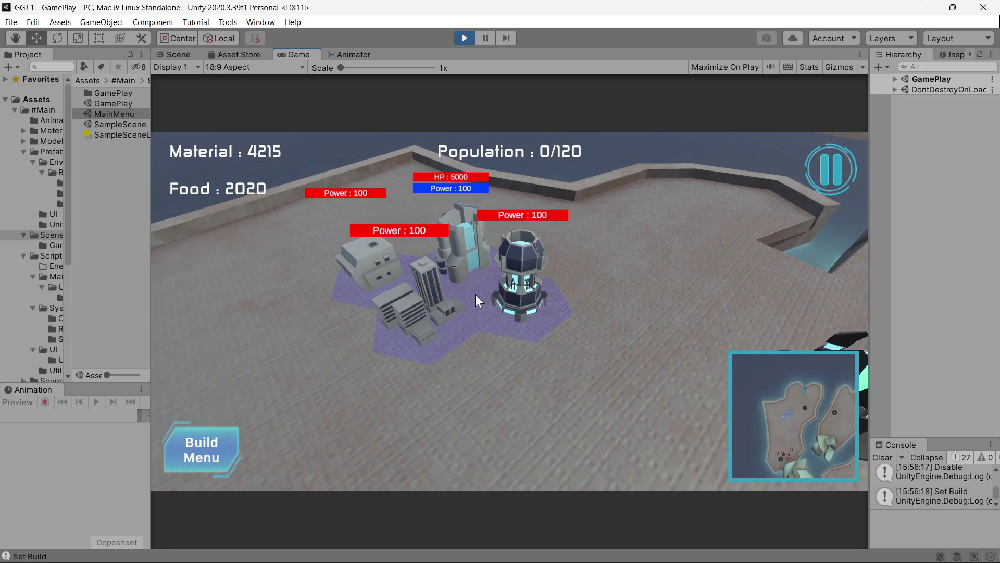
key("a")
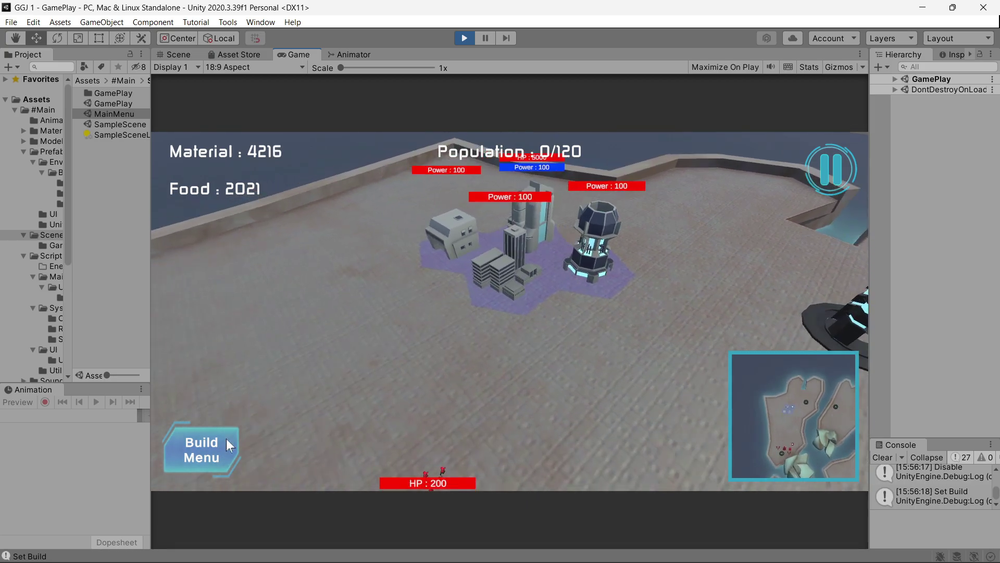
- Place a Barrack on the left side of the base
left_click(226, 444)
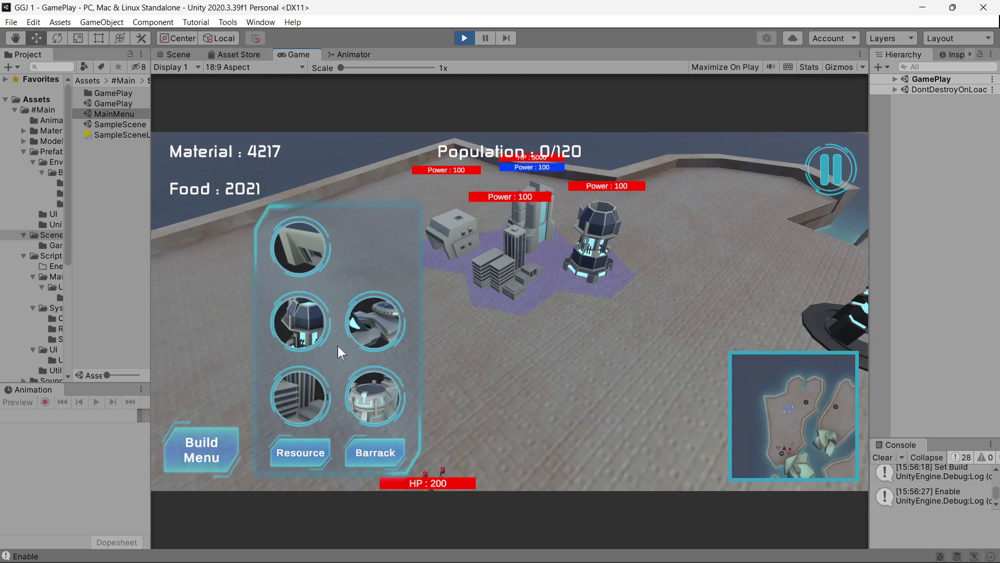
left_click(376, 401)
left_click(433, 308)
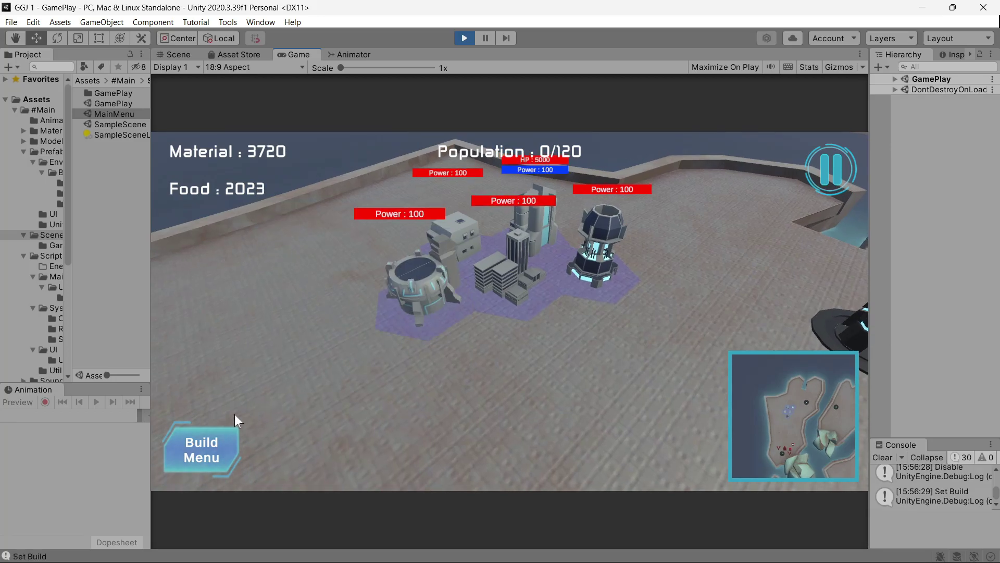
- Place the hangar production building at the front of the base and view its units
left_click(220, 438)
left_click(377, 328)
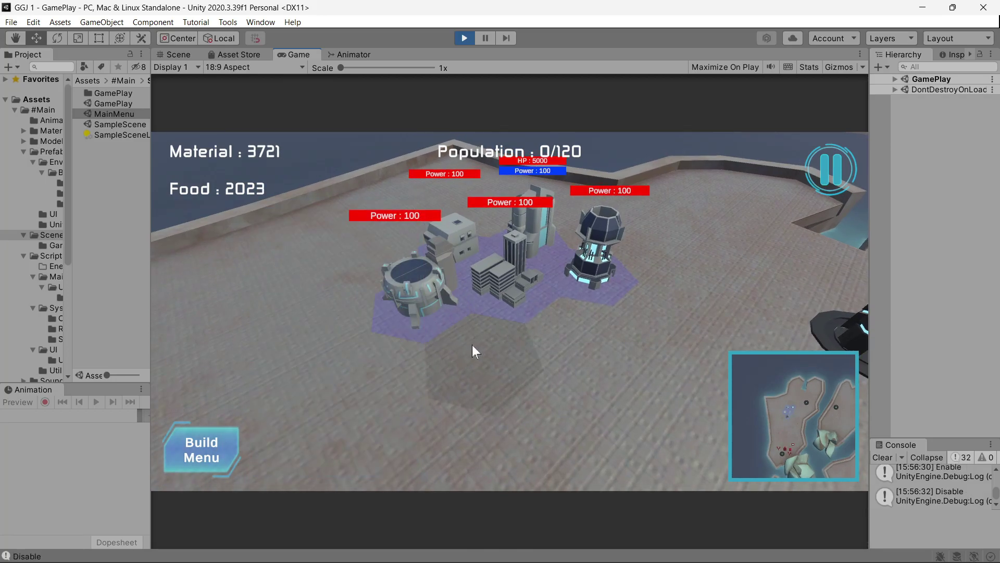
left_click(489, 340)
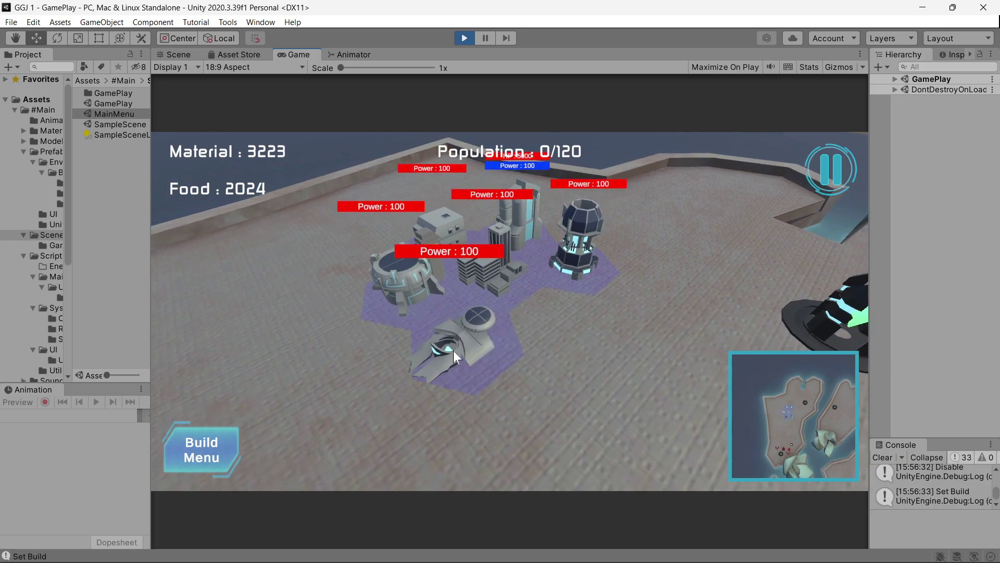
left_click(408, 286)
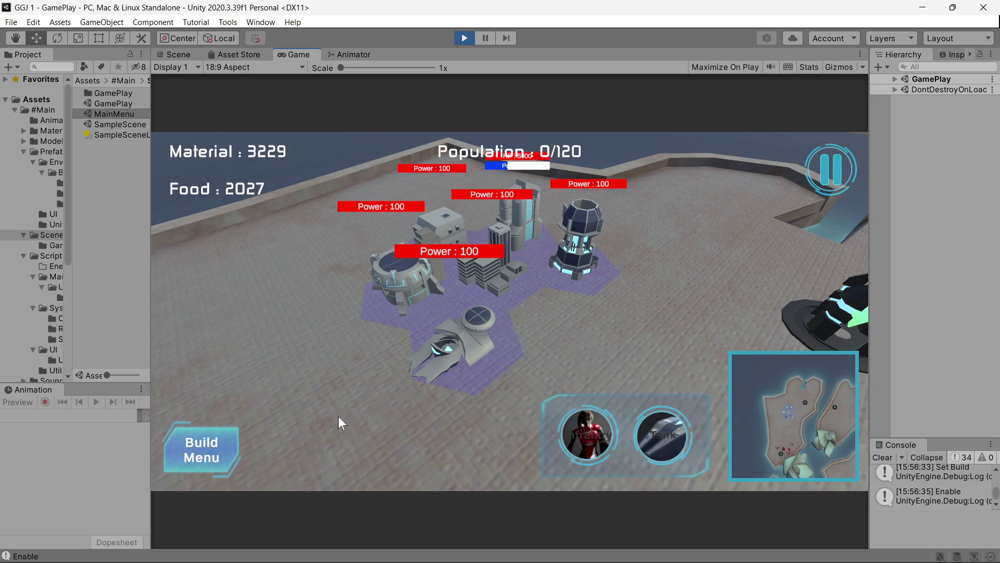
- Check the hangar's Gunship option, then train an infantry squad from the barrack
left_click(354, 352)
left_click(450, 343)
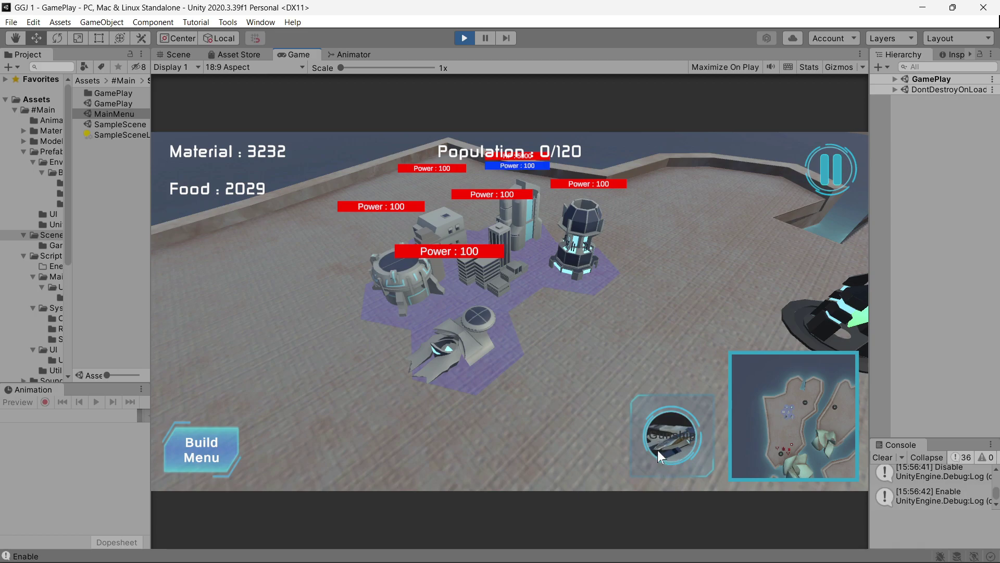
left_click(544, 386)
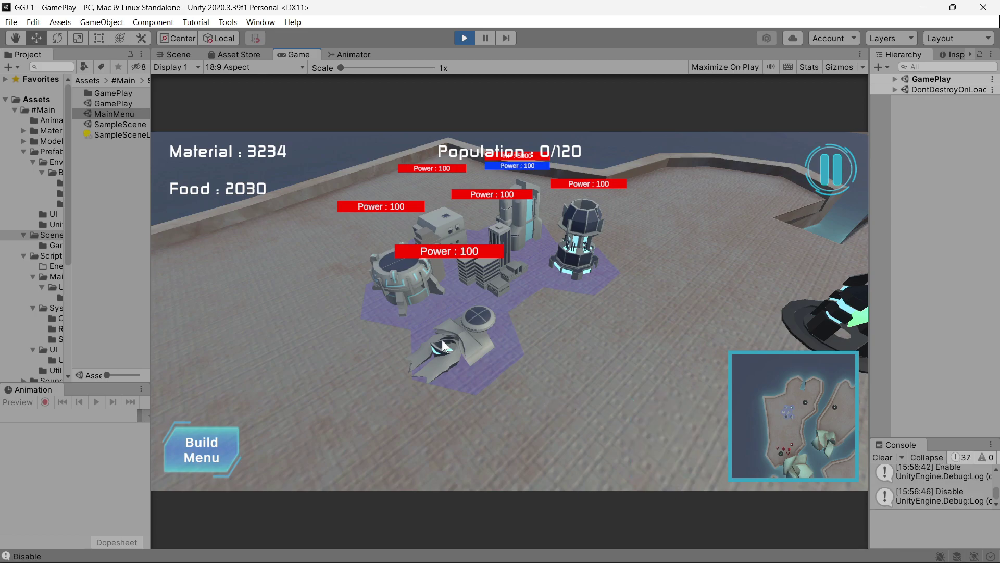
left_click(411, 286)
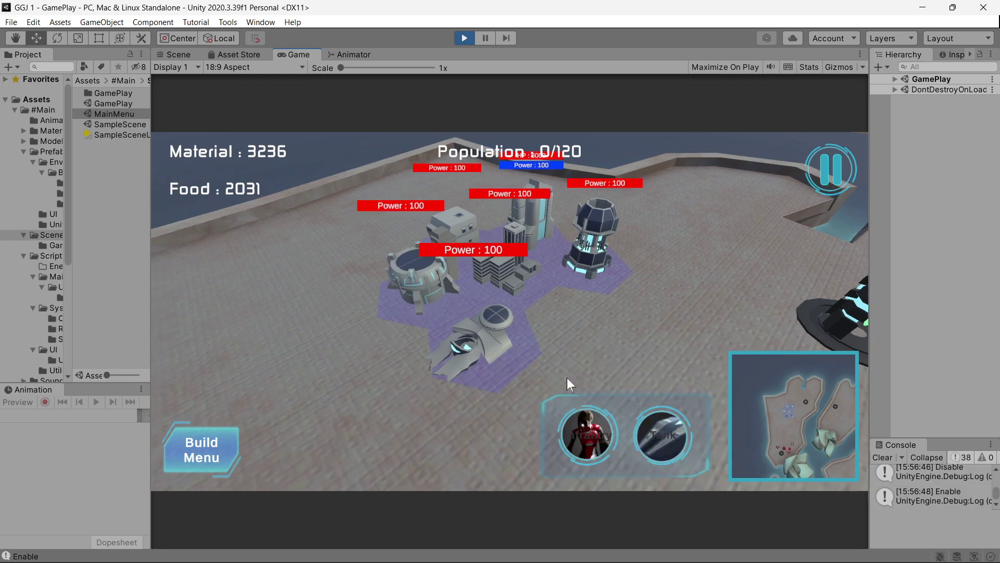
left_click(588, 432)
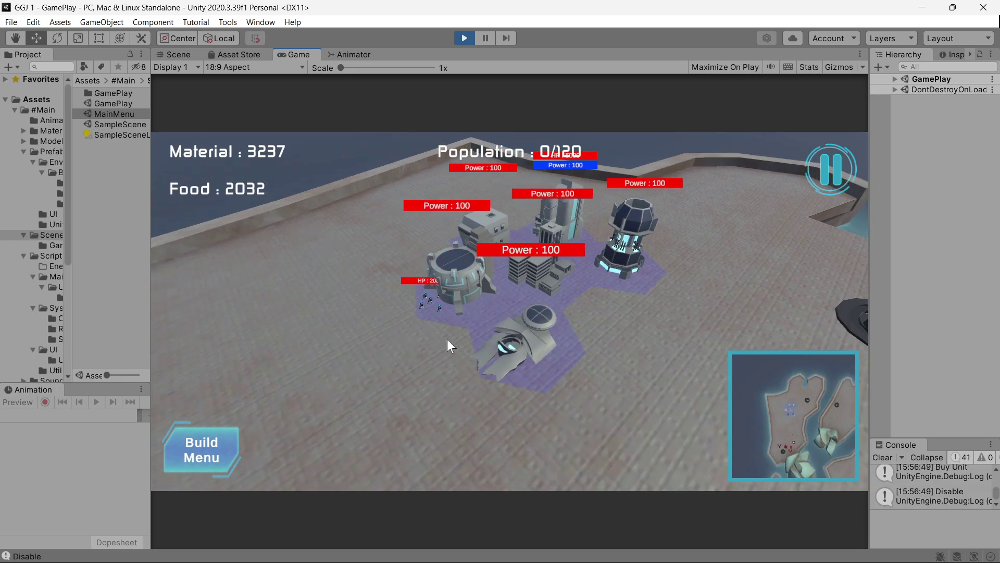
- Zoom and pan the game camera to view the new HP : 200 squad beside the base
scroll(451, 327, "up", 5)
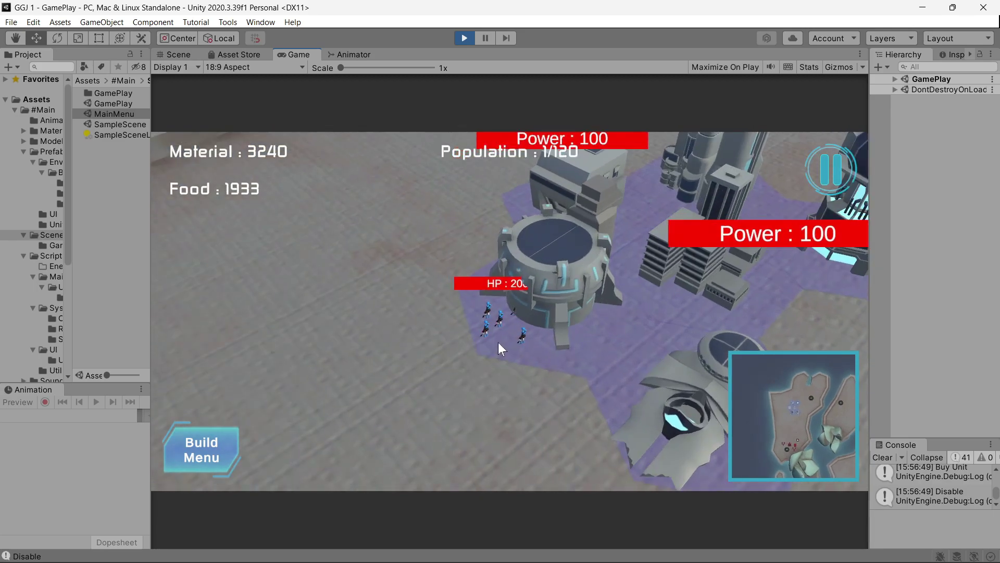
scroll(498, 348, "up", 4)
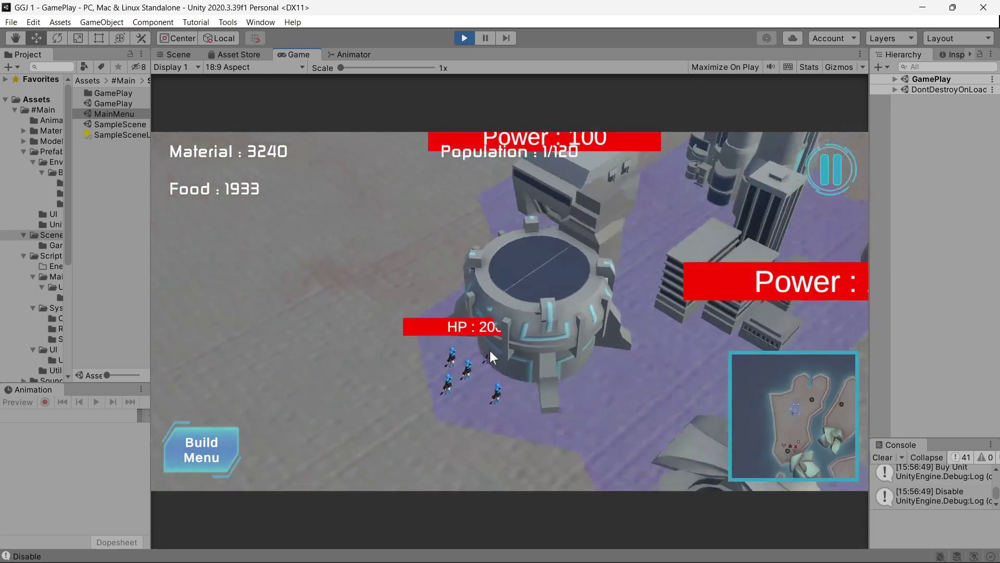
scroll(458, 347, "down", 2)
scroll(457, 347, "down", 2)
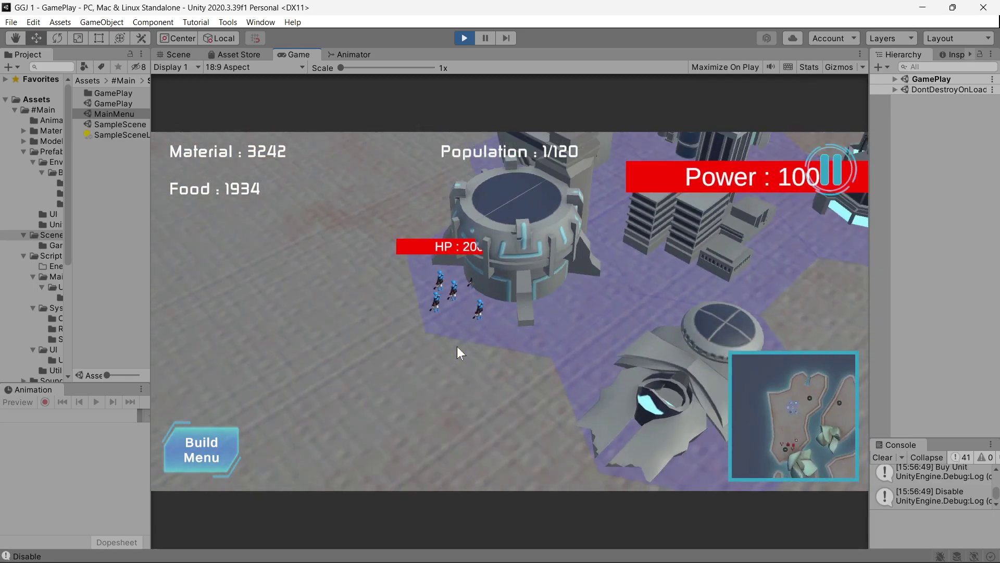
scroll(459, 346, "down", 2)
scroll(460, 344, "down", 2)
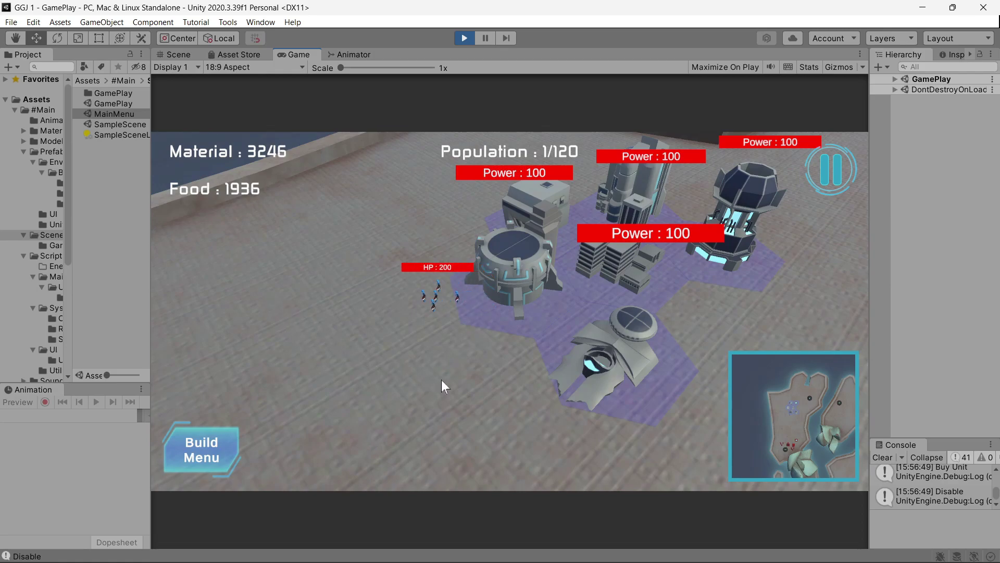
key("a")
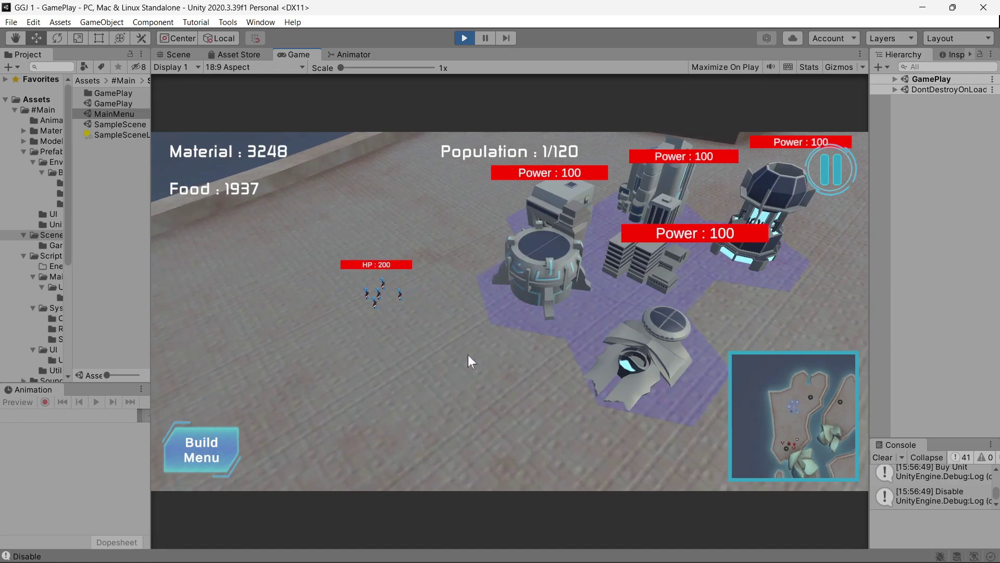
key("d")
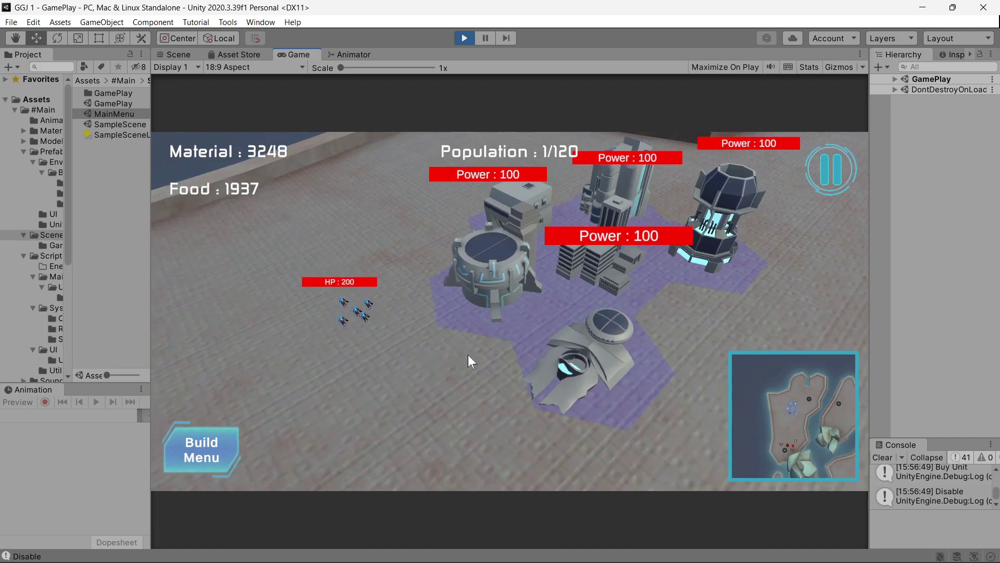
scroll(468, 355, "down", 3)
key("d")
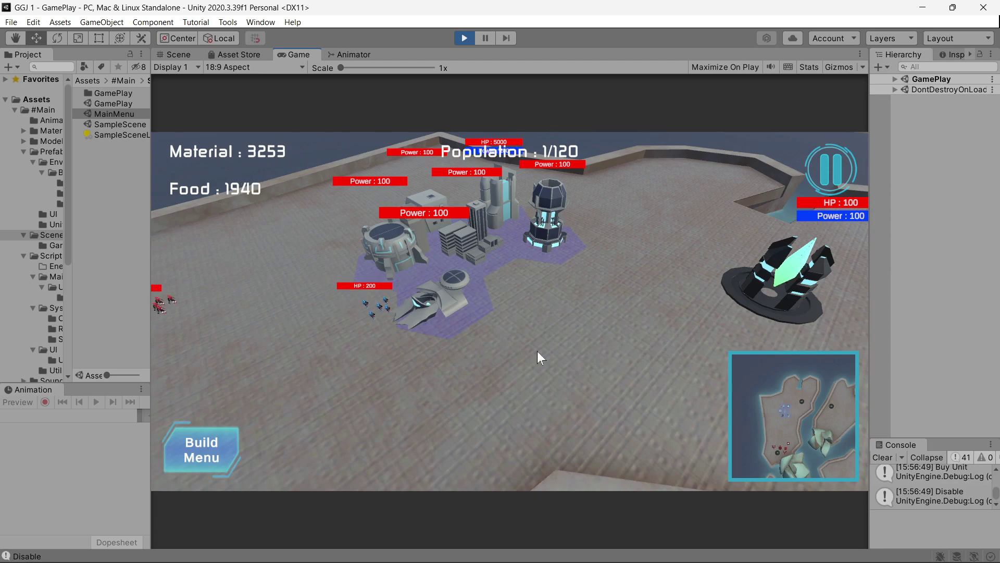
- Train an HP : 600 tank from the barrack, bringing population to 3/120
key("a")
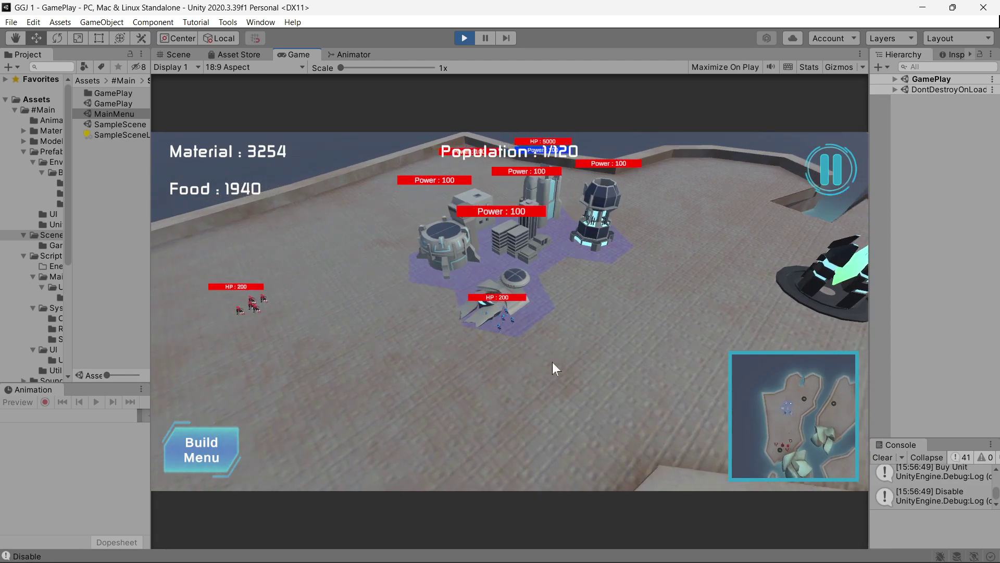
left_click(438, 264)
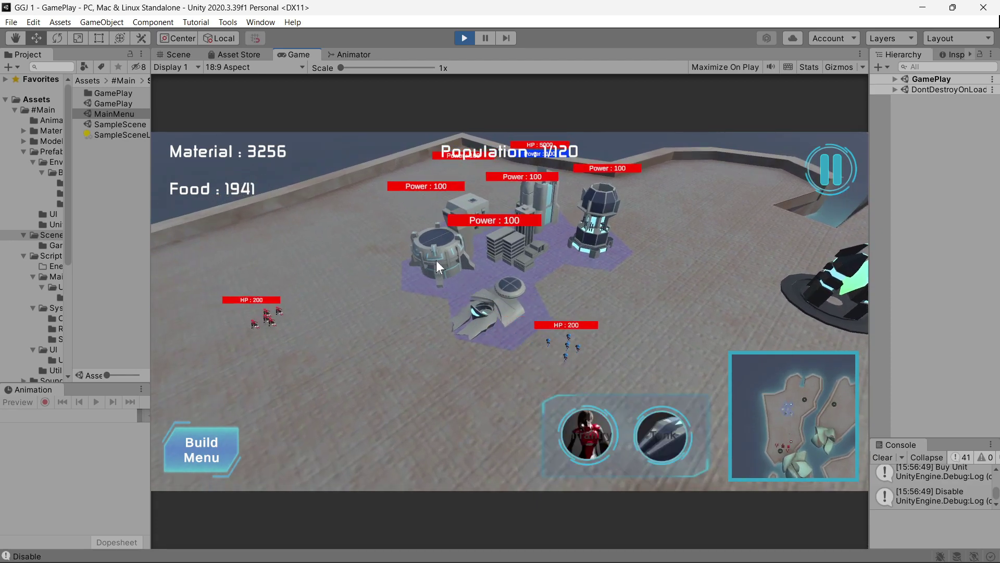
left_click(649, 430)
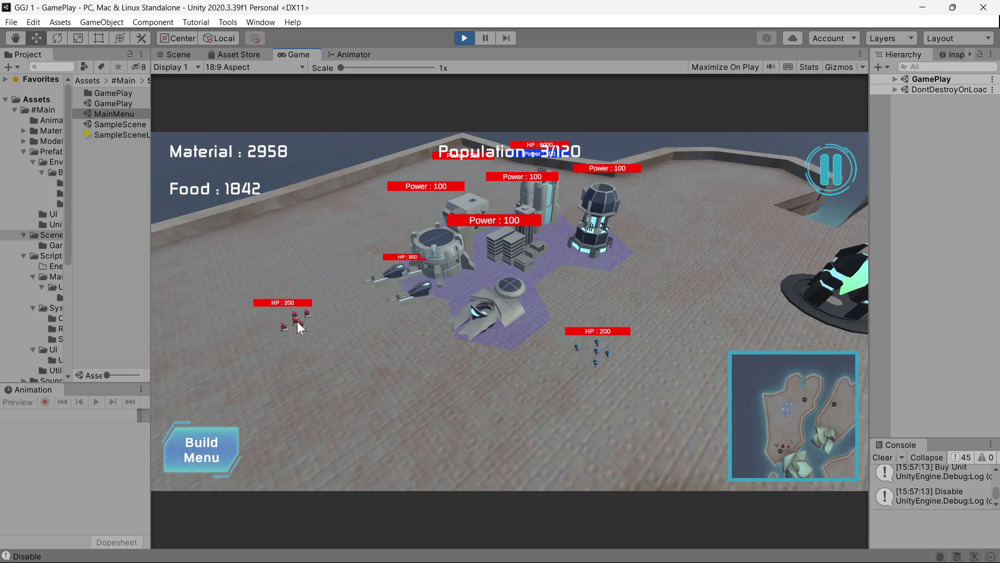
- Pan and zoom the camera right to follow the units advancing on the enemy turret
scroll(365, 331, "up", 2)
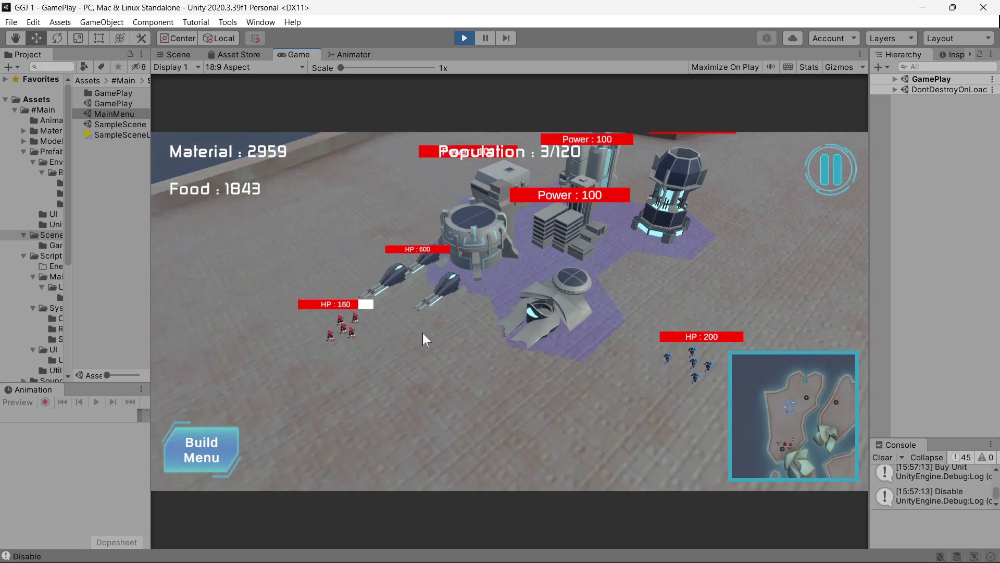
scroll(423, 333, "up", 2)
key("d")
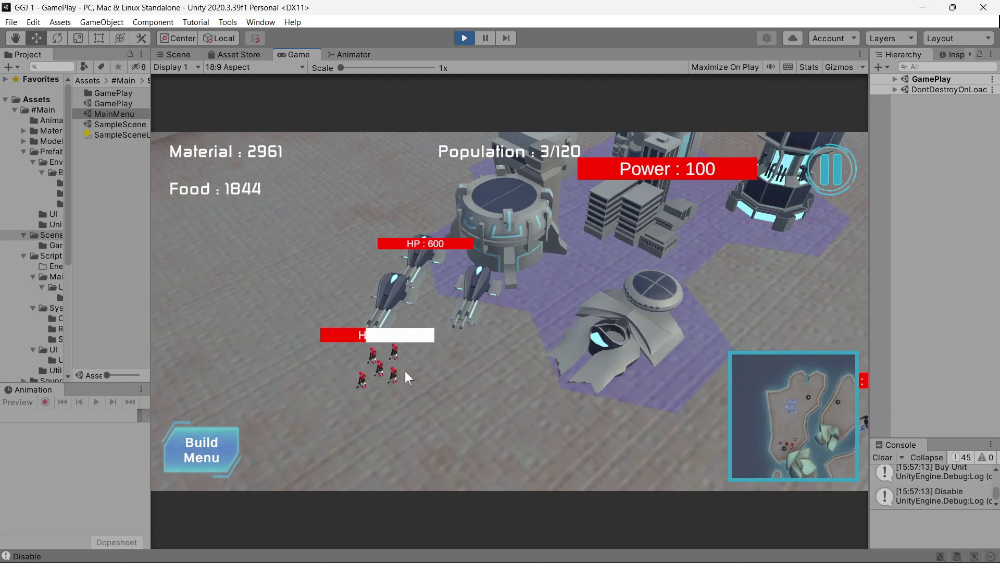
key("d")
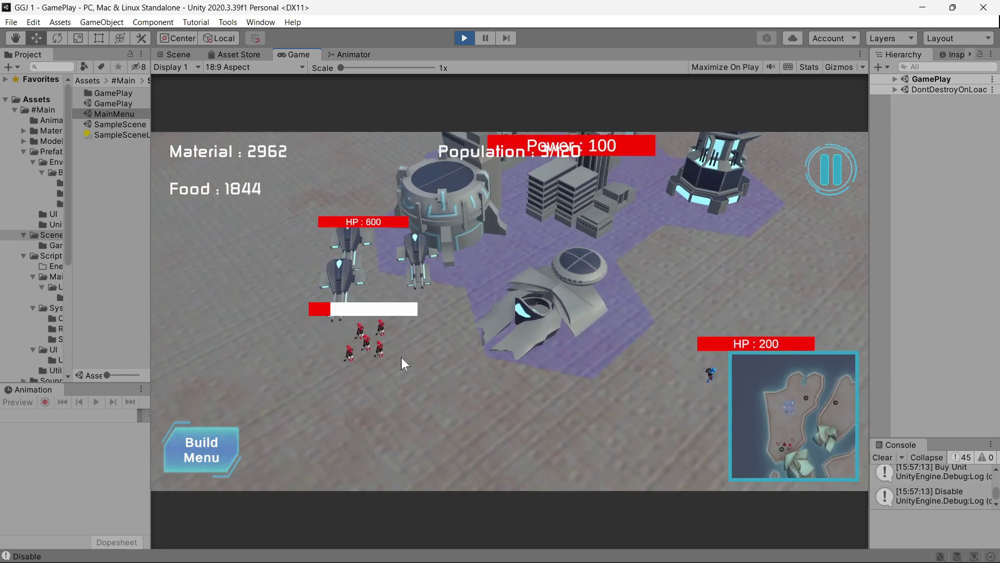
scroll(413, 354, "down", 3)
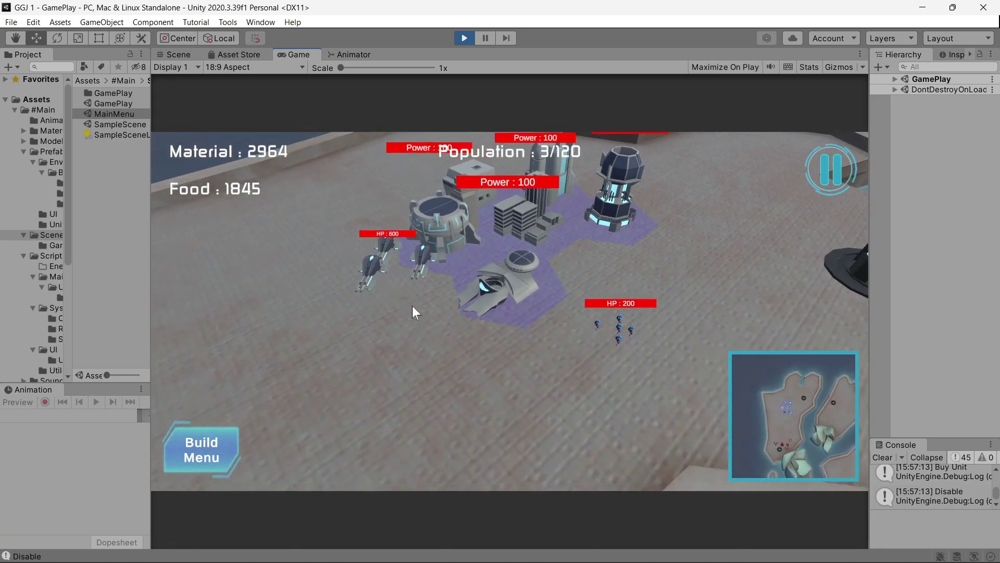
key("d")
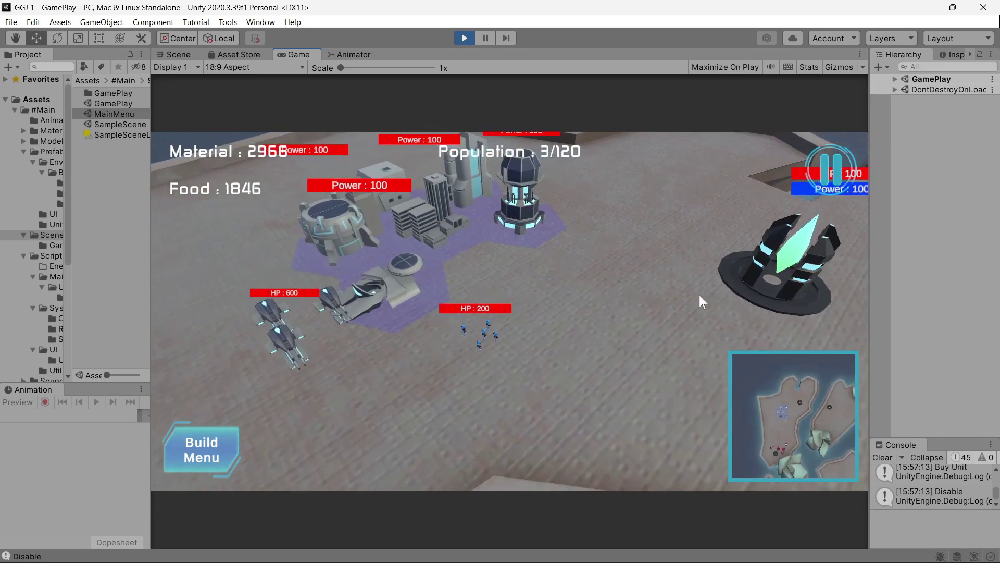
scroll(699, 301, "down", 2)
scroll(730, 290, "up", 2)
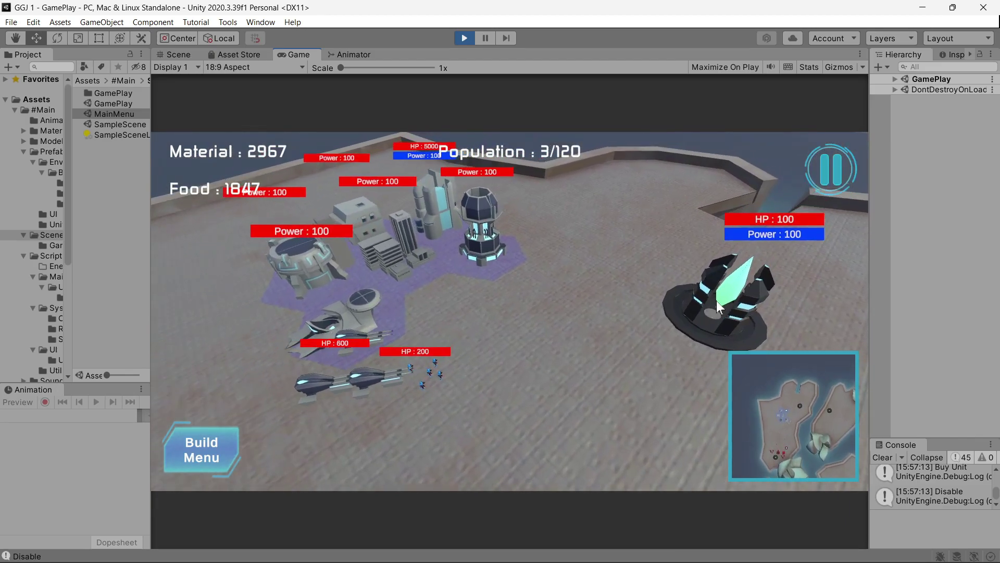
scroll(719, 308, "down", 2)
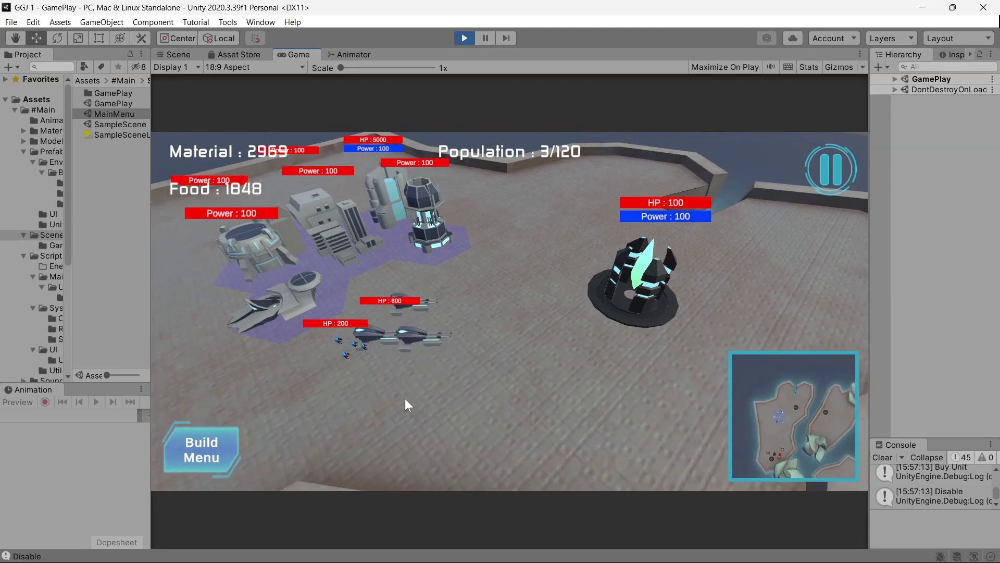
key("d")
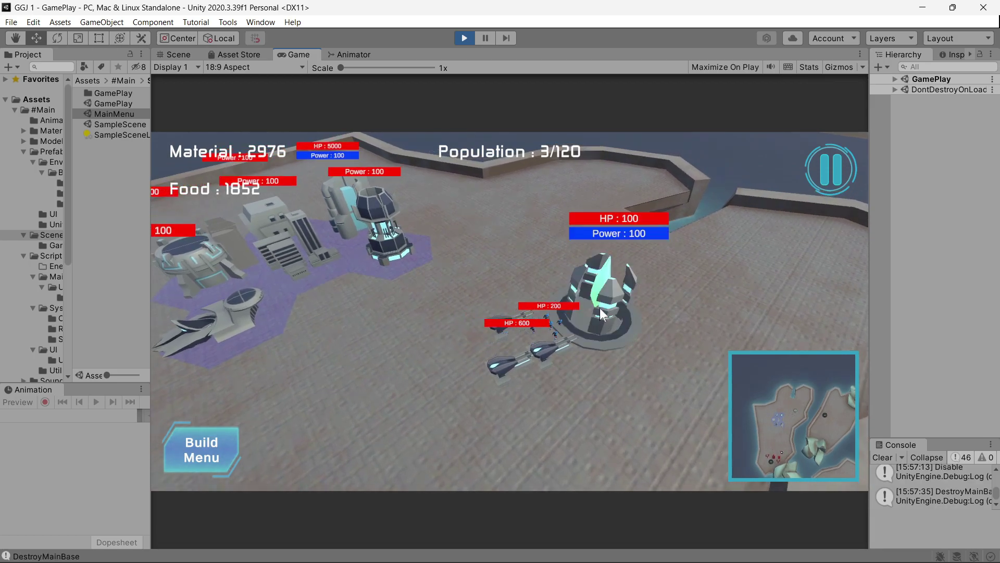
- Place two block resource buildings, one next to the base and one near the turret
left_click(208, 444)
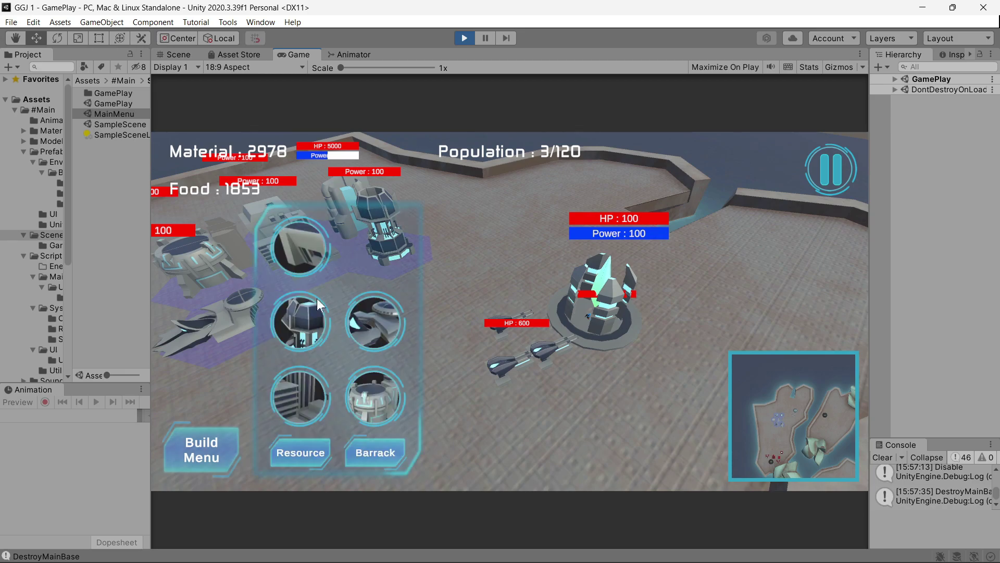
left_click(302, 254)
left_click(438, 280)
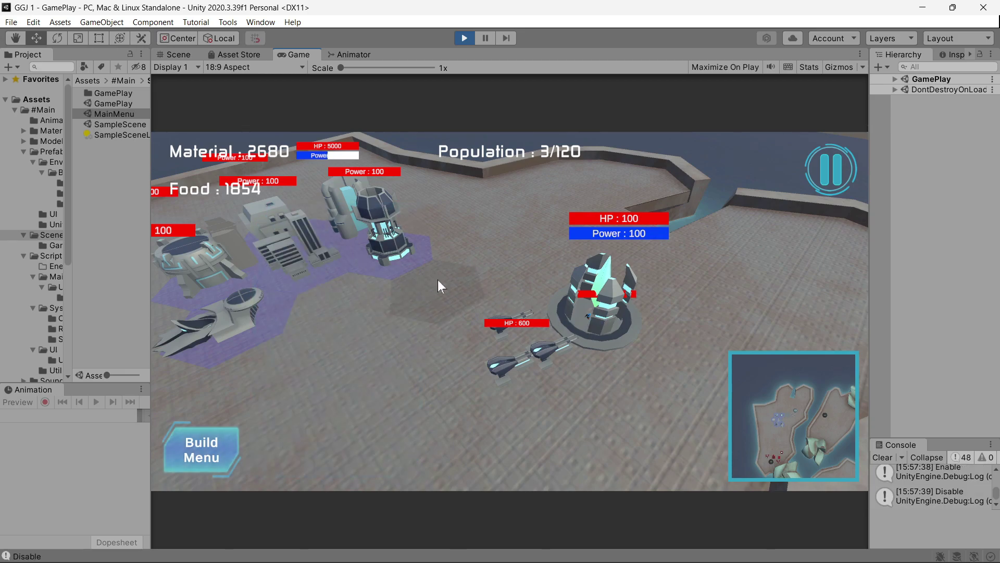
left_click(179, 466)
left_click(300, 248)
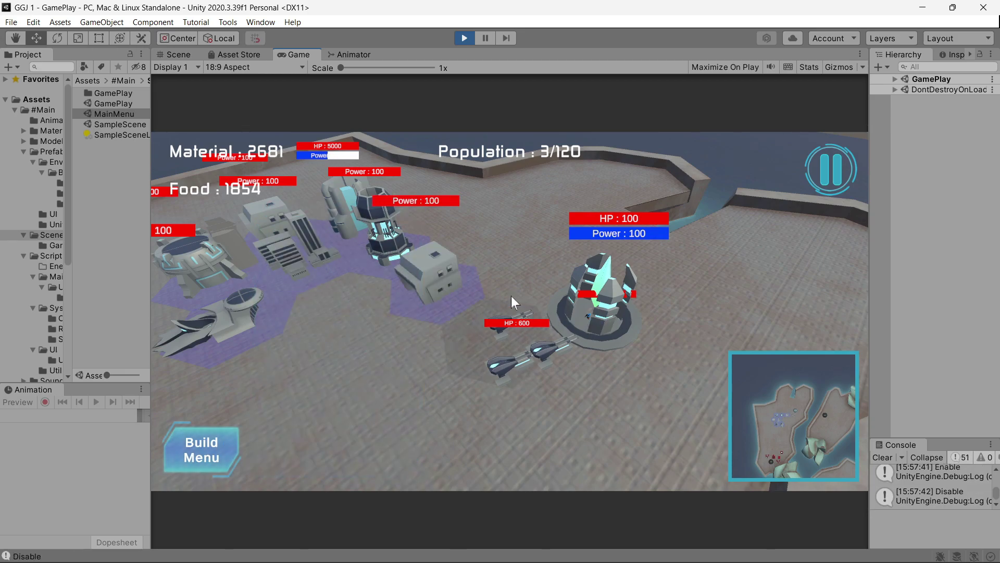
left_click(511, 296)
- Add a tower in front of the base, regroup the gunships, and buy another gunship
left_click(180, 440)
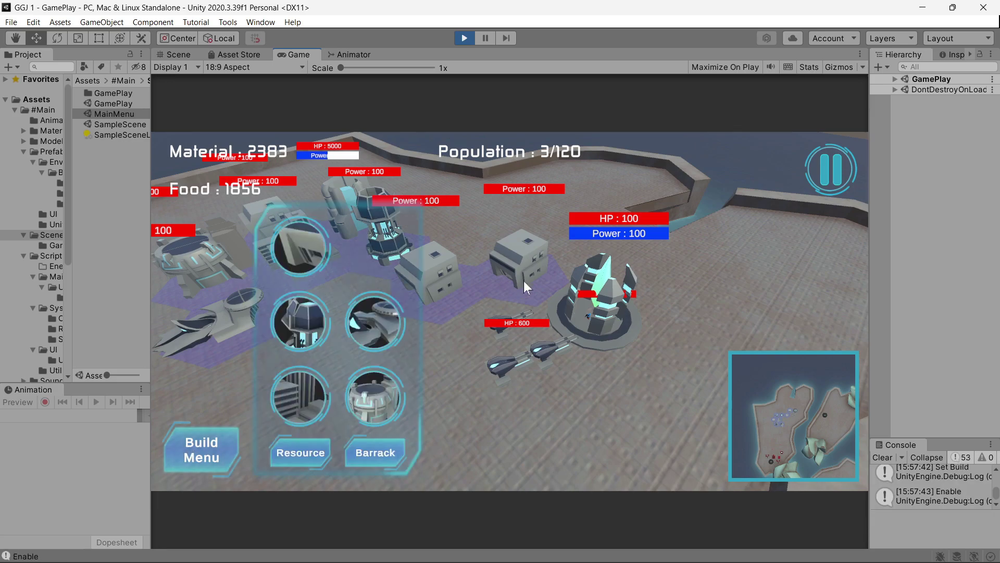
left_click(321, 317)
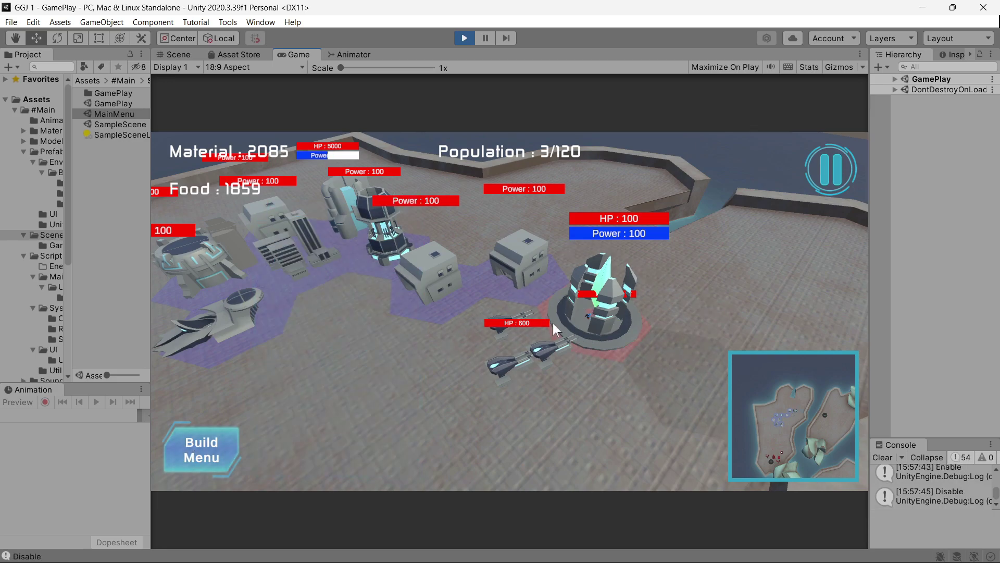
right_click(491, 326)
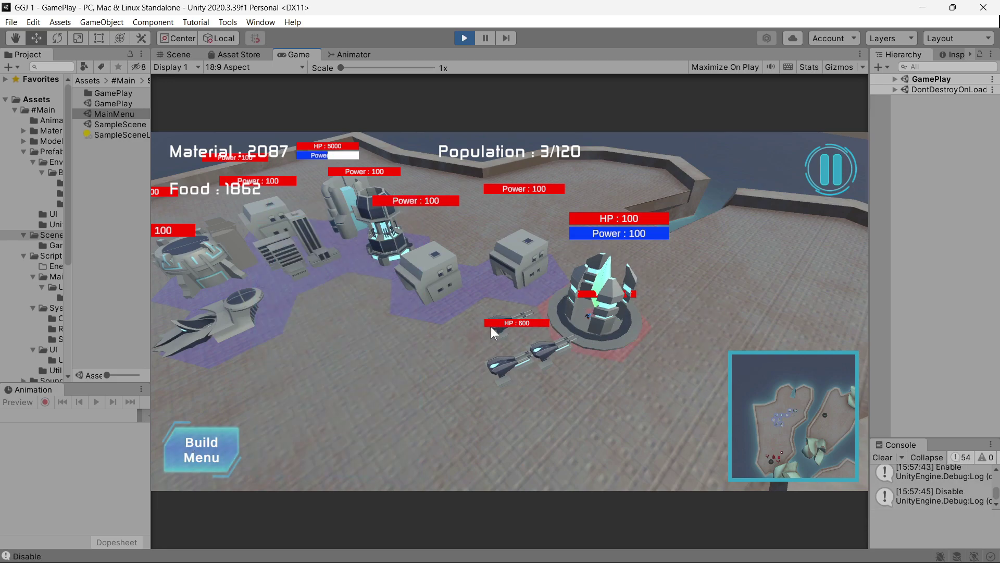
left_click(389, 349)
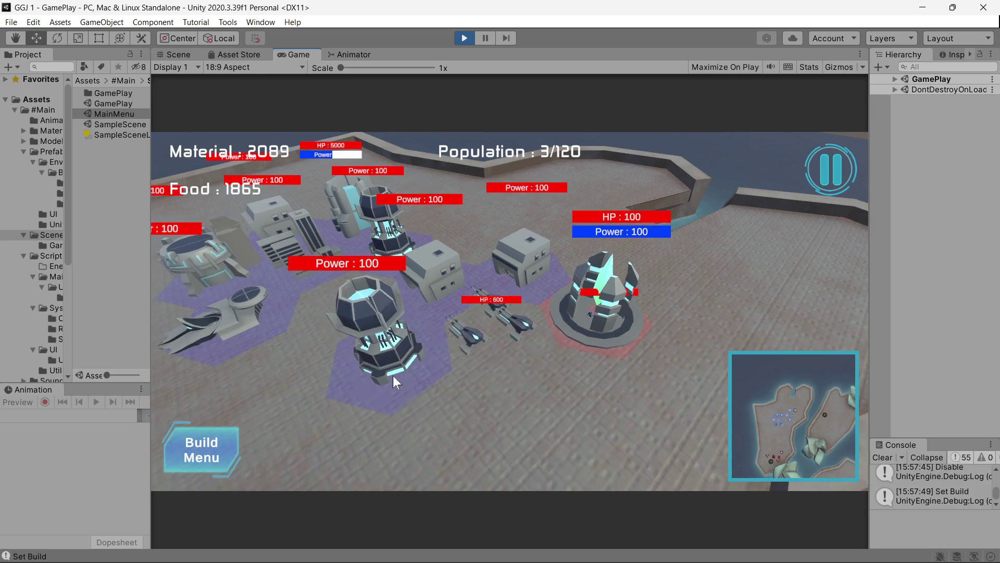
mouse_move(510, 315)
middle_mouse_down()
mouse_move(290, 347)
mouse_move(447, 242)
middle_mouse_up()
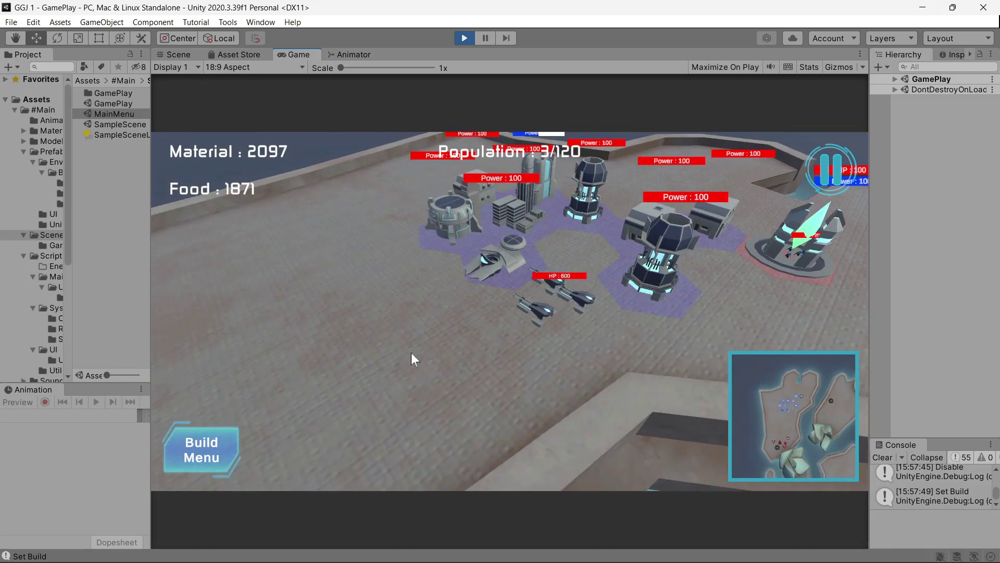
left_click(455, 229)
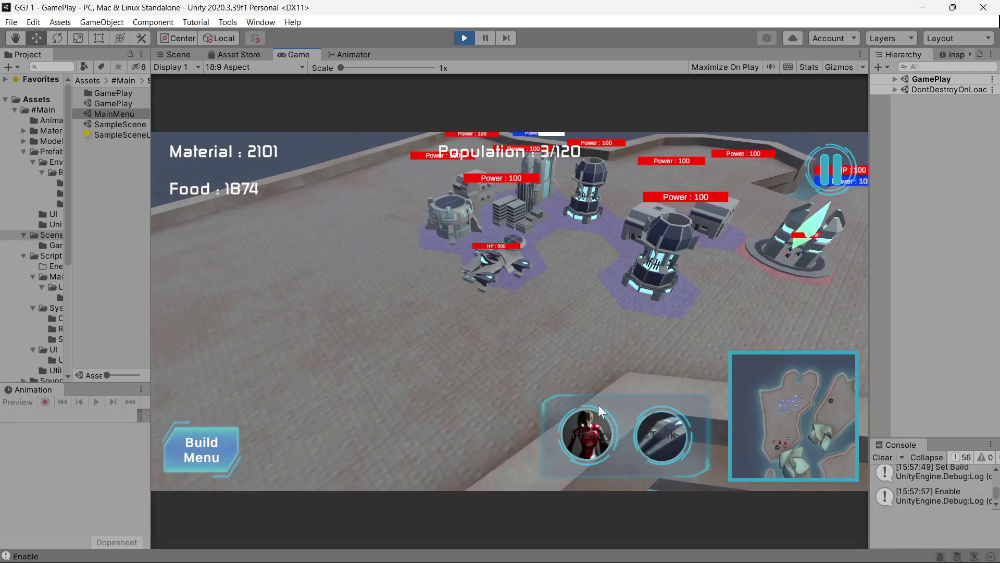
left_click(676, 432)
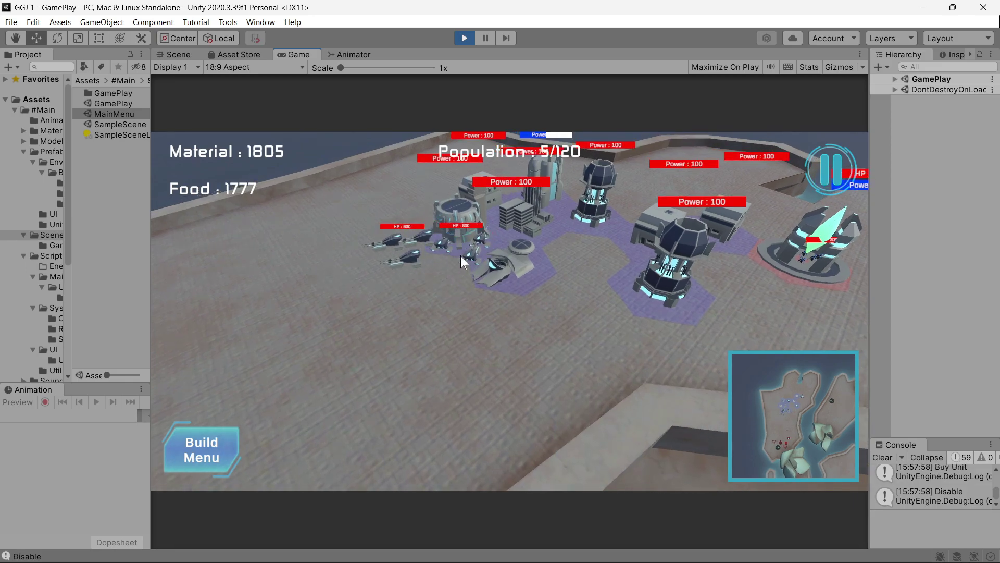
- Buy more gunships and a new infantry squad, reaching 8/120 population
key("a")
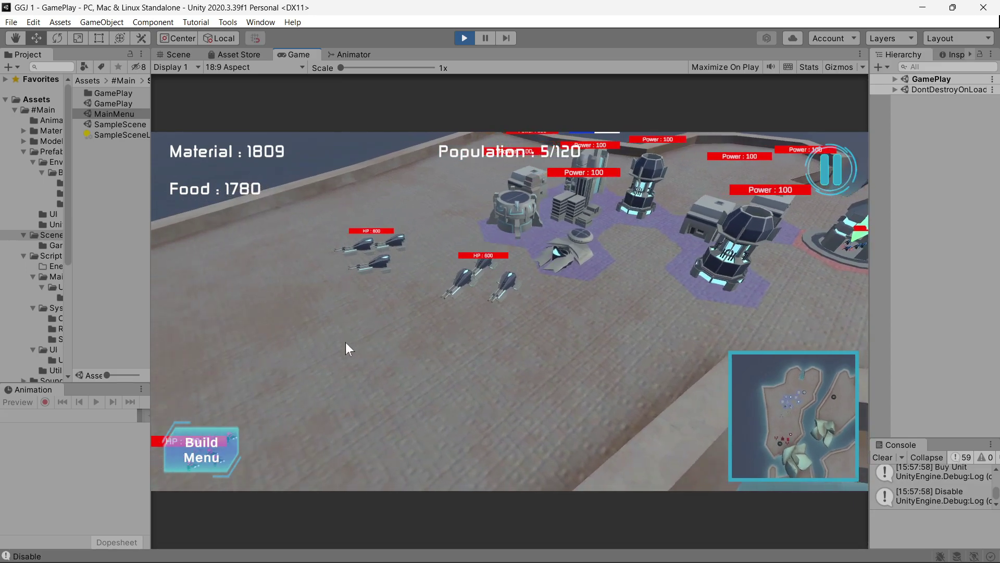
key("a")
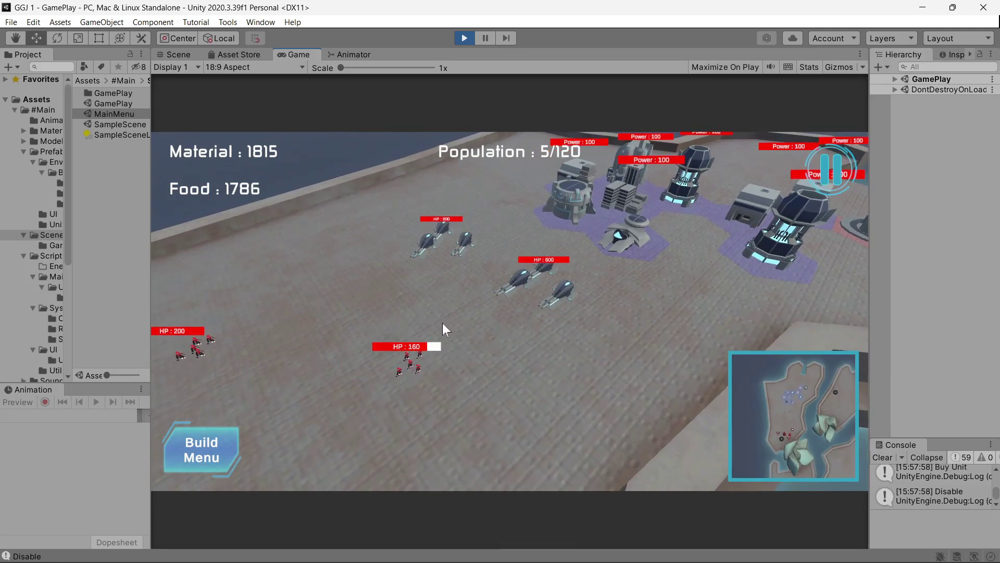
key("a")
key("a")
left_click(587, 205)
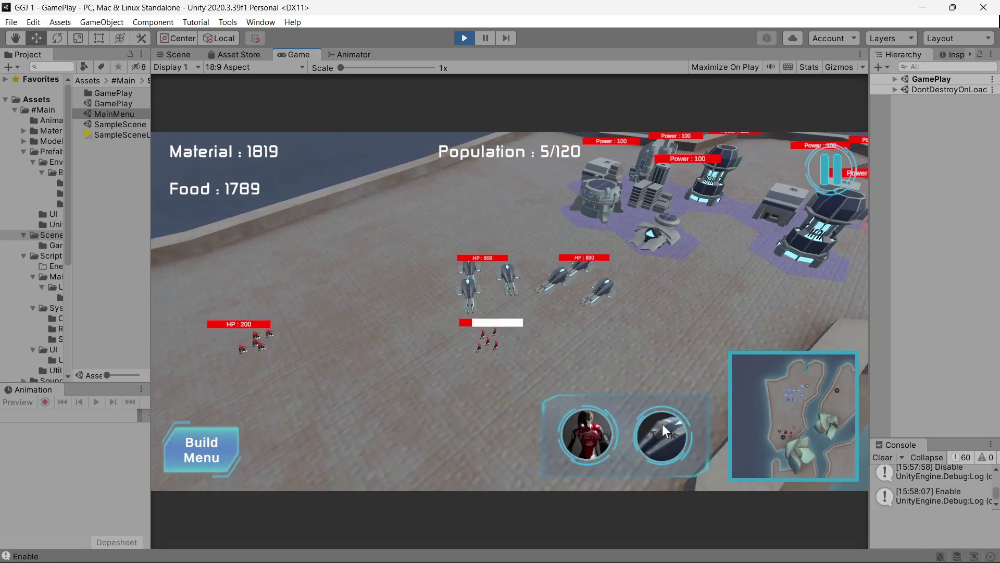
left_click(397, 281)
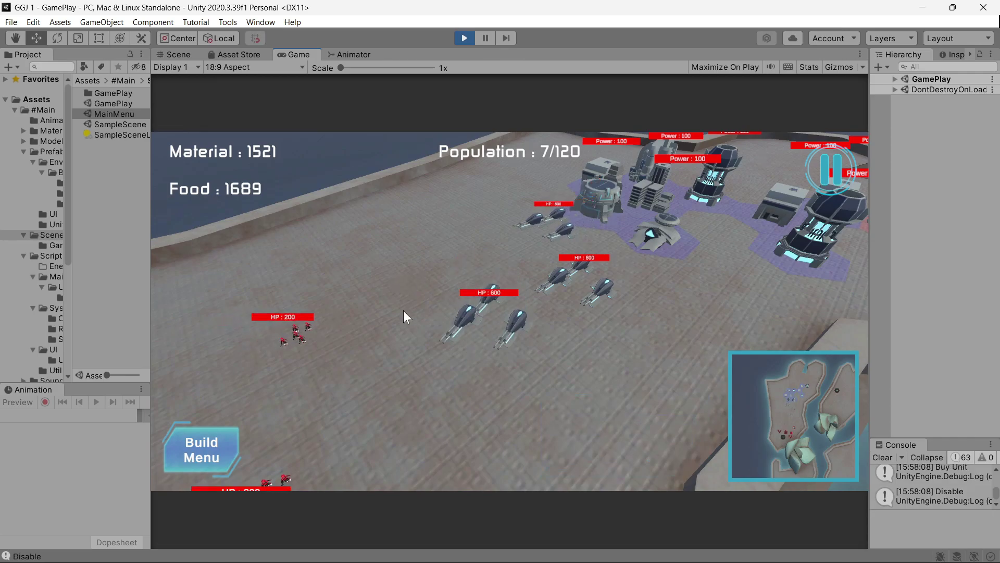
key("a")
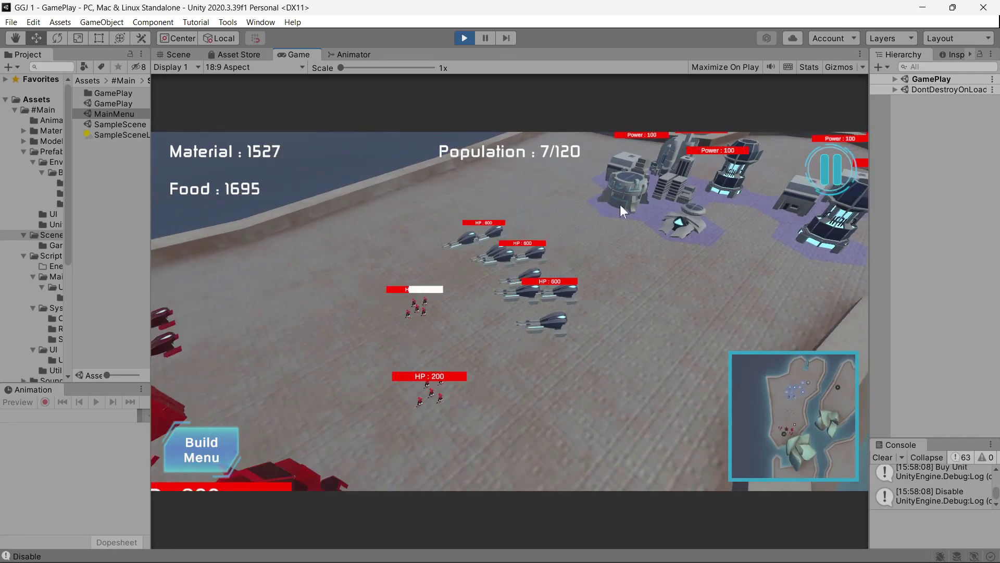
left_click(620, 205)
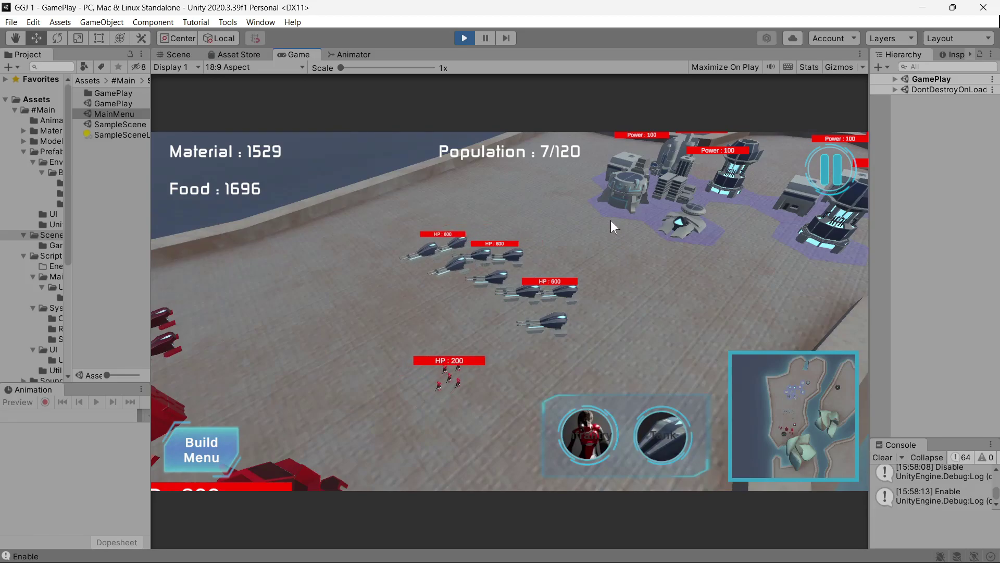
left_click(586, 428)
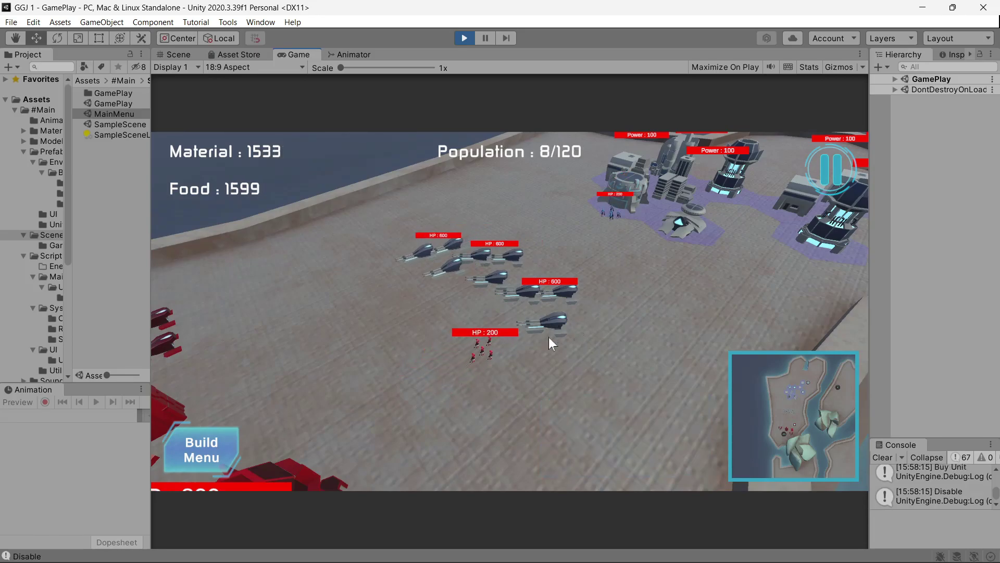
- Pan the camera to follow the army onto the red enemy base
key("s")
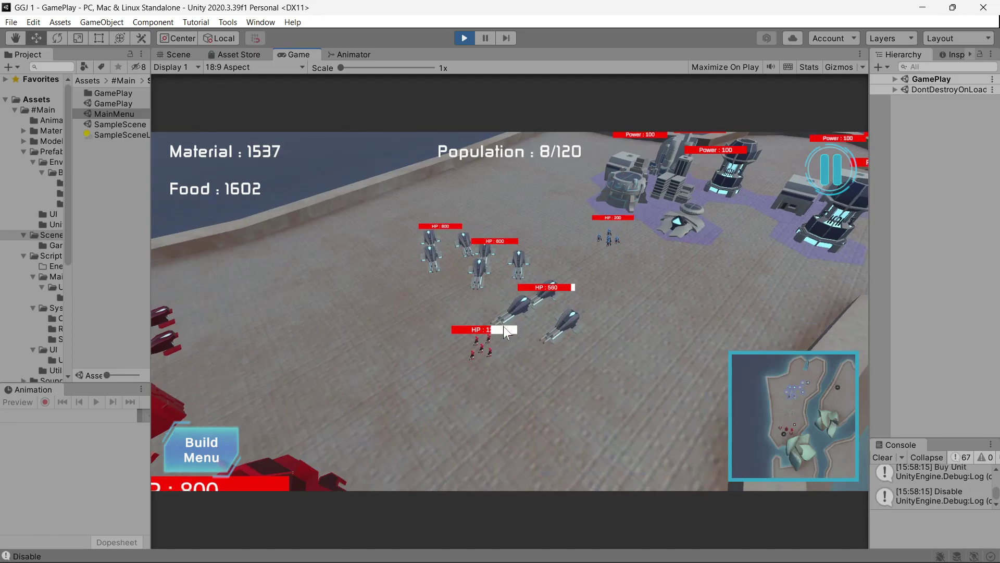
key("d")
key("s")
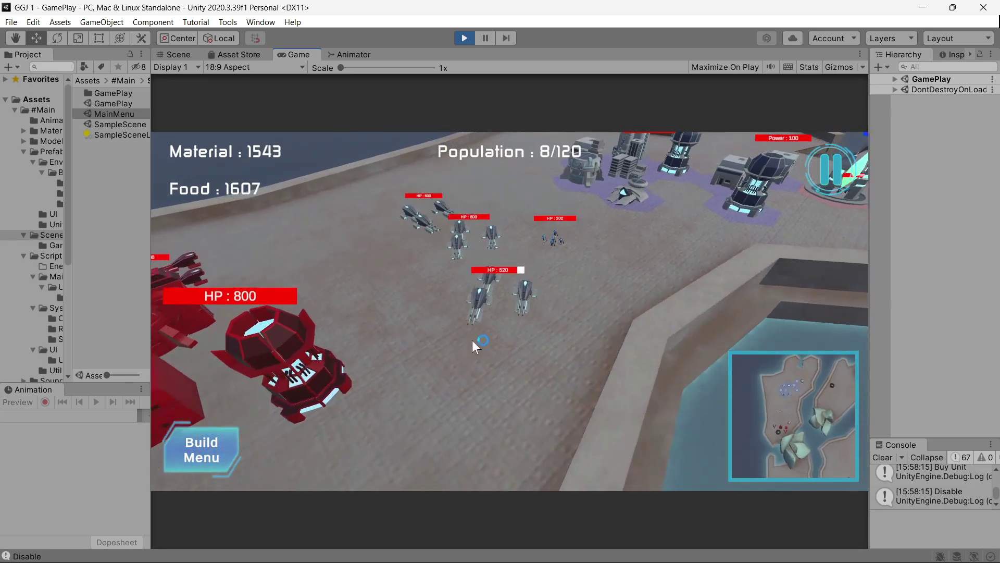
key("a")
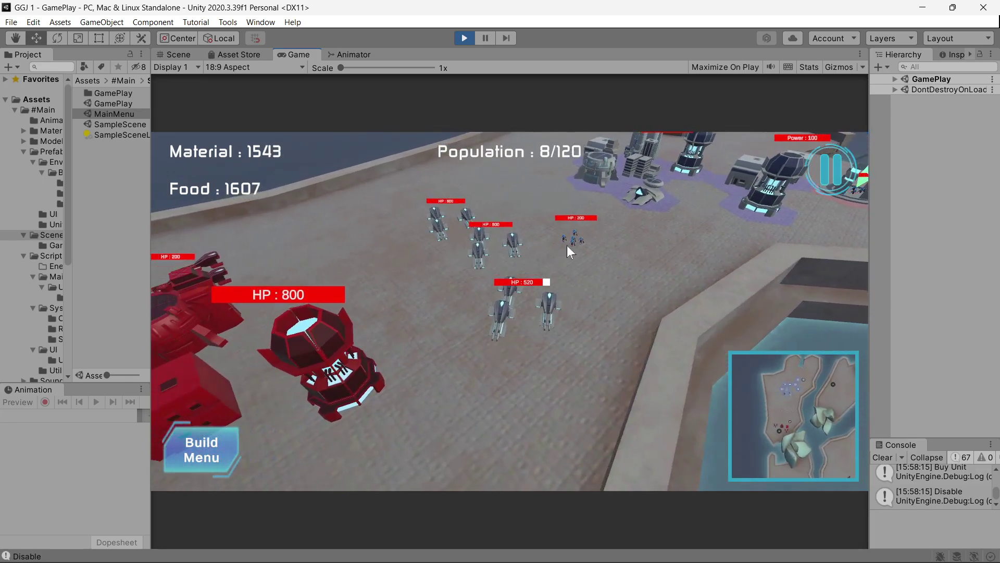
key("a")
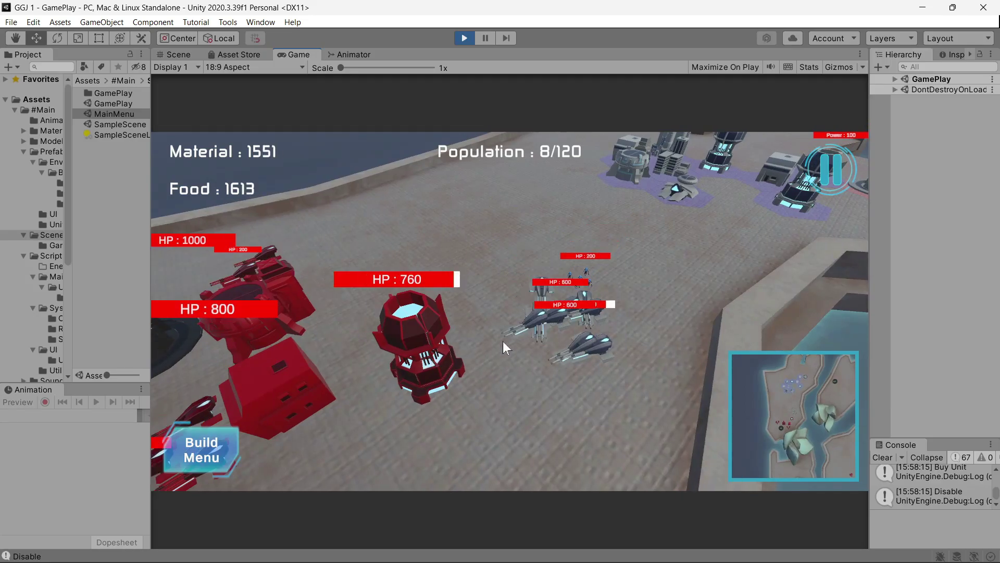
- Pan left over the enemy base while the army destroys the red tower
key("a")
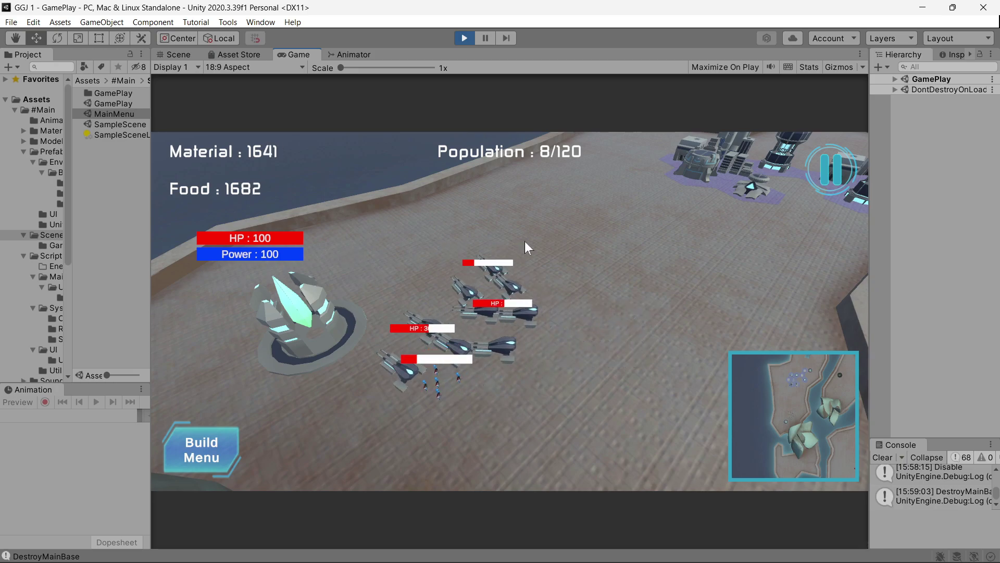
- Pan and zoom the camera from the rocky area past the rocks back to the player's base cluster
key("d")
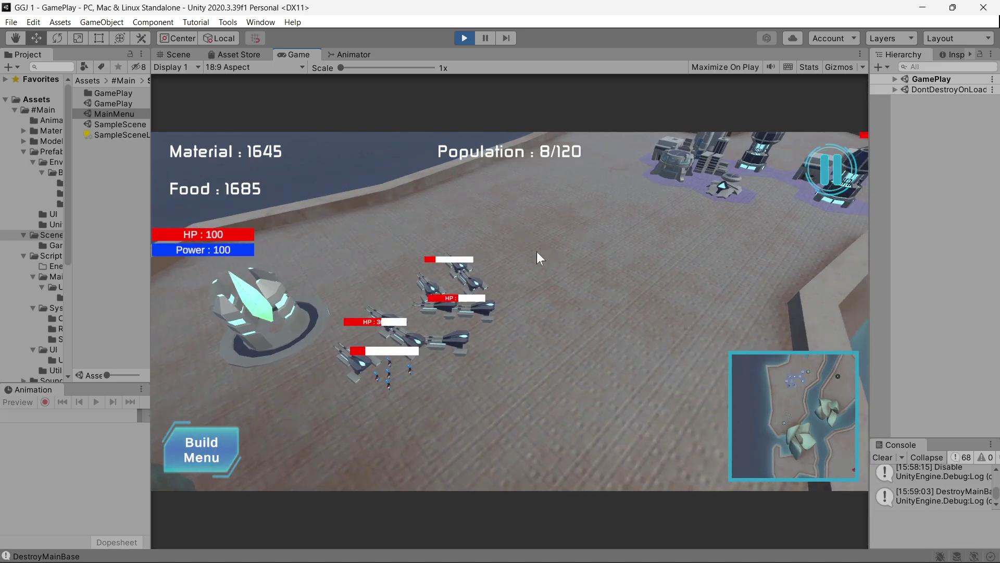
scroll(367, 312, "down", 5)
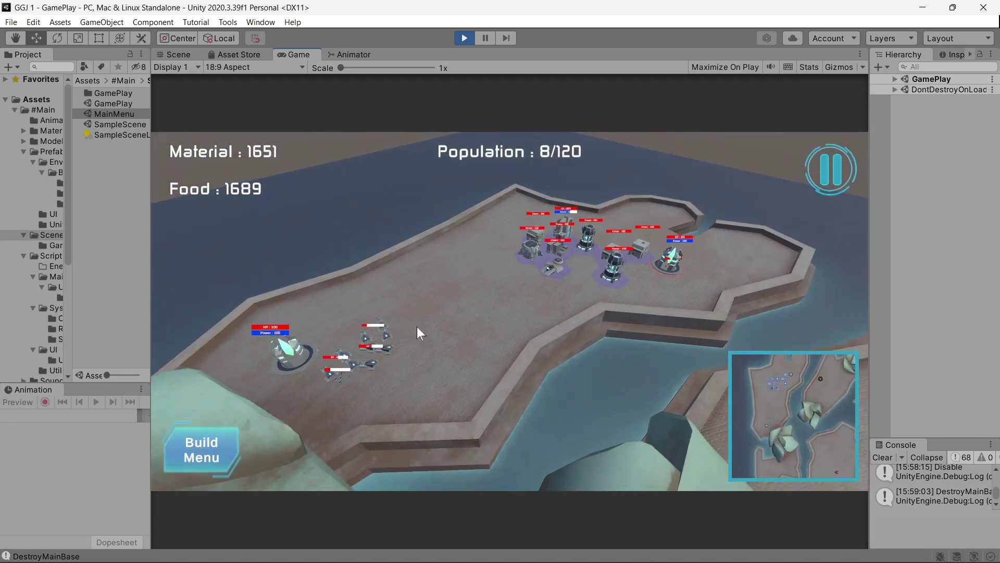
key("d")
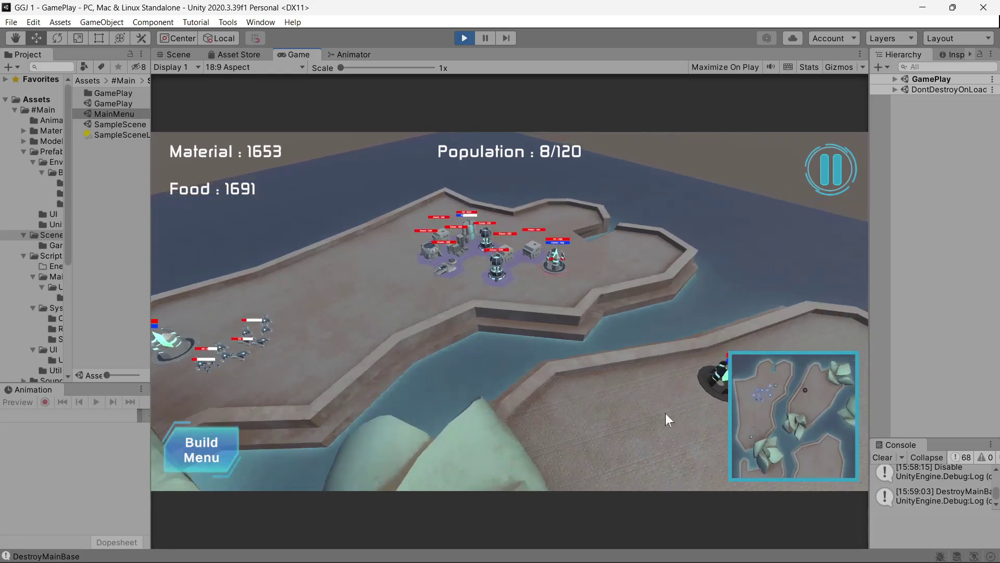
key("d")
key("s")
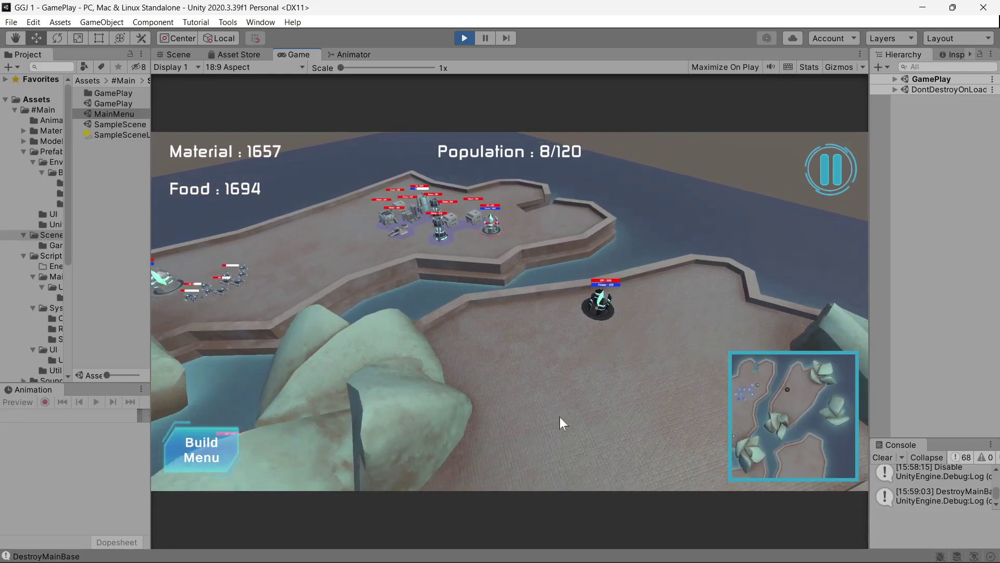
key("s")
key("a")
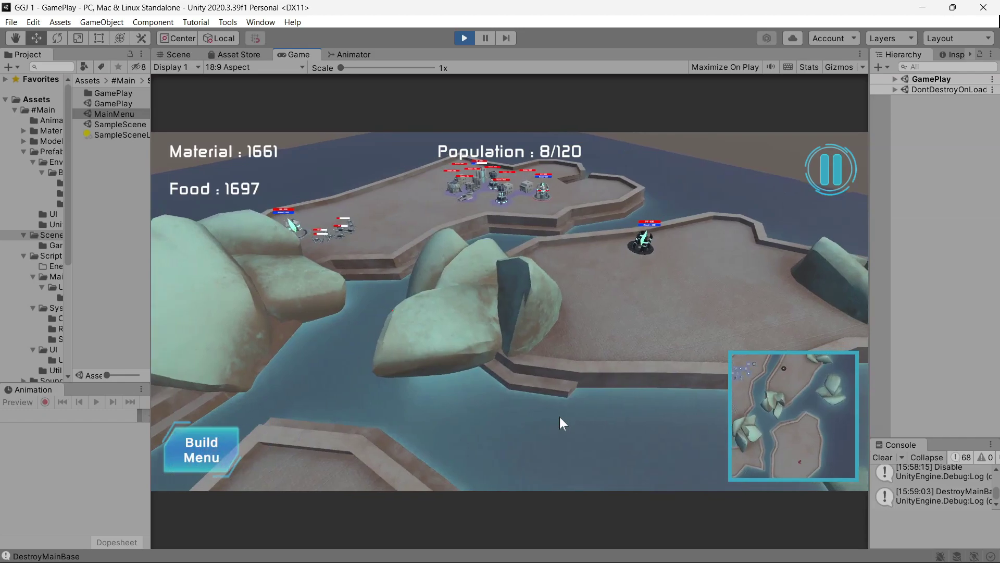
key("w")
key("a")
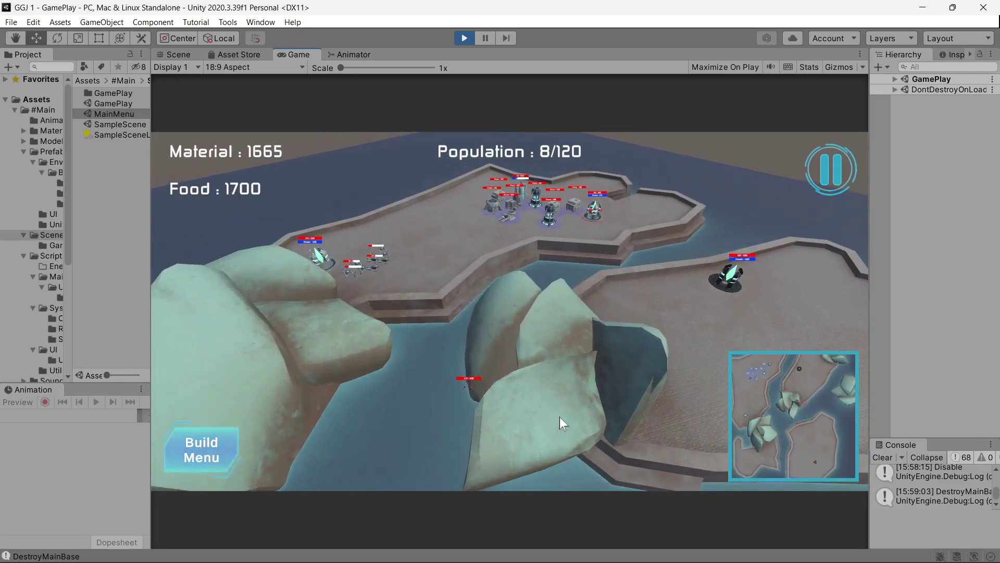
key("w")
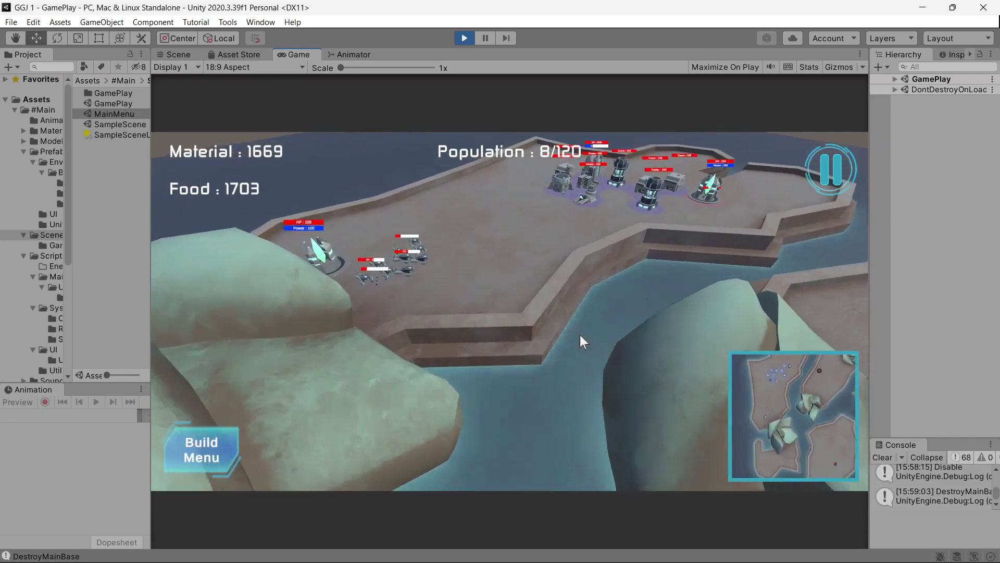
key("w")
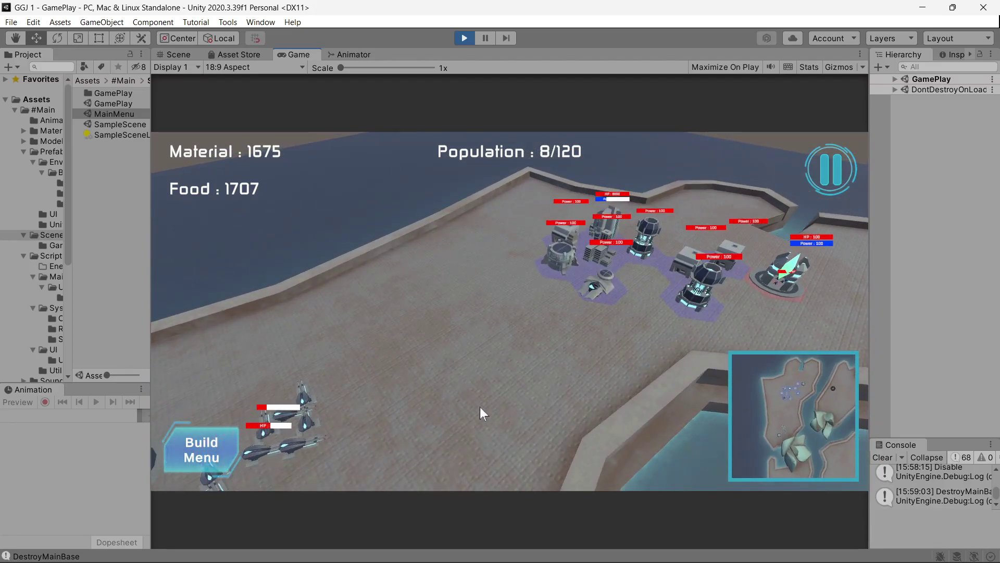
- Build a power tower beside the base
left_click(217, 428)
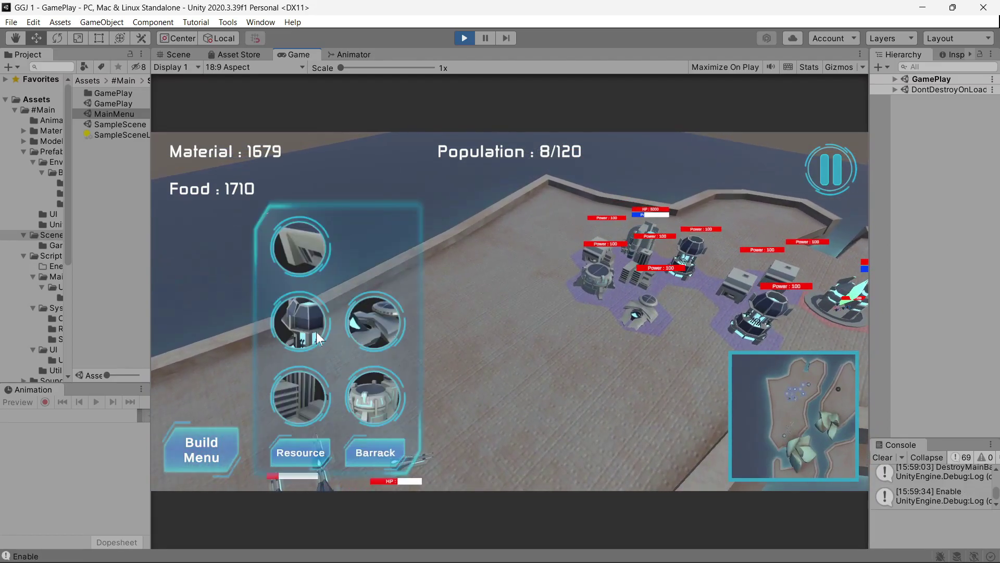
left_click(317, 332)
left_click(557, 304)
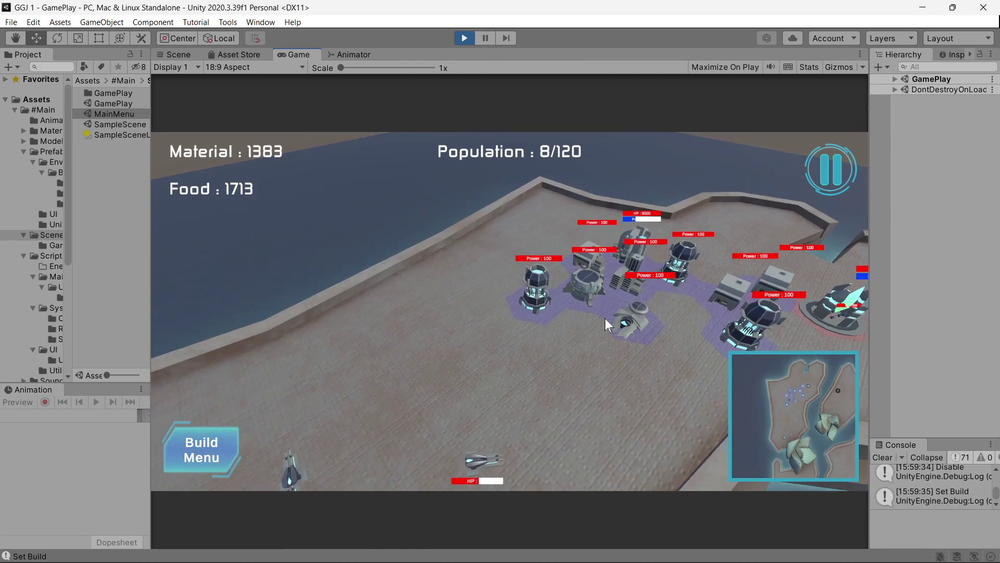
- Place a second turret building at the base's lower left
key("d")
scroll(526, 337, "up", 3)
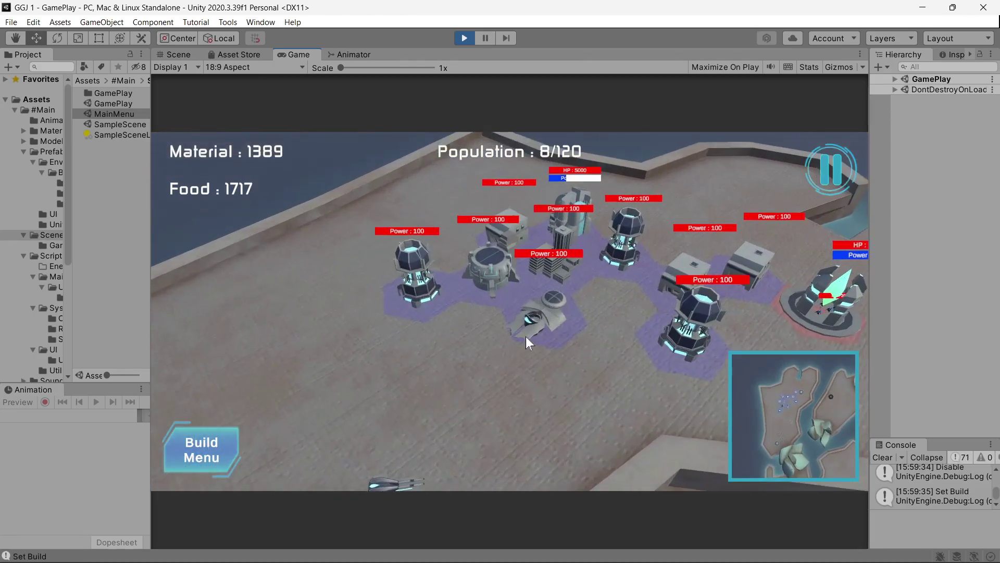
left_click(223, 442)
left_click(359, 375)
left_click(480, 344)
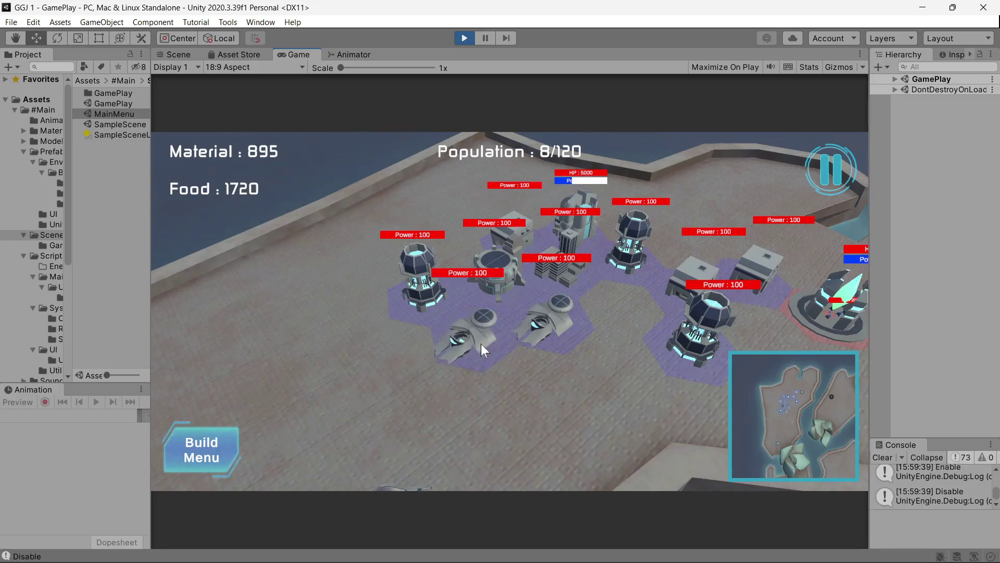
- Place the white block building left of the turrets
left_click(202, 449)
left_click(304, 265)
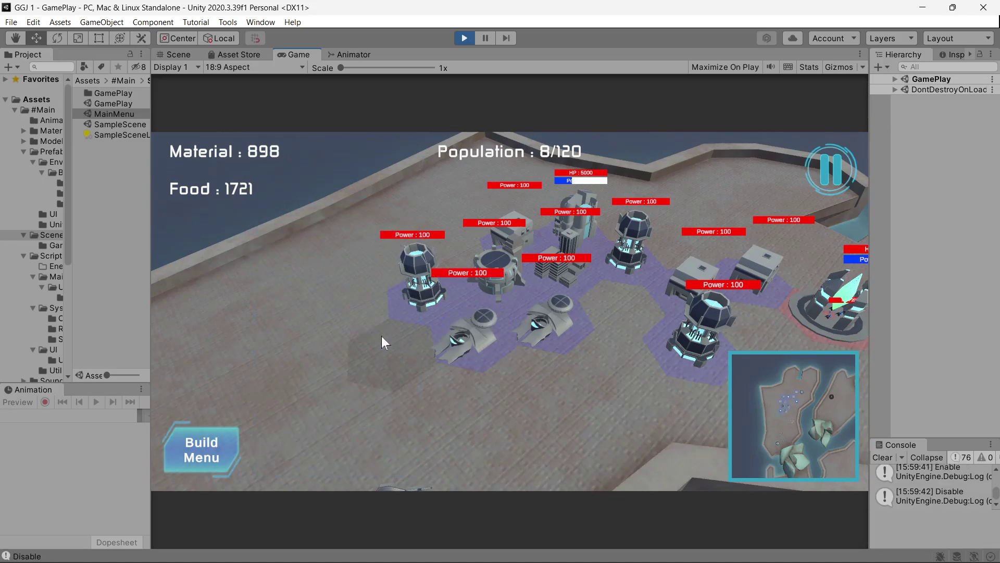
left_click(381, 336)
scroll(461, 343, "down", 3)
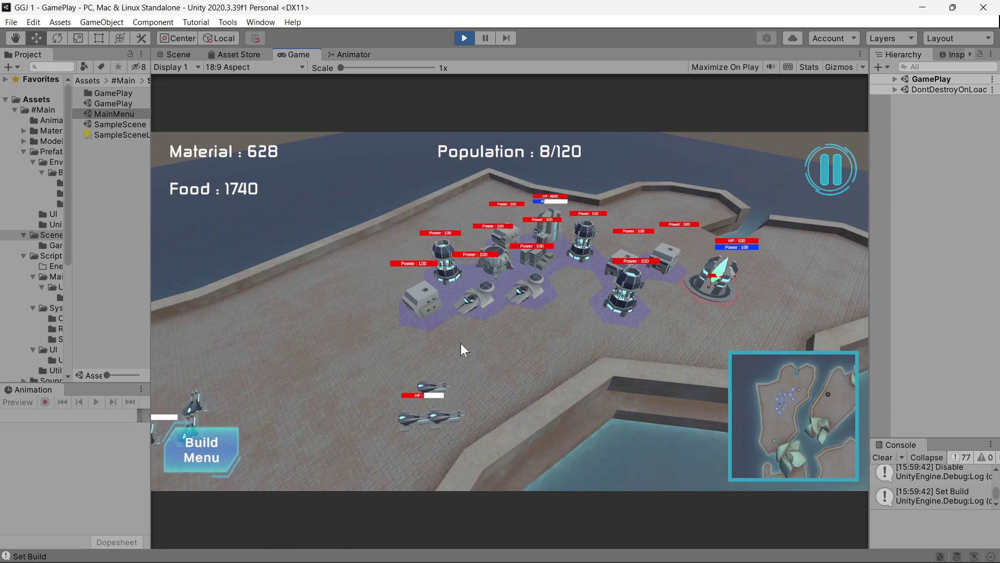
- Move both gunship groups to the ground just in front of the base
key("s")
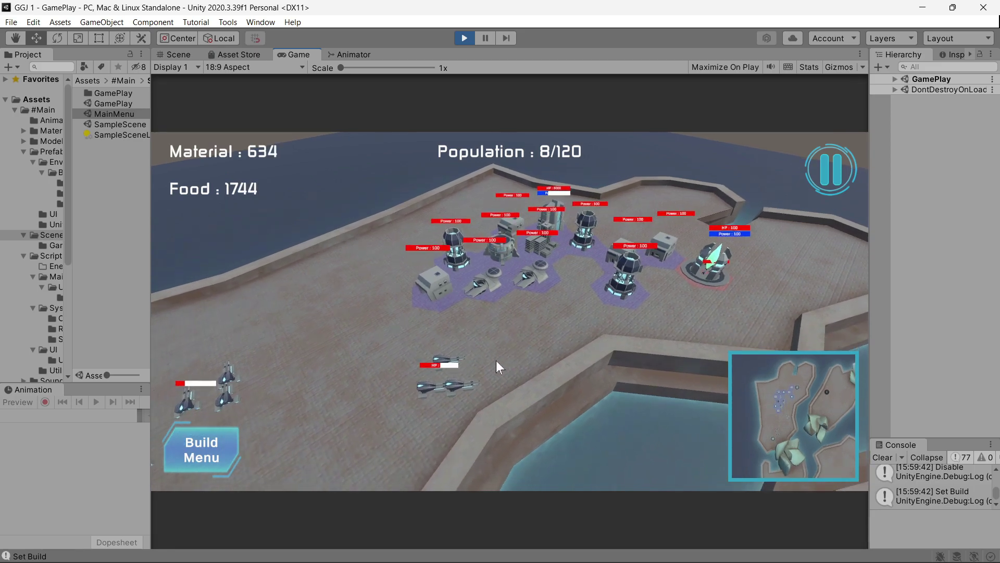
right_click(508, 329)
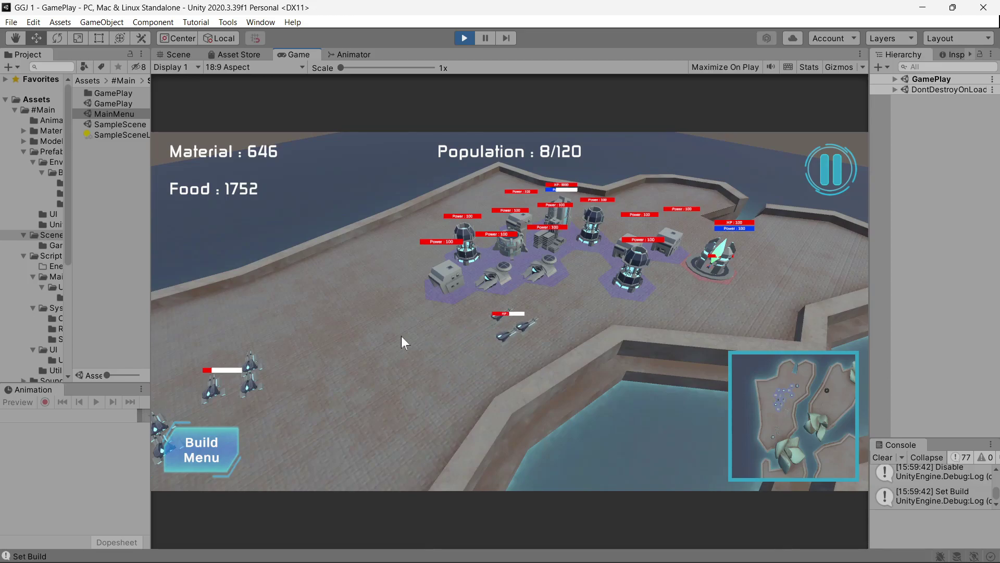
right_click(410, 348)
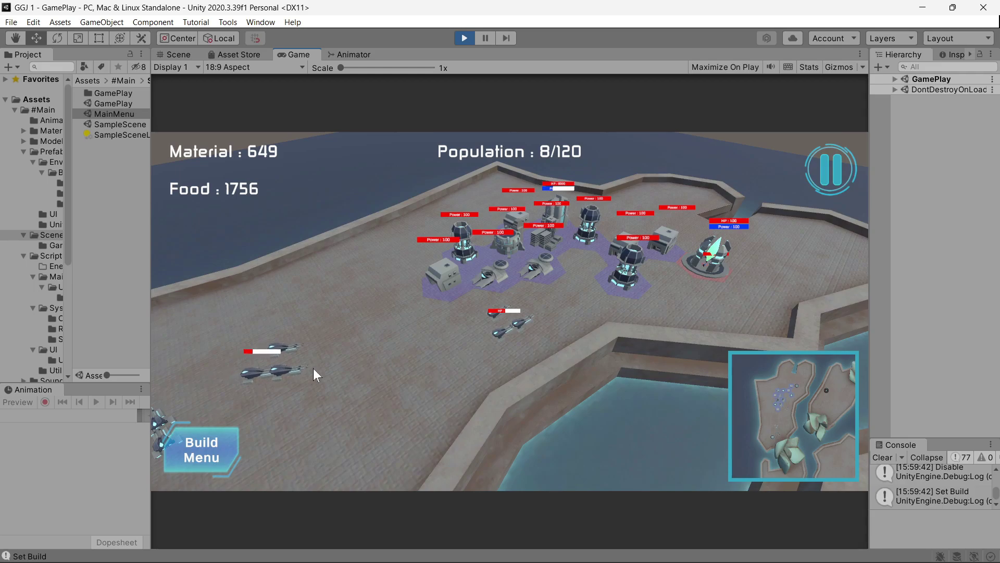
key("a")
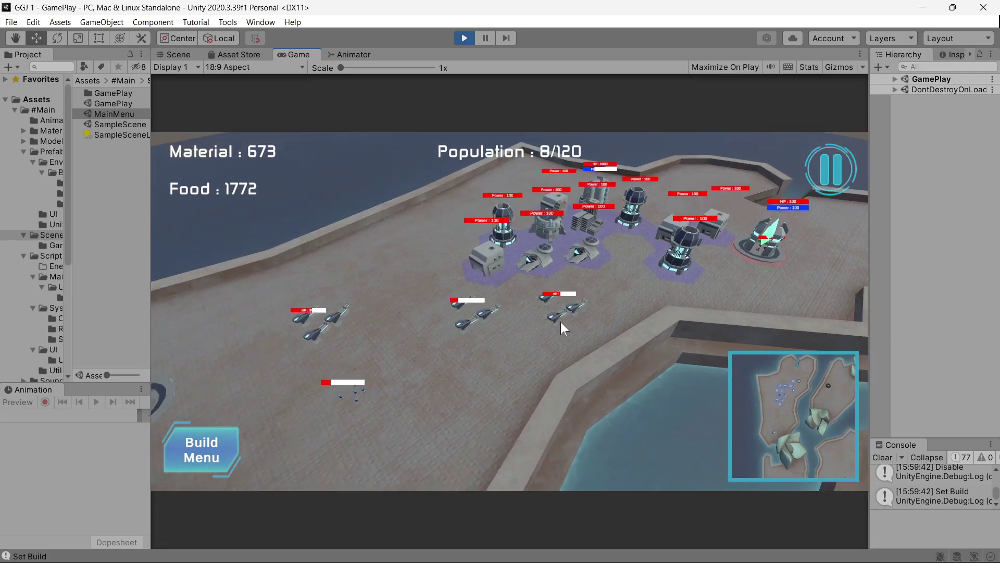
scroll(561, 323, "up", 3)
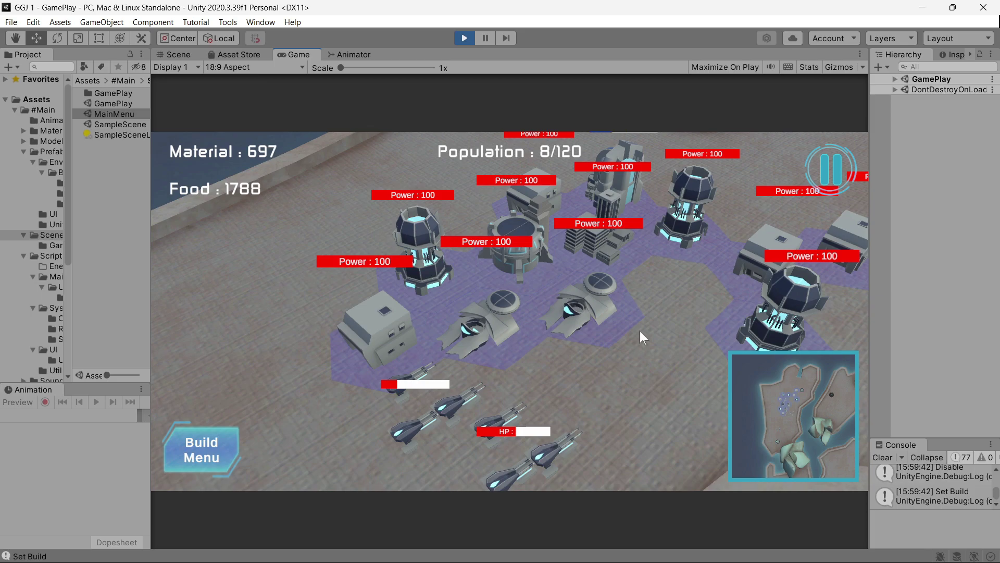
scroll(639, 330, "down", 3)
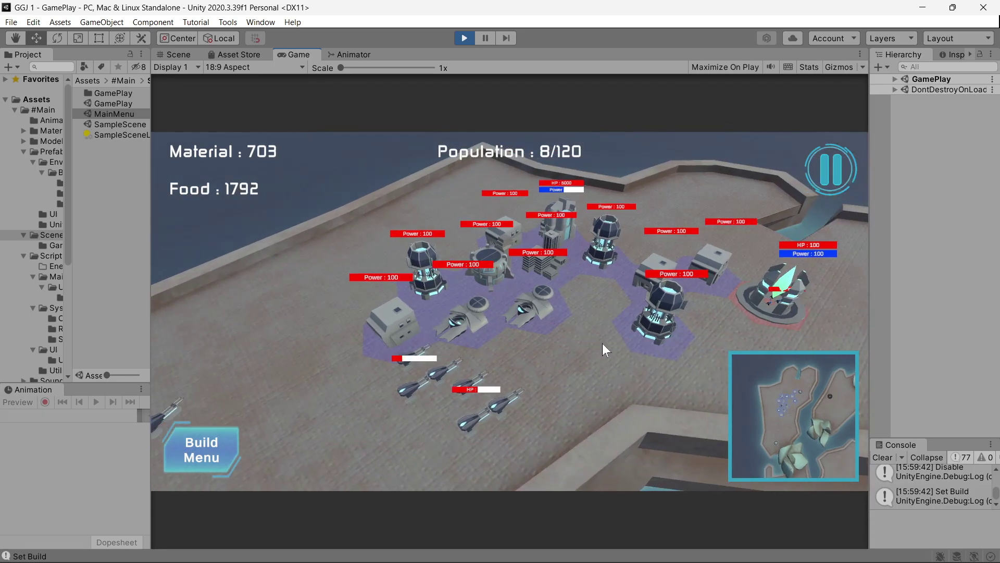
scroll(556, 342, "up", 5)
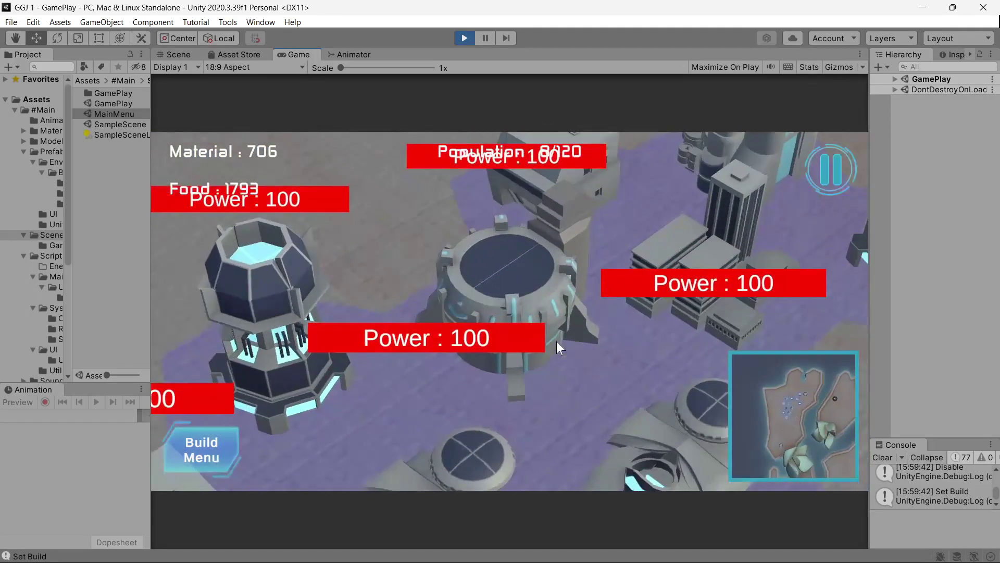
scroll(557, 342, "down", 3)
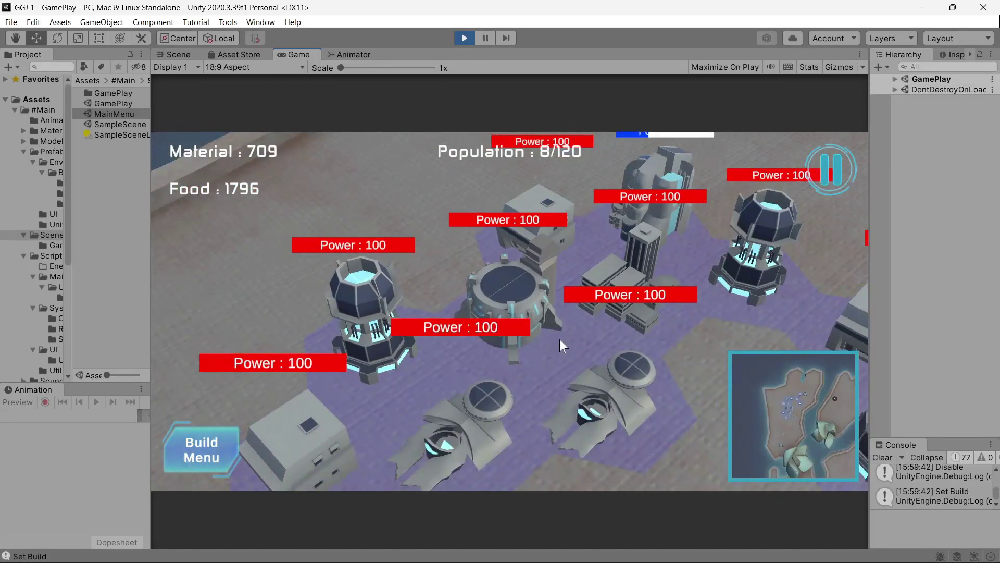
key("s")
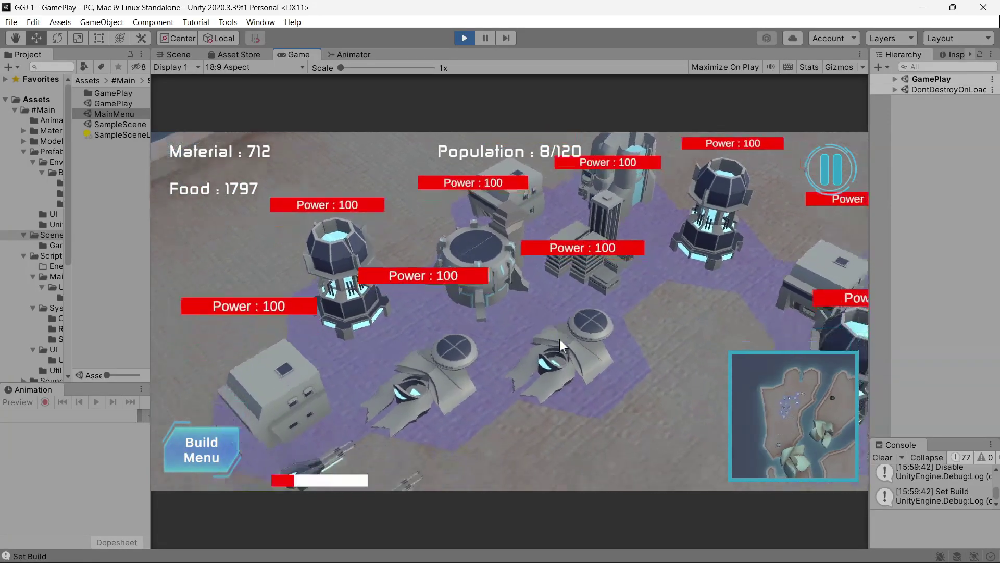
key("w")
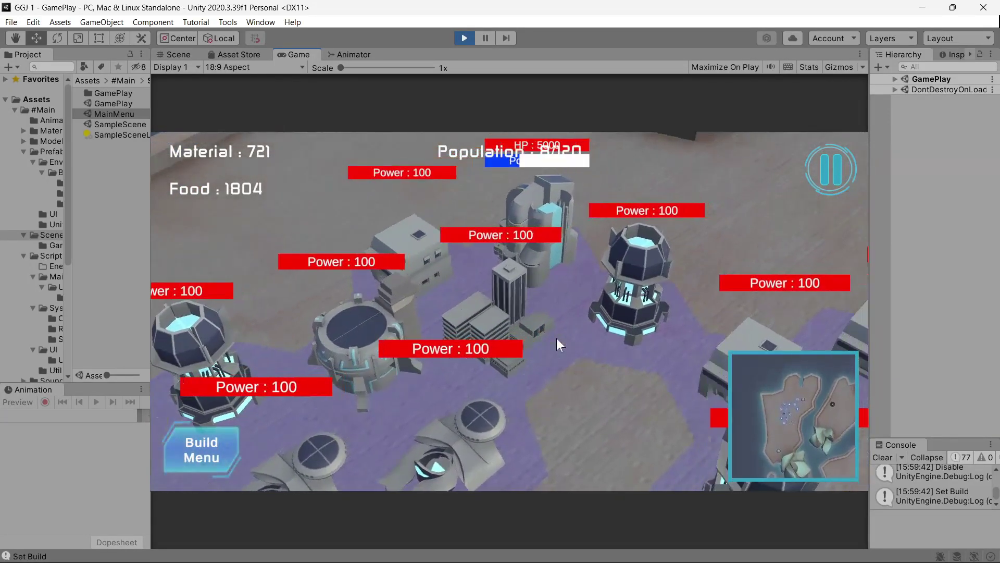
key("d")
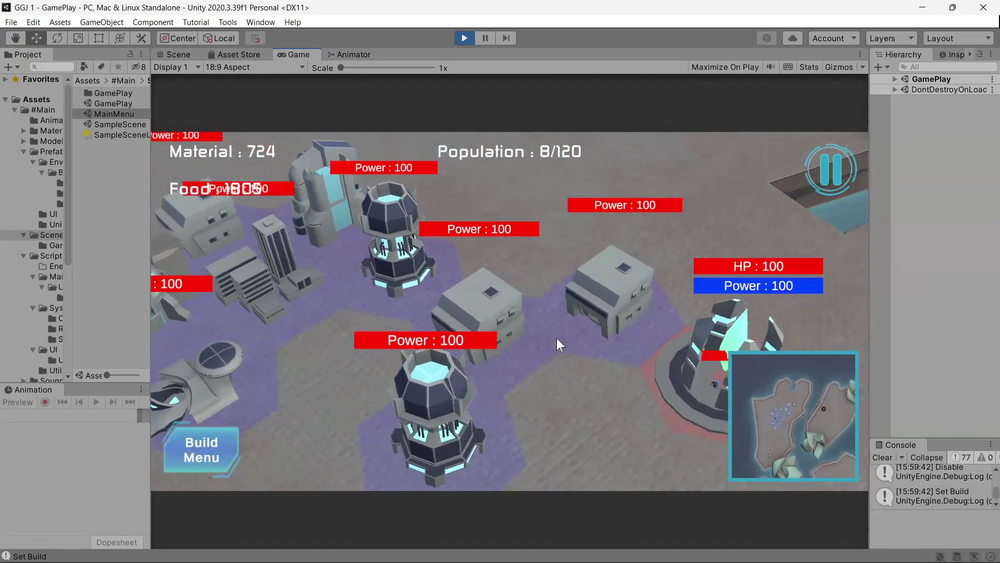
key("s")
key("a")
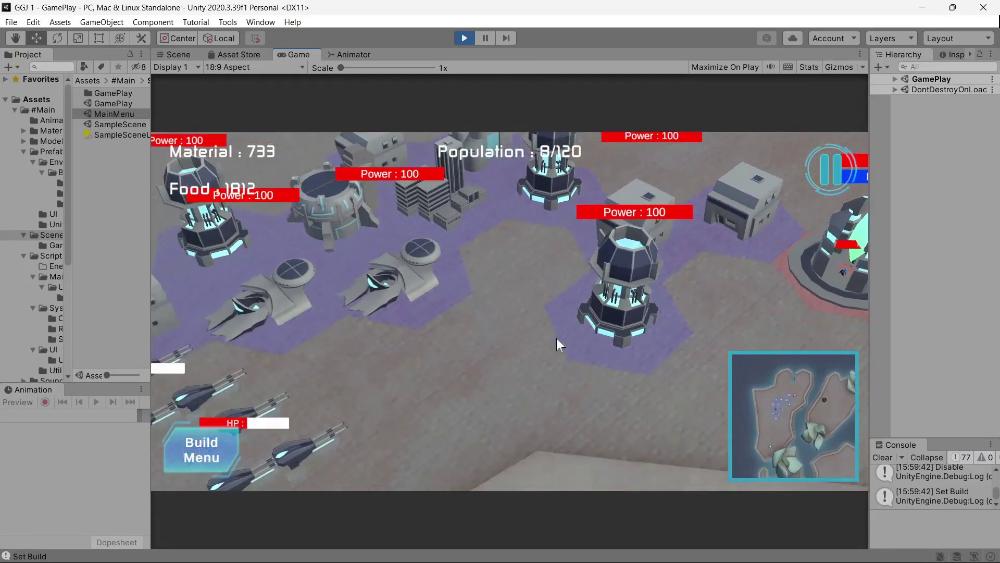
key("a")
key("s")
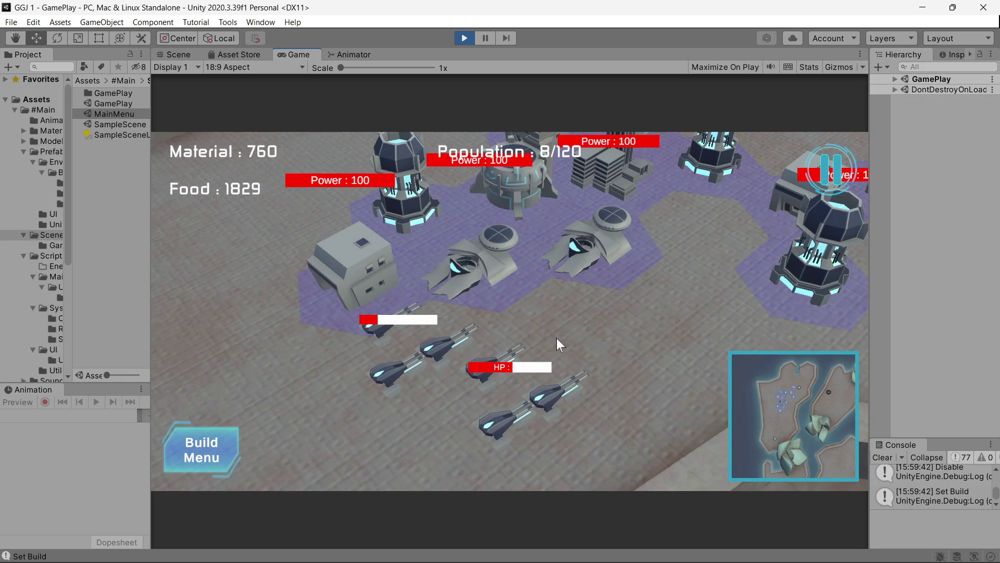
key("w")
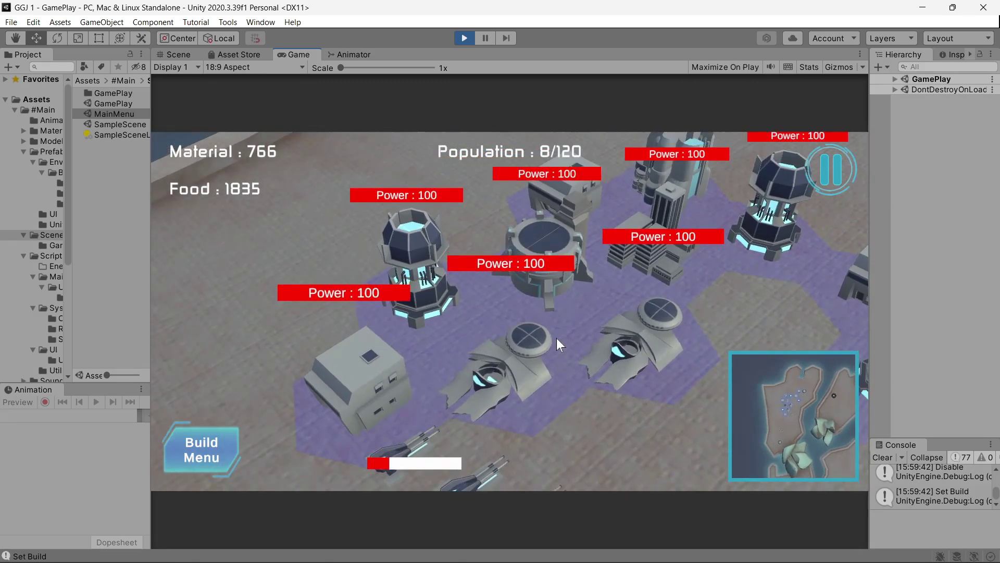
key("d")
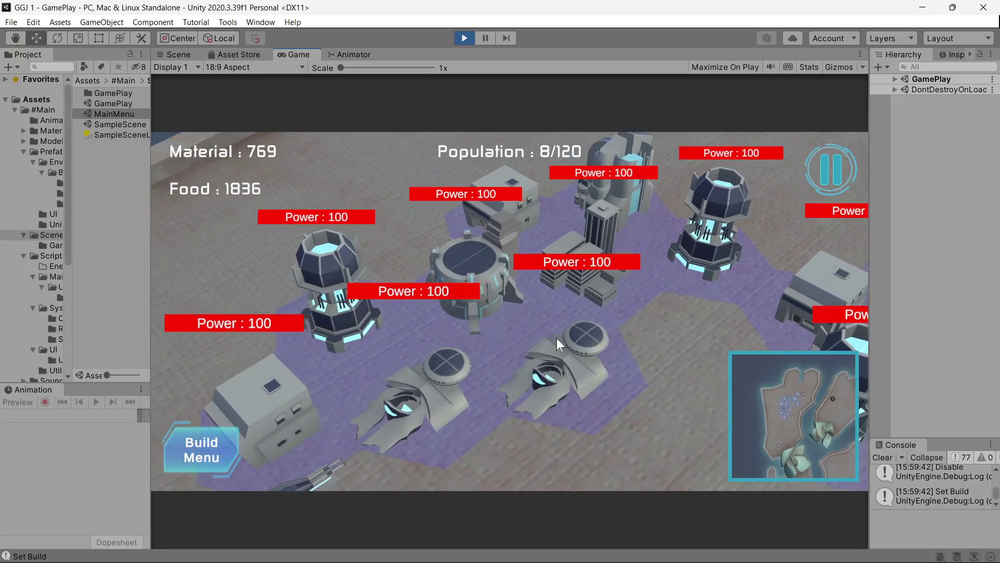